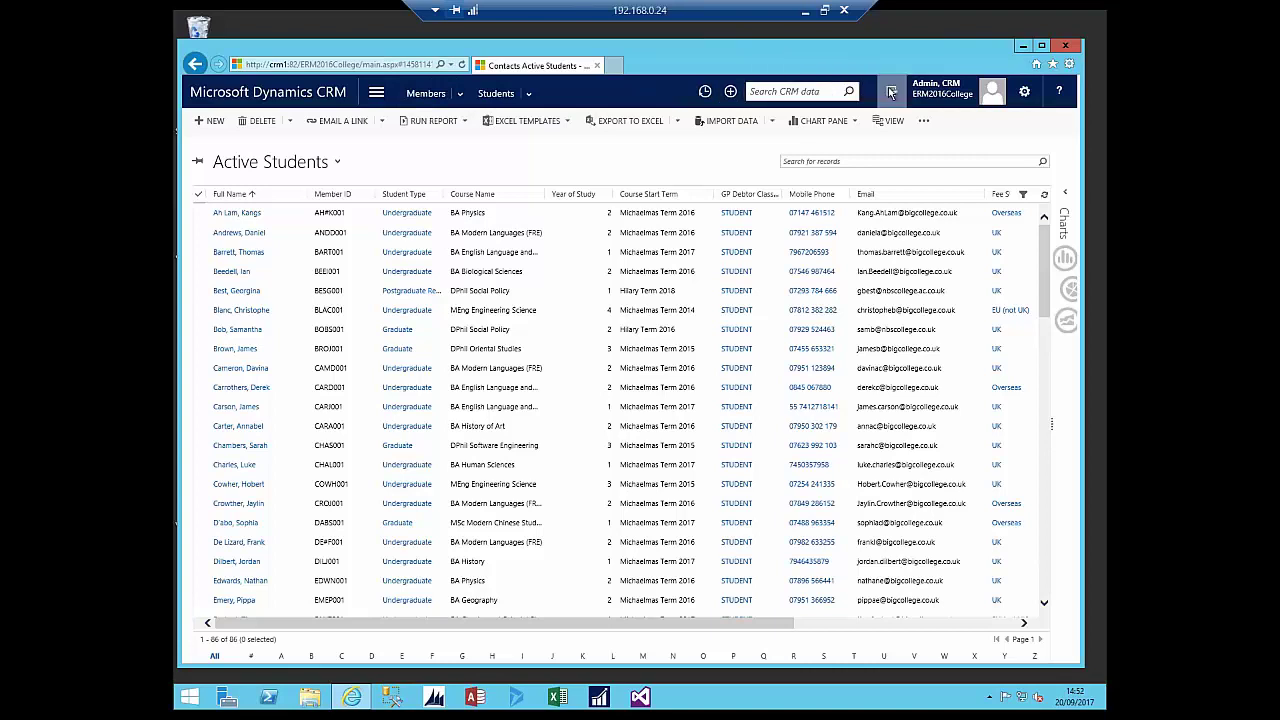
- Open the Students list from the main navigation and review the system views available for it
click(377, 93)
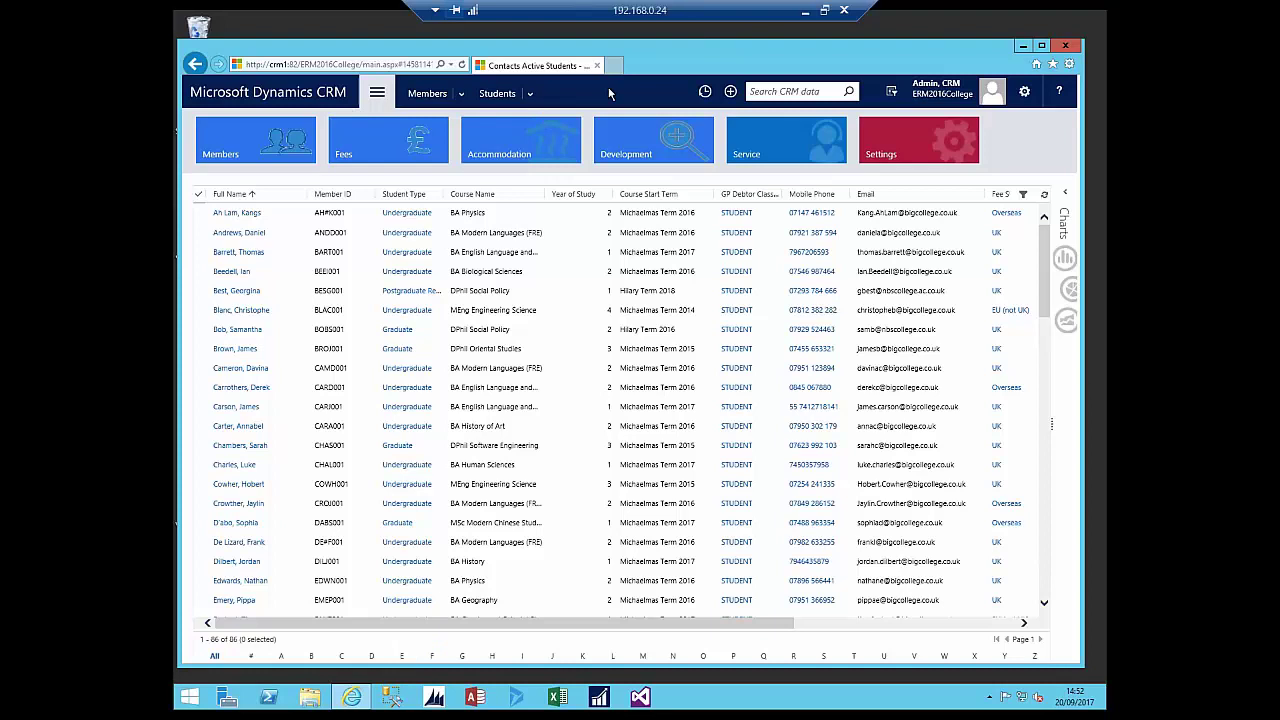
click(501, 94)
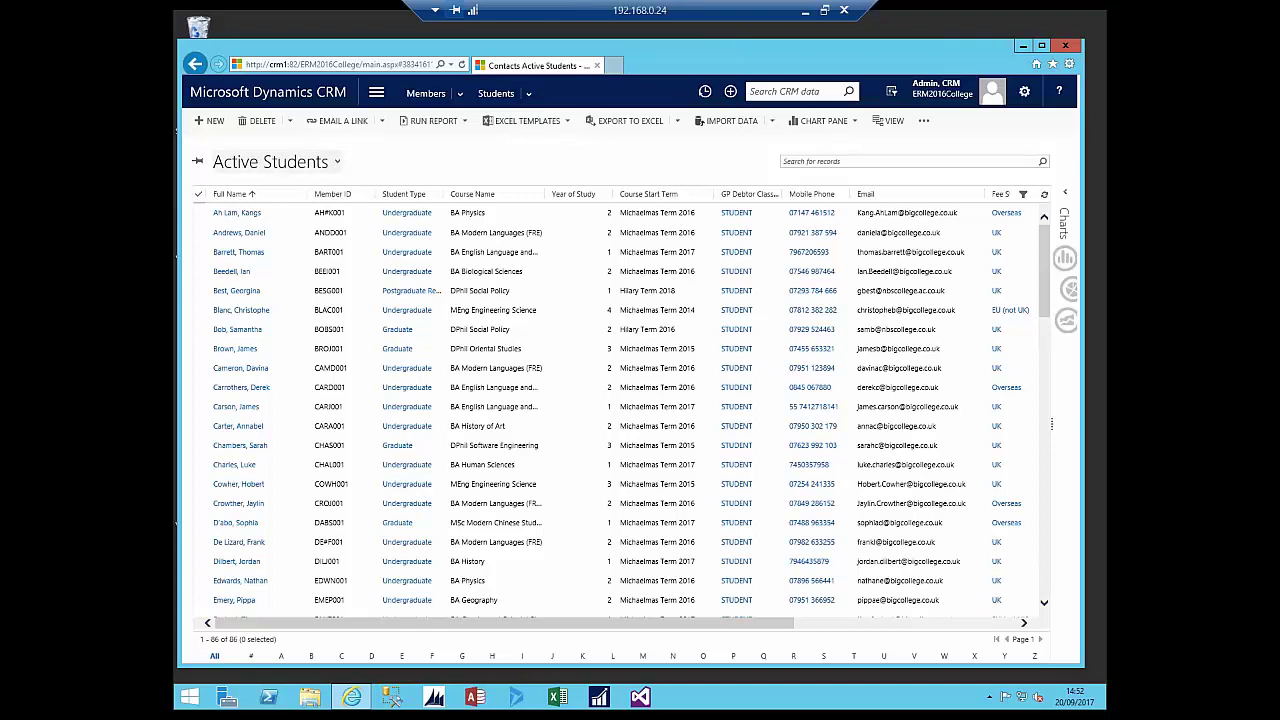
click(337, 162)
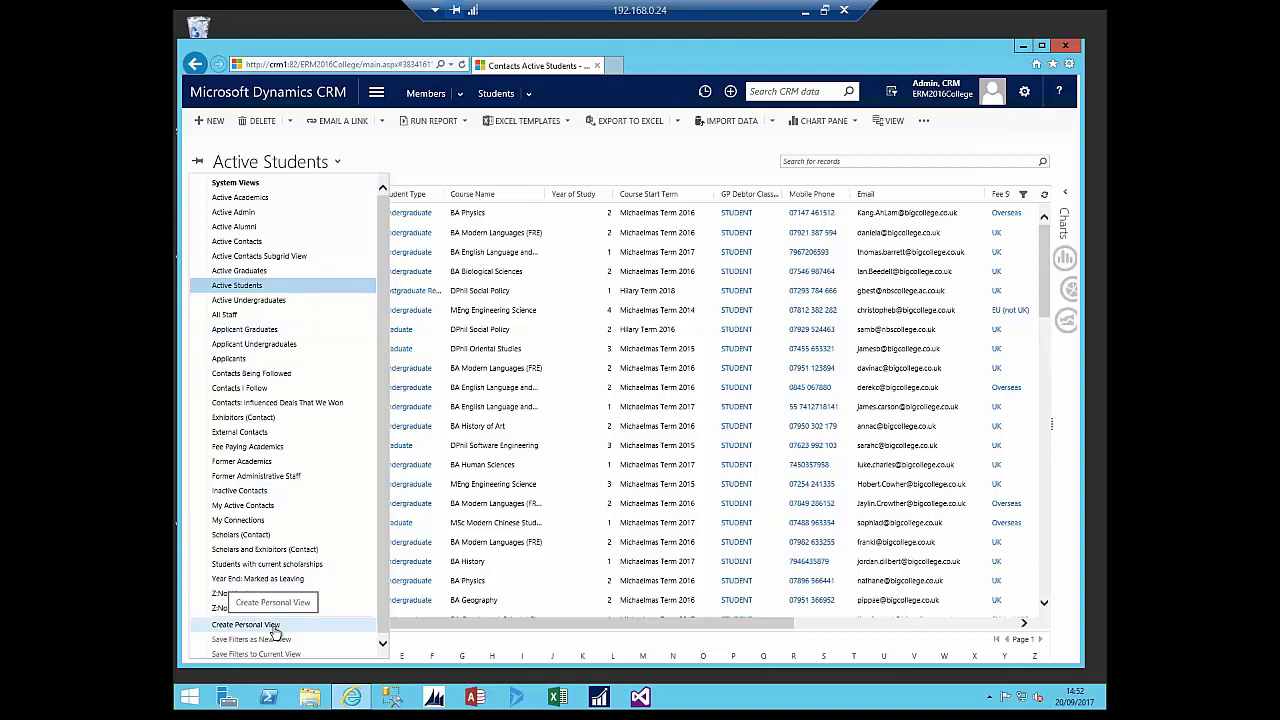
click(541, 162)
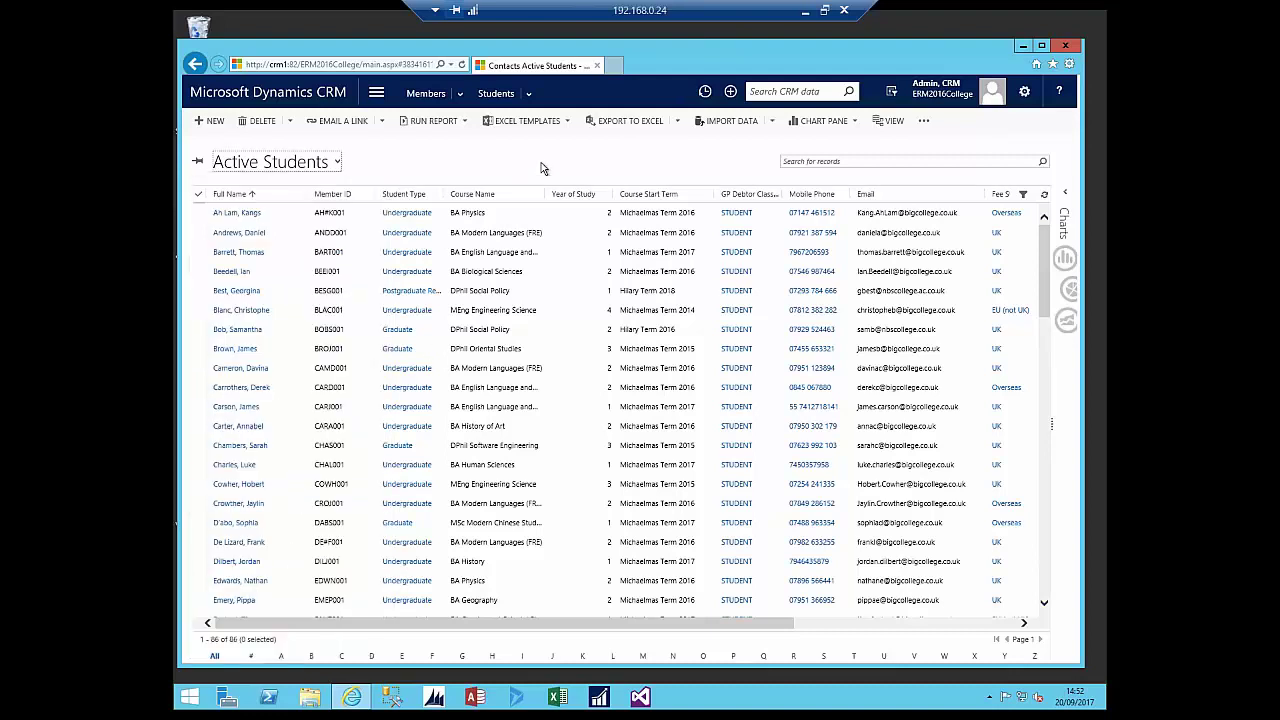
- Show the chart pane beside the Active Students list and display the Students by Type chart
click(1066, 197)
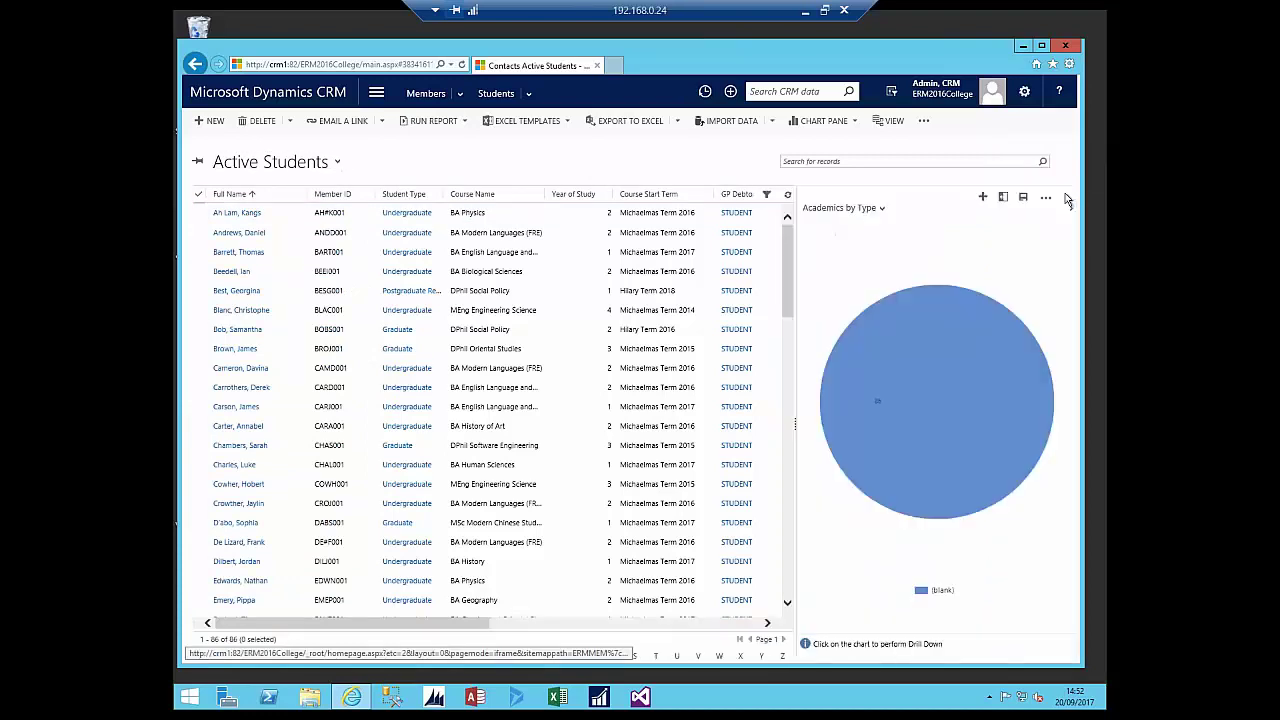
click(882, 209)
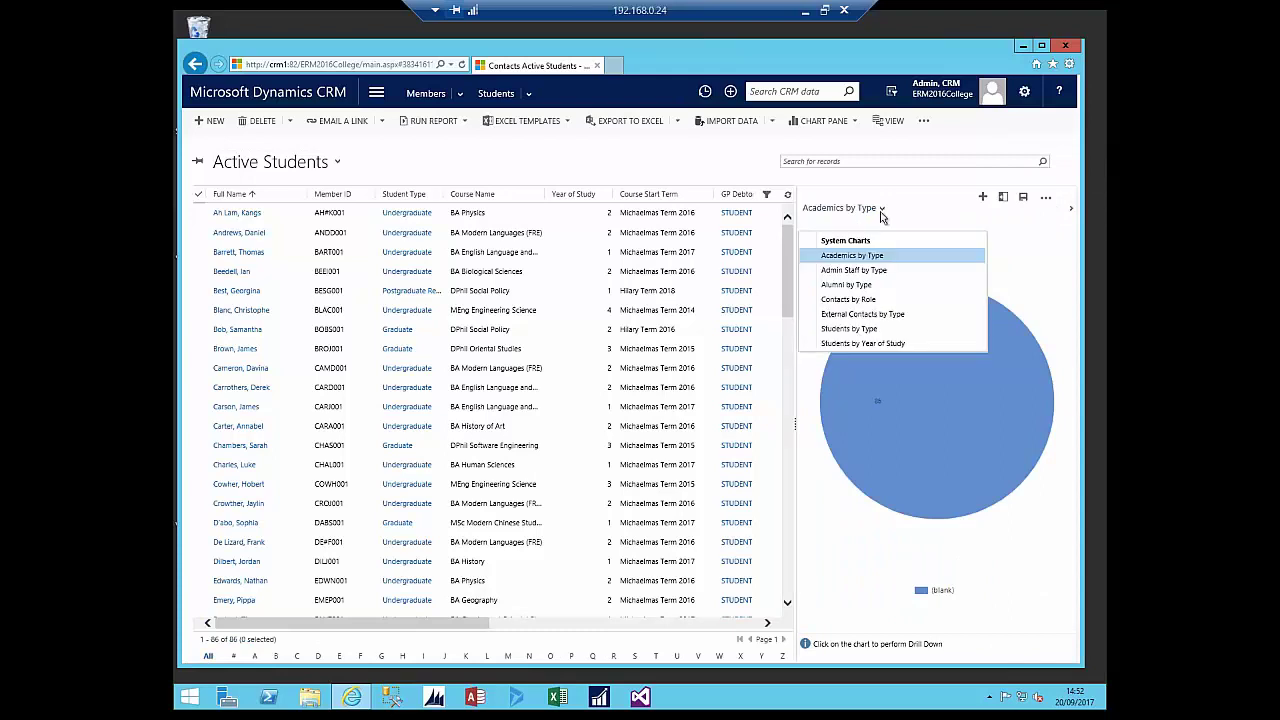
click(859, 330)
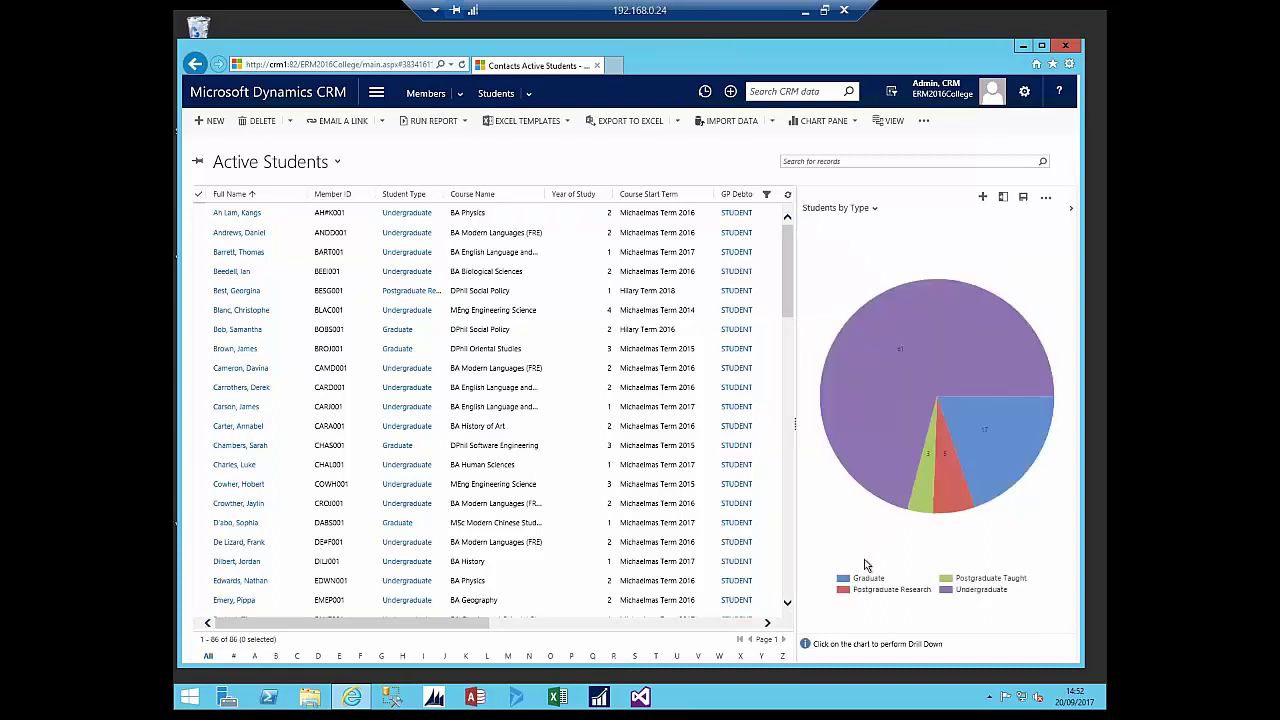
- Drill down into the Undergraduate segment by Gender as a column chart
click(907, 372)
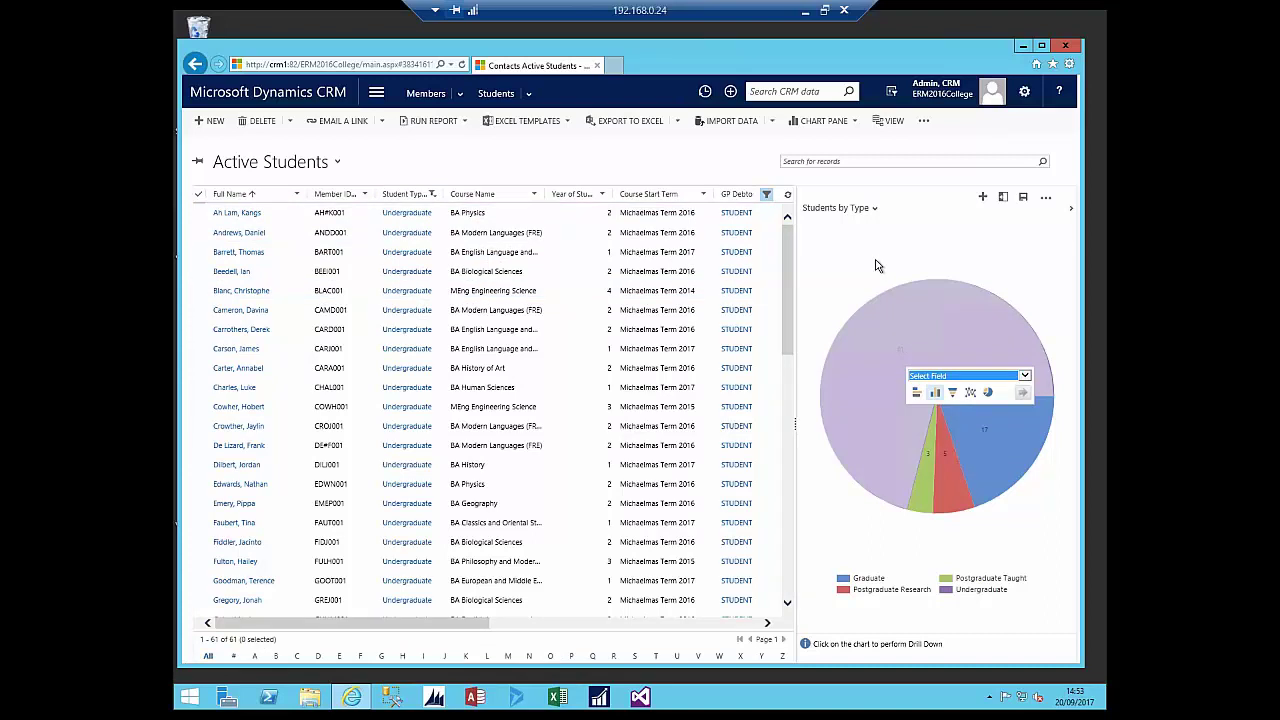
click(1024, 377)
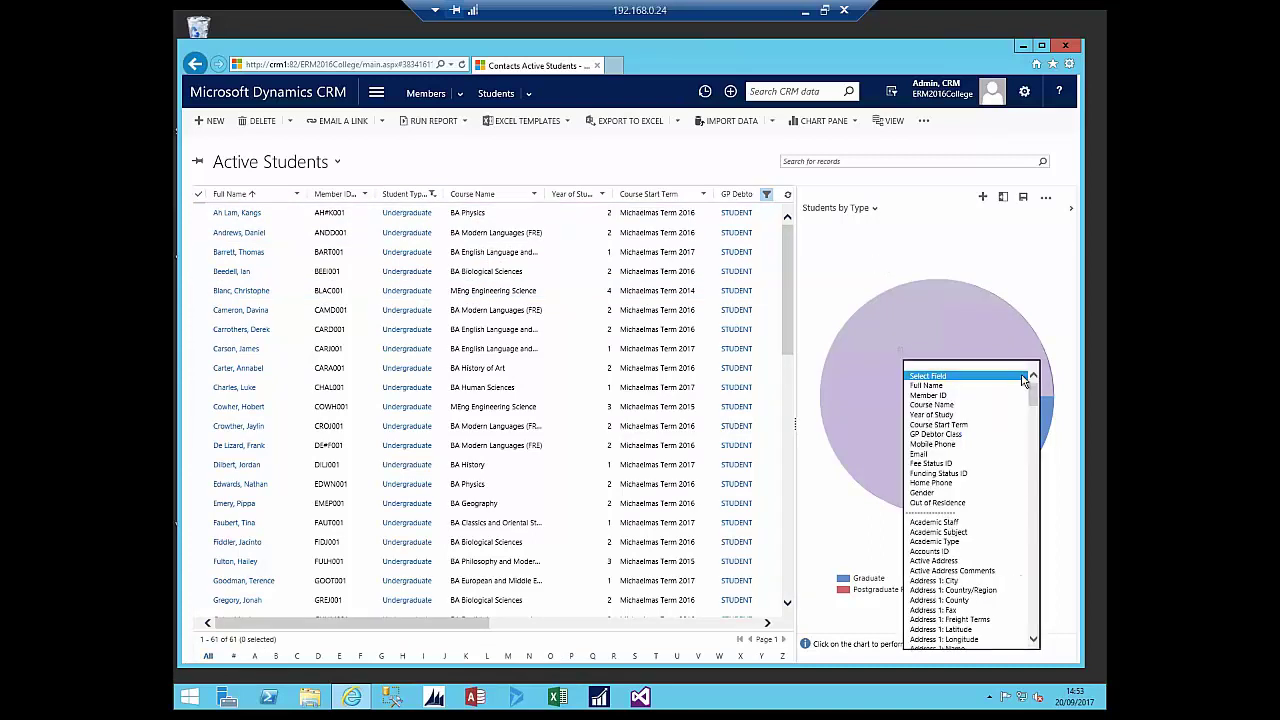
click(937, 493)
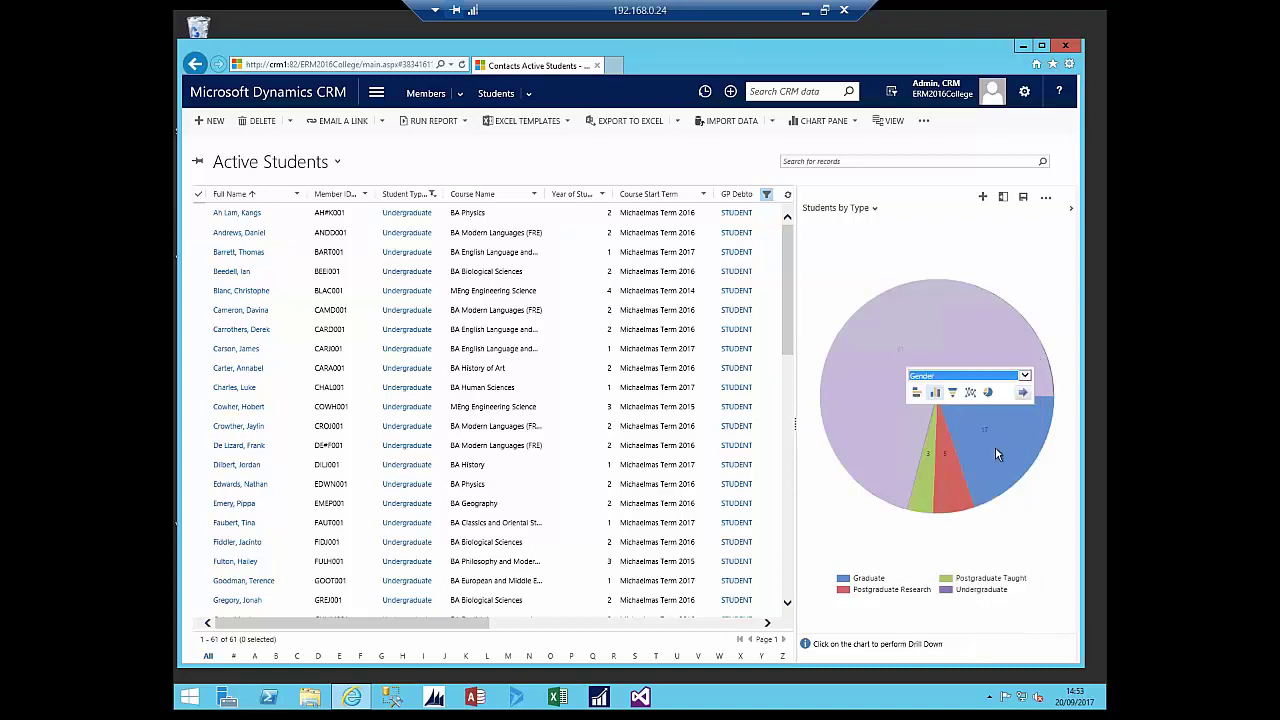
click(1023, 392)
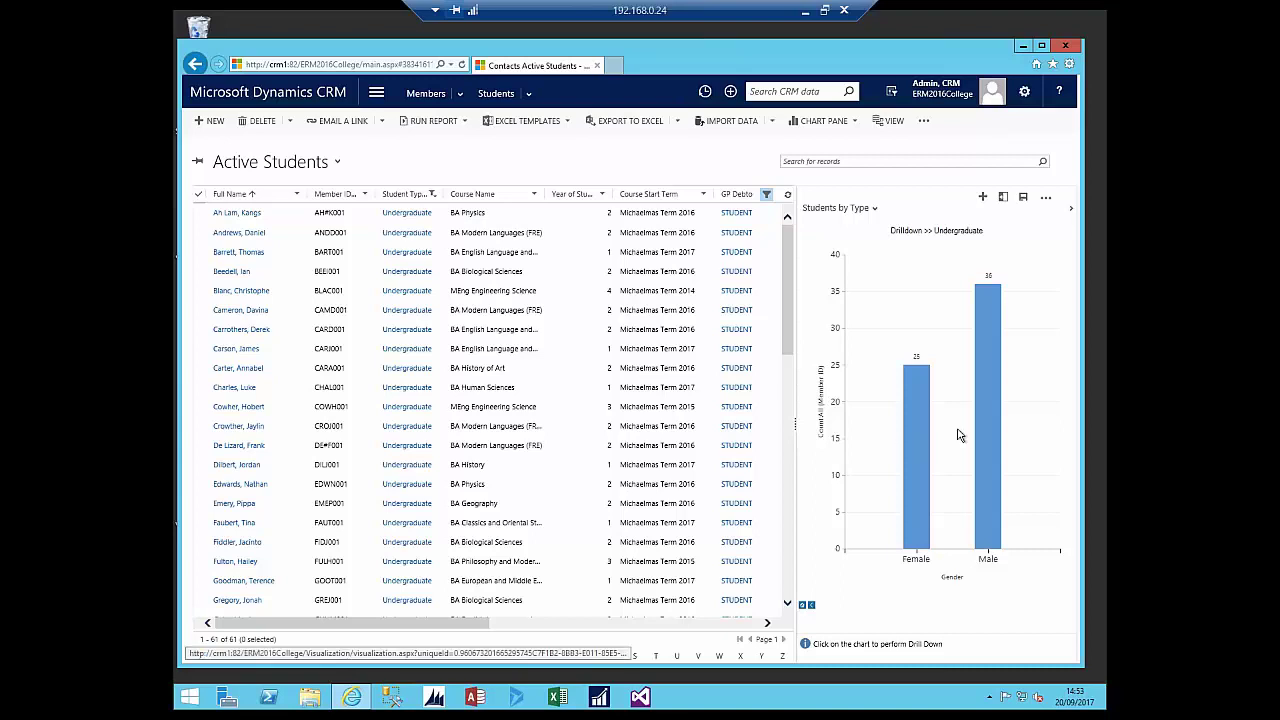
- Drill down into the Male column by Year of Study as a pie chart
click(995, 405)
click(1052, 410)
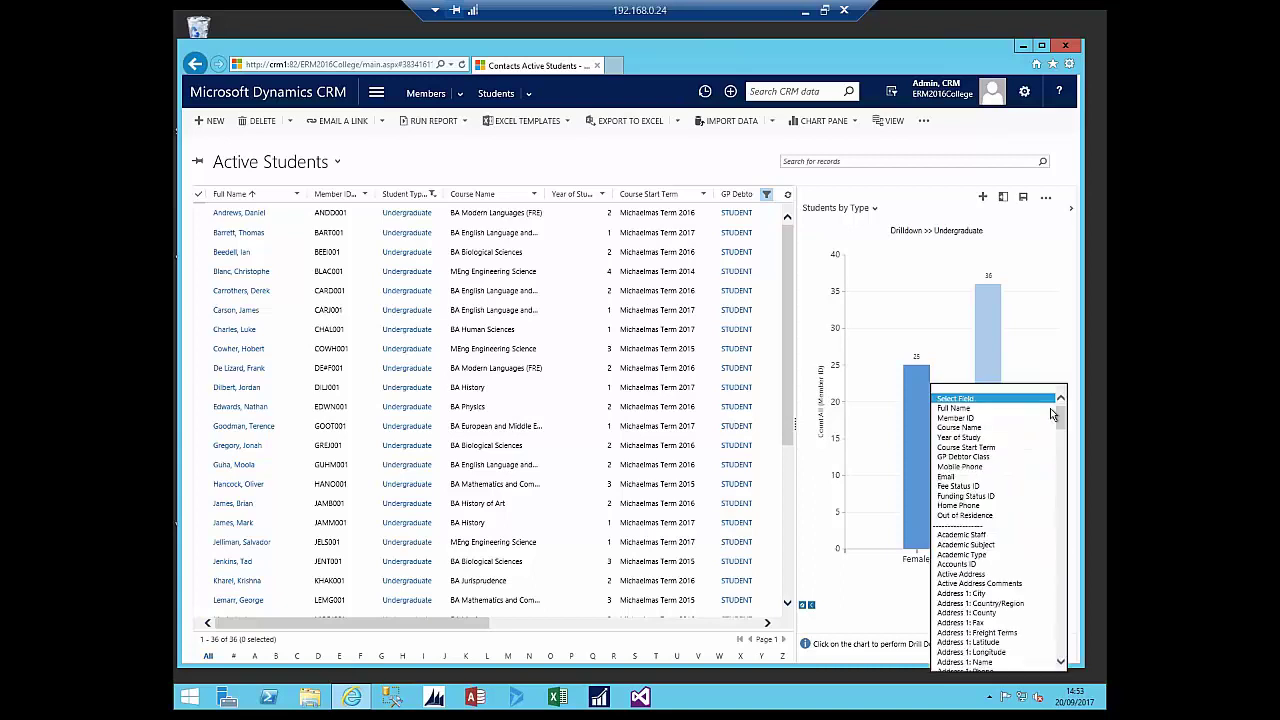
click(979, 438)
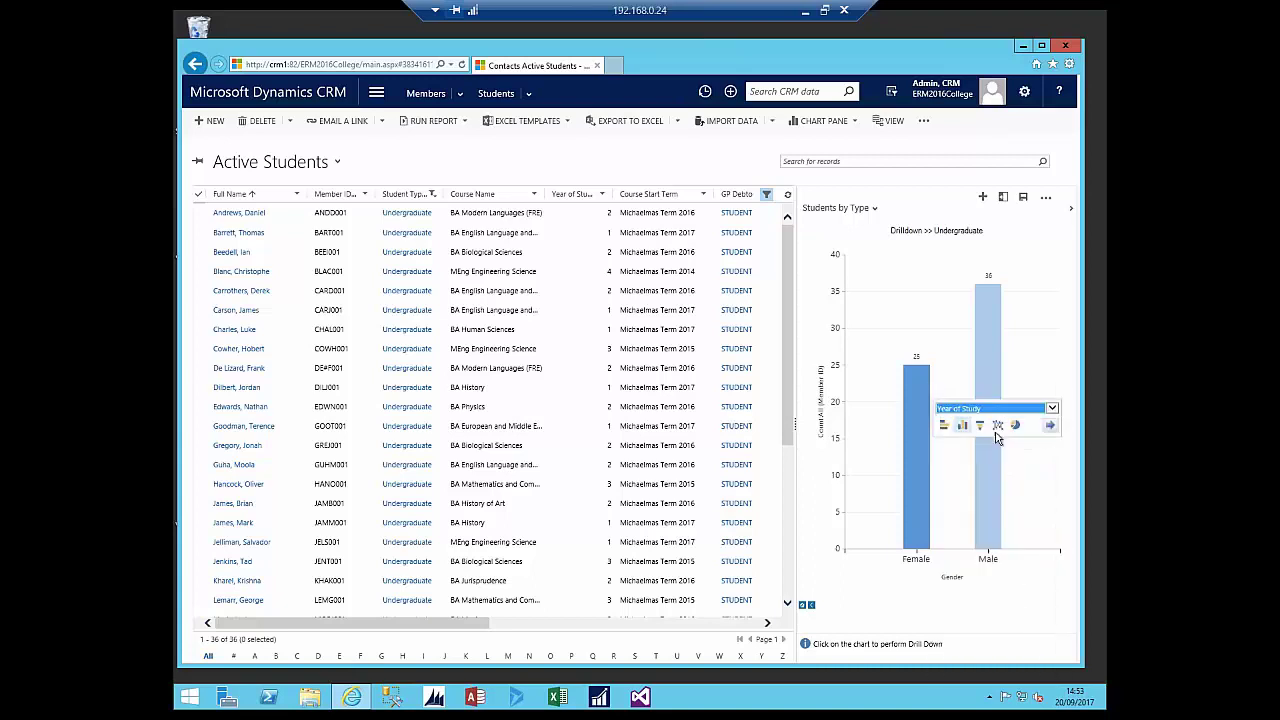
click(1019, 428)
click(1050, 426)
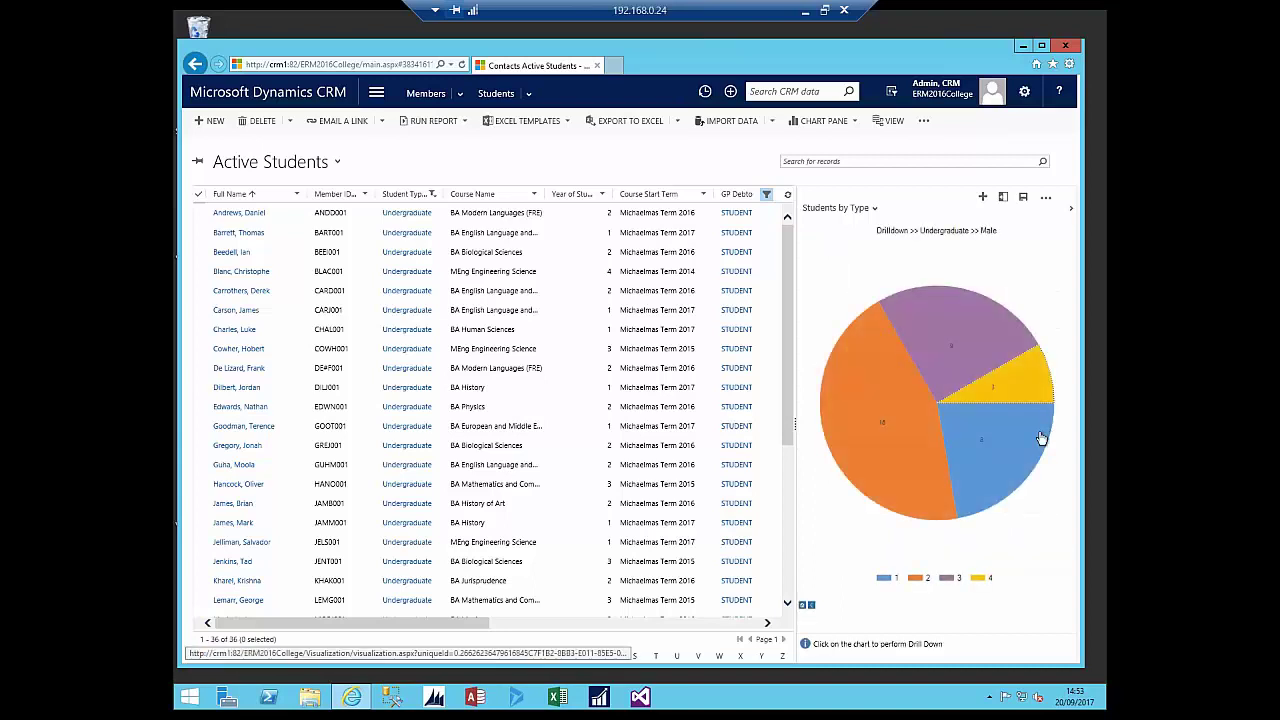
- Filter the list to the year of study 2 segment of the pie chart and open the first student's record
mouse_move(888, 436)
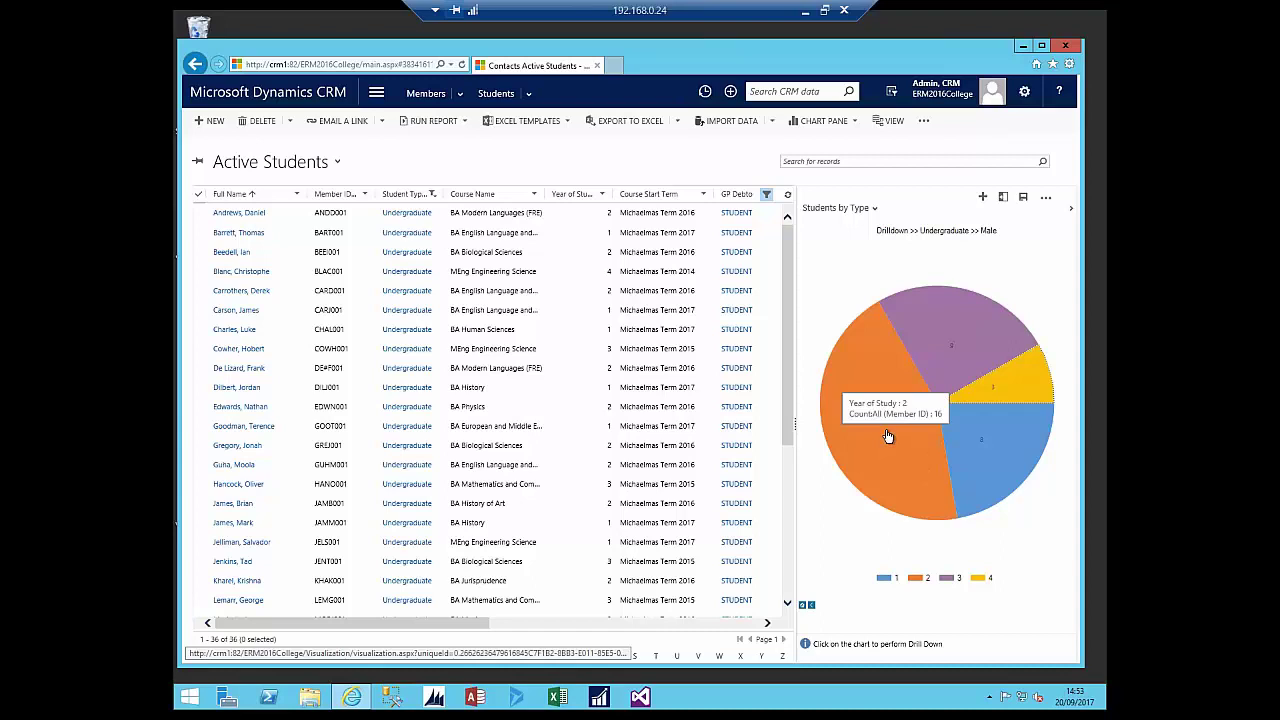
click(888, 436)
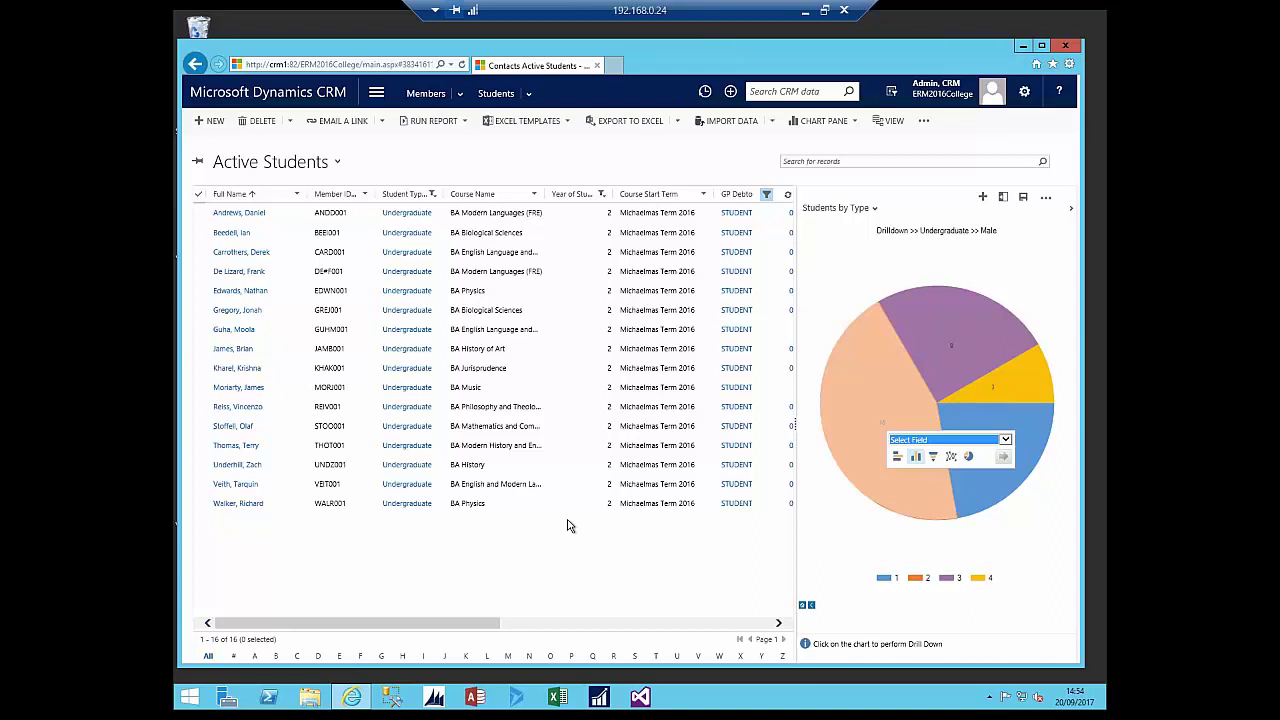
click(239, 212)
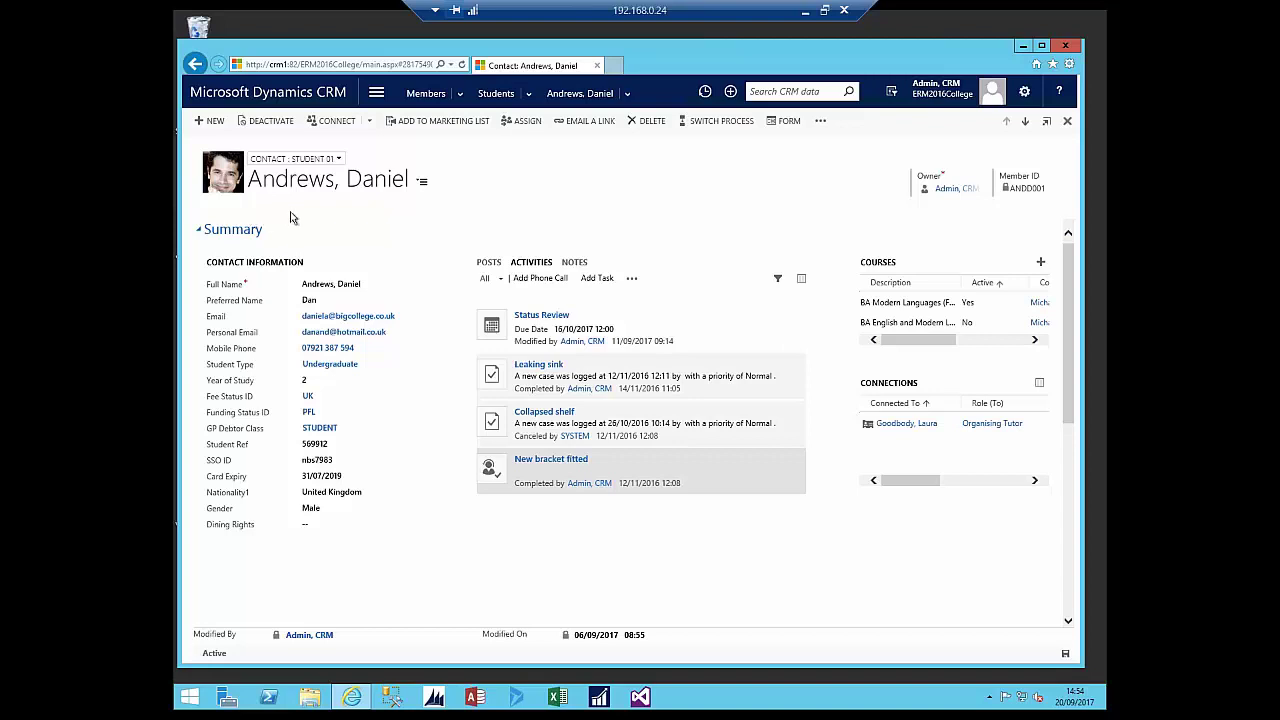
- Examine the forms available for the student's record and its summary, address and personal details sections
click(338, 160)
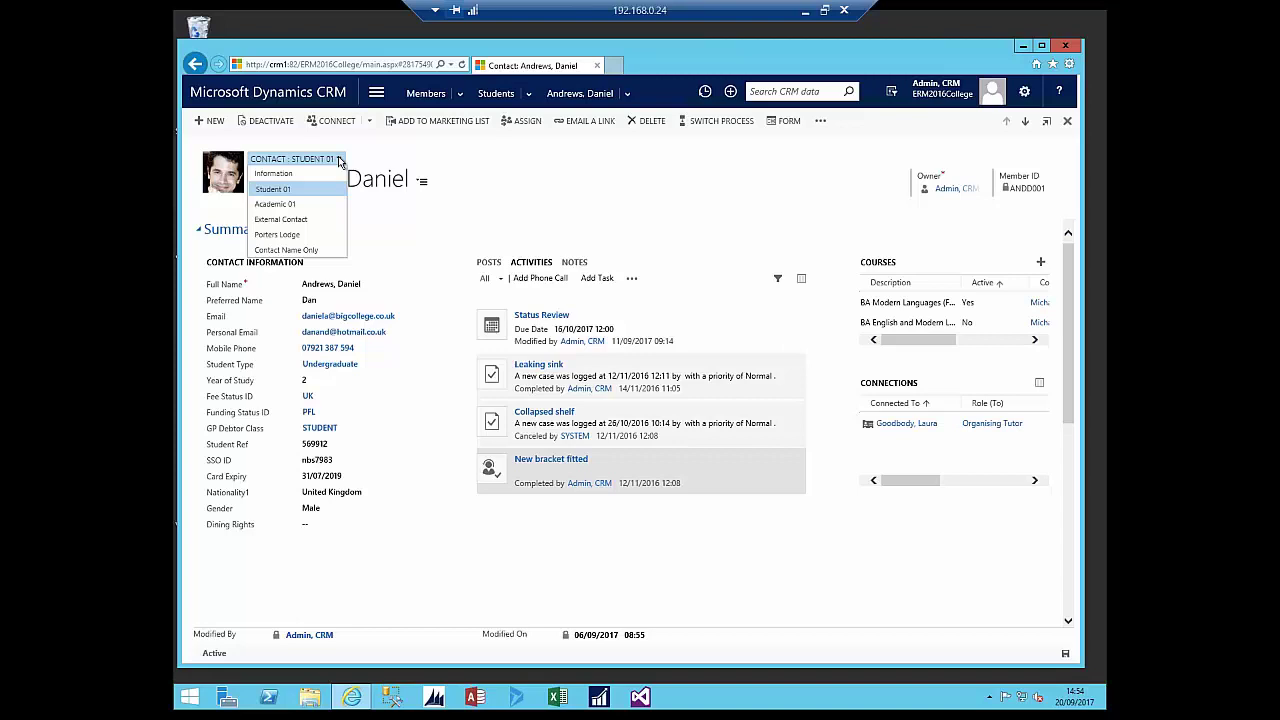
click(338, 160)
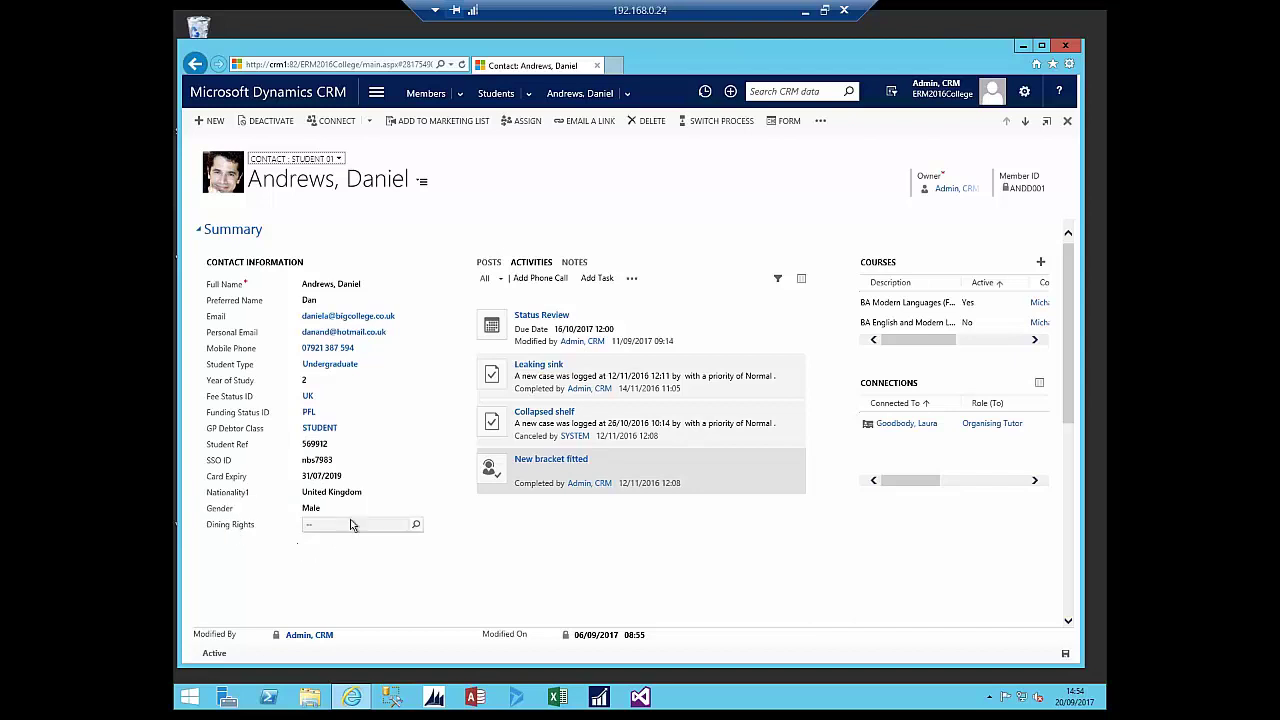
scroll(380, 511, down, 3)
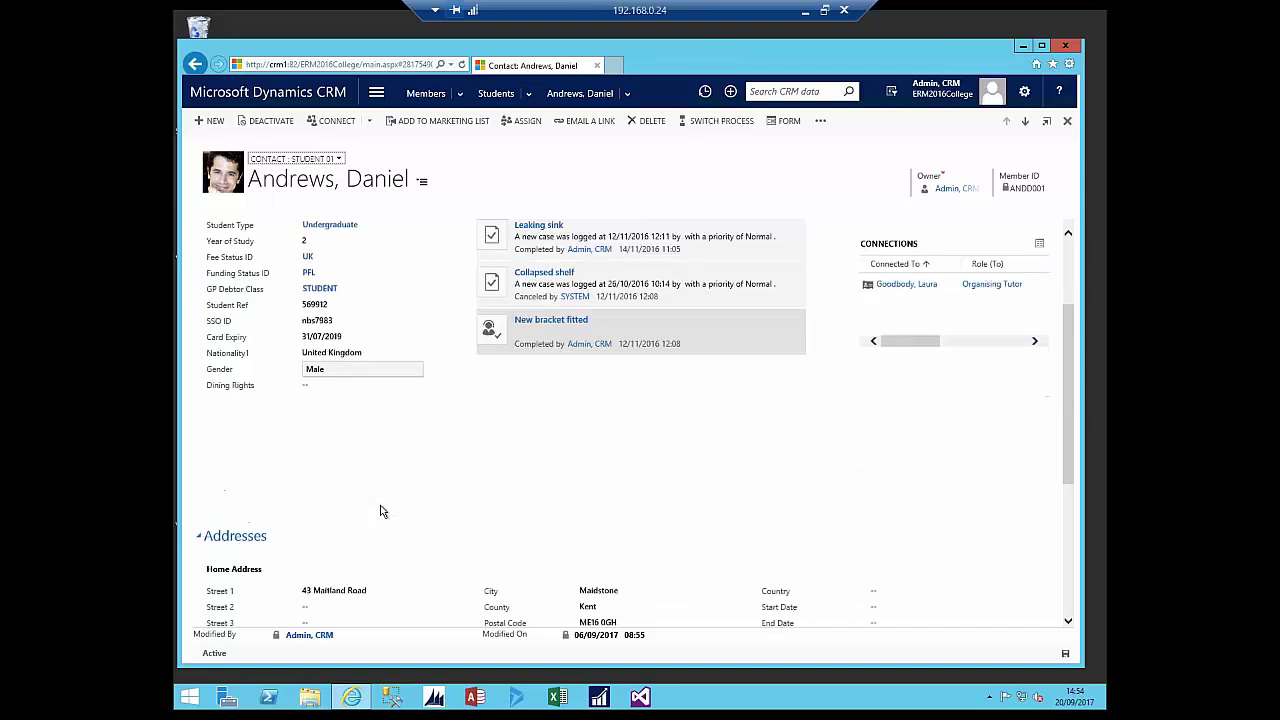
scroll(380, 511, down, 6)
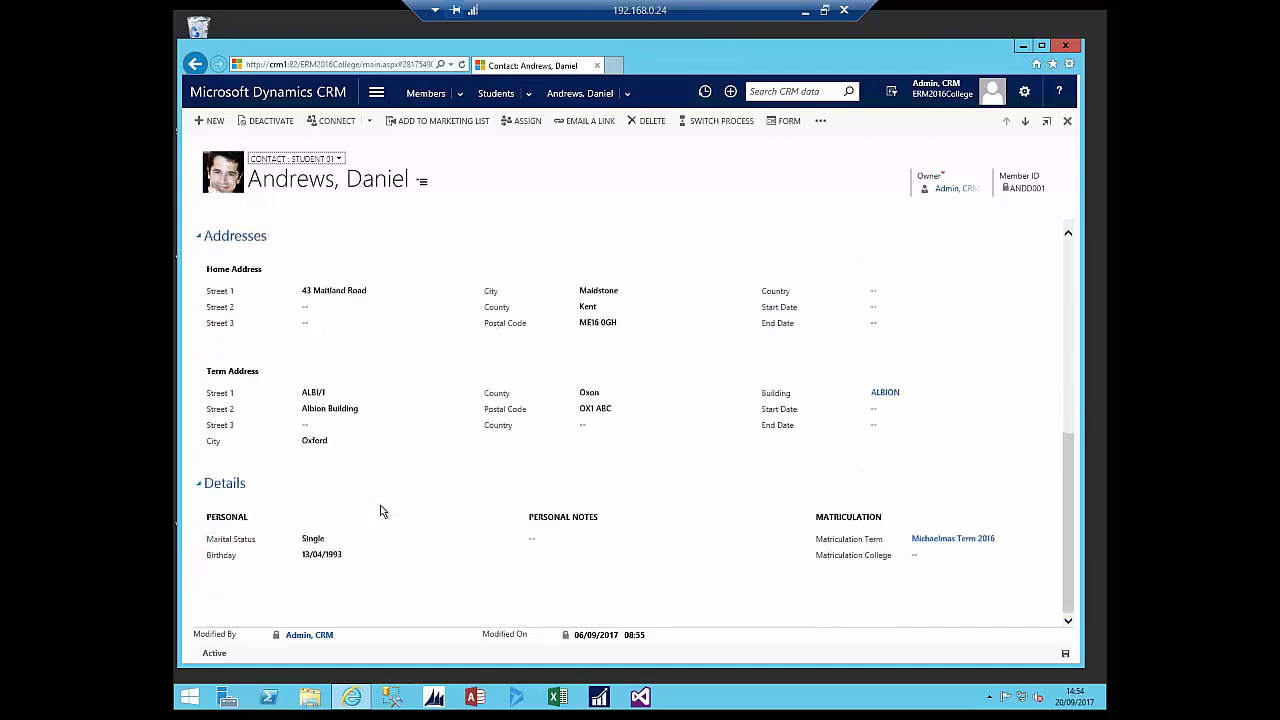
scroll(380, 511, up, 9)
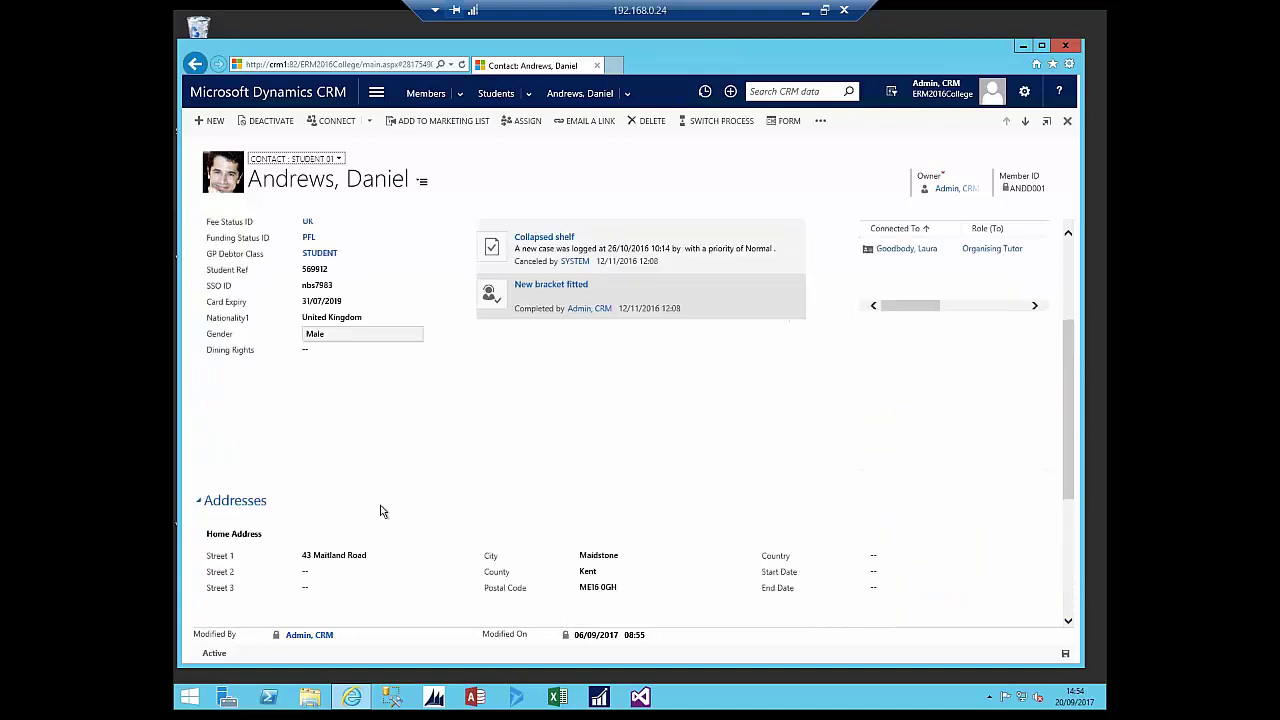
scroll(380, 511, up, 1)
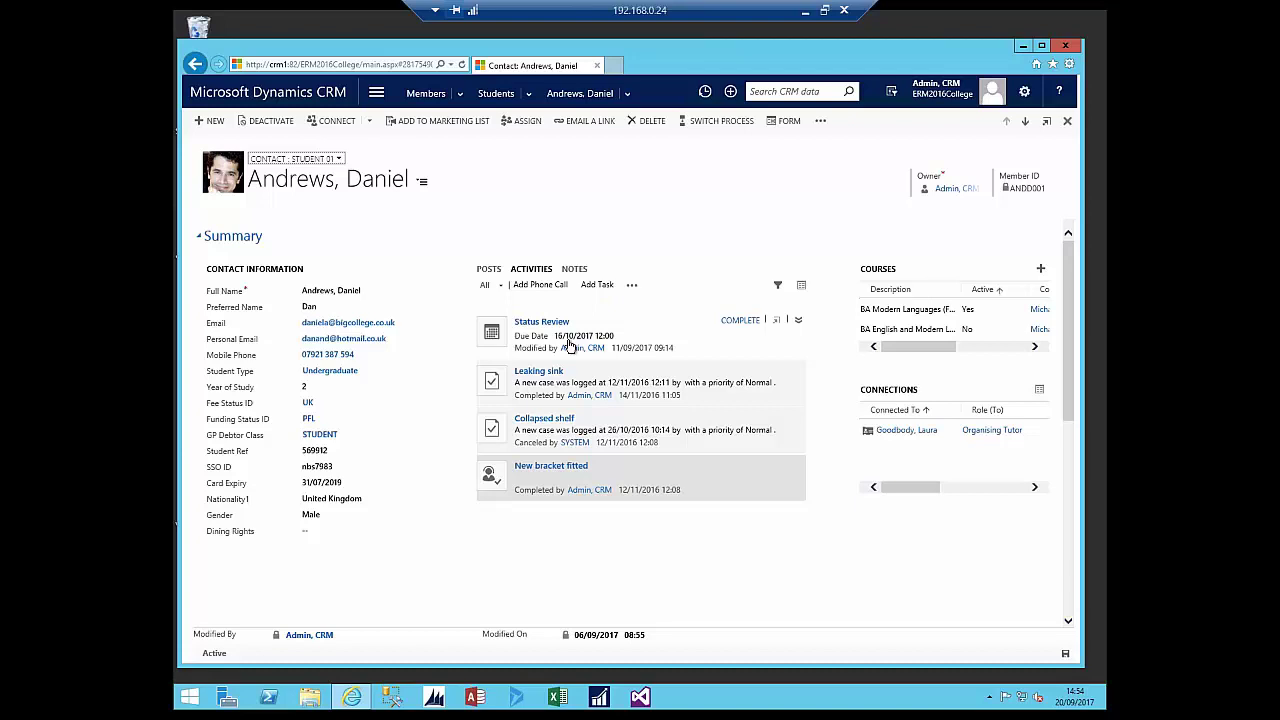
- Review the student's posts and notes, opening the attached case study agreement document in Word and closing it again
click(488, 269)
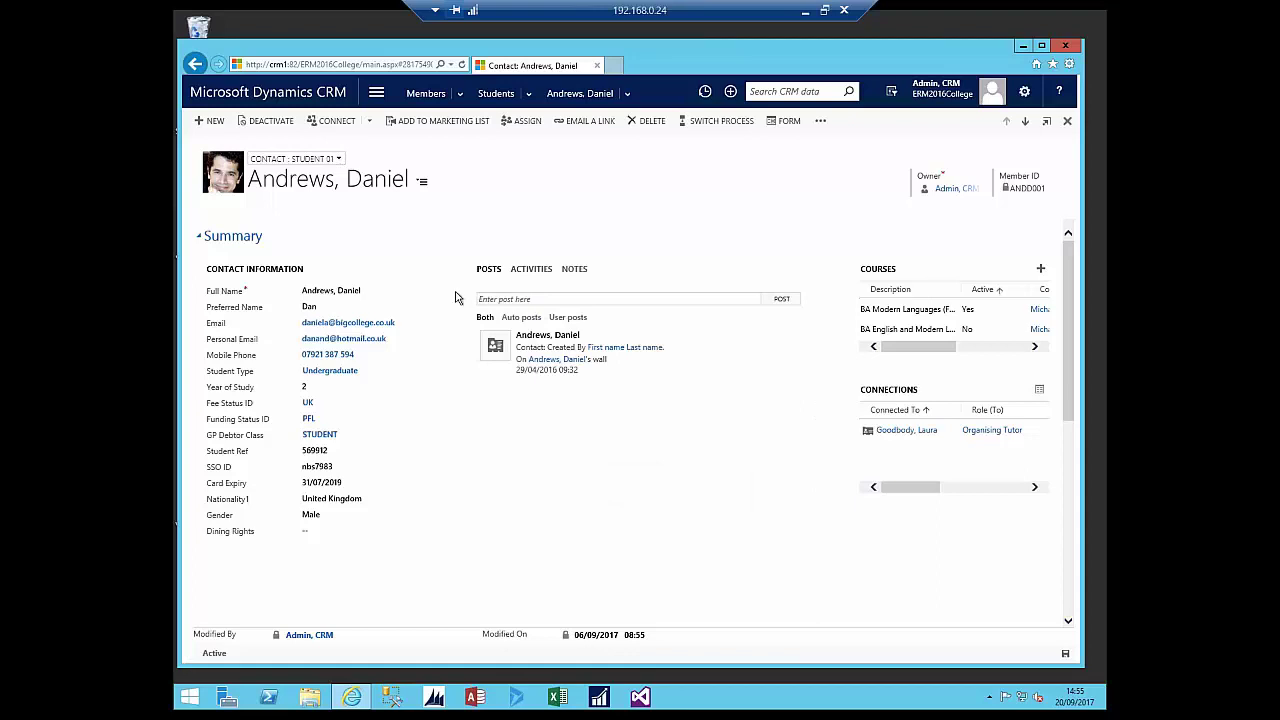
click(575, 270)
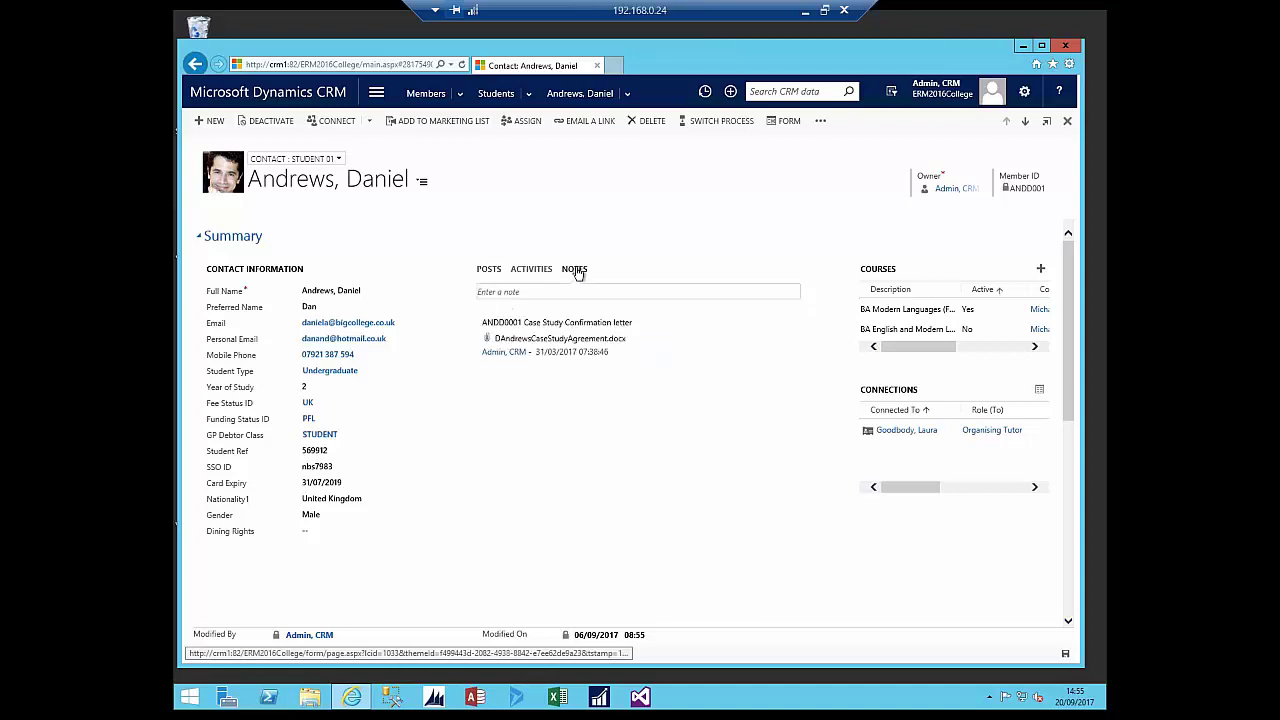
click(548, 340)
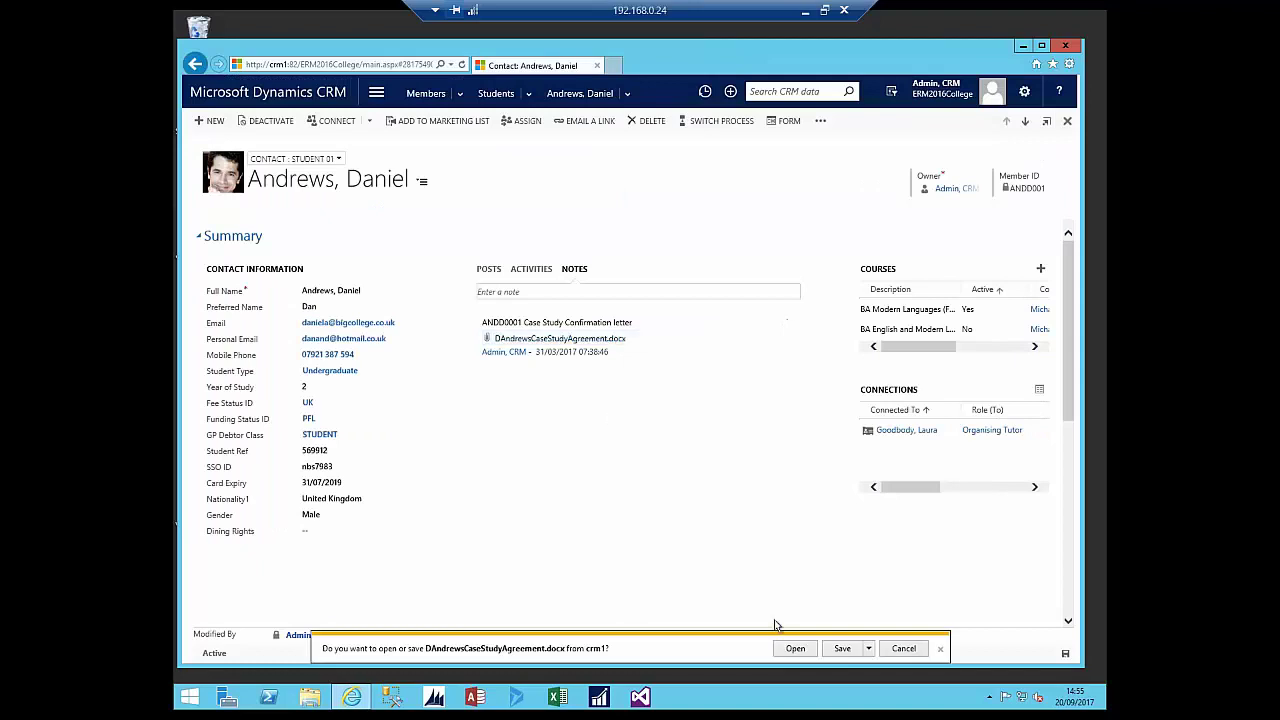
click(795, 648)
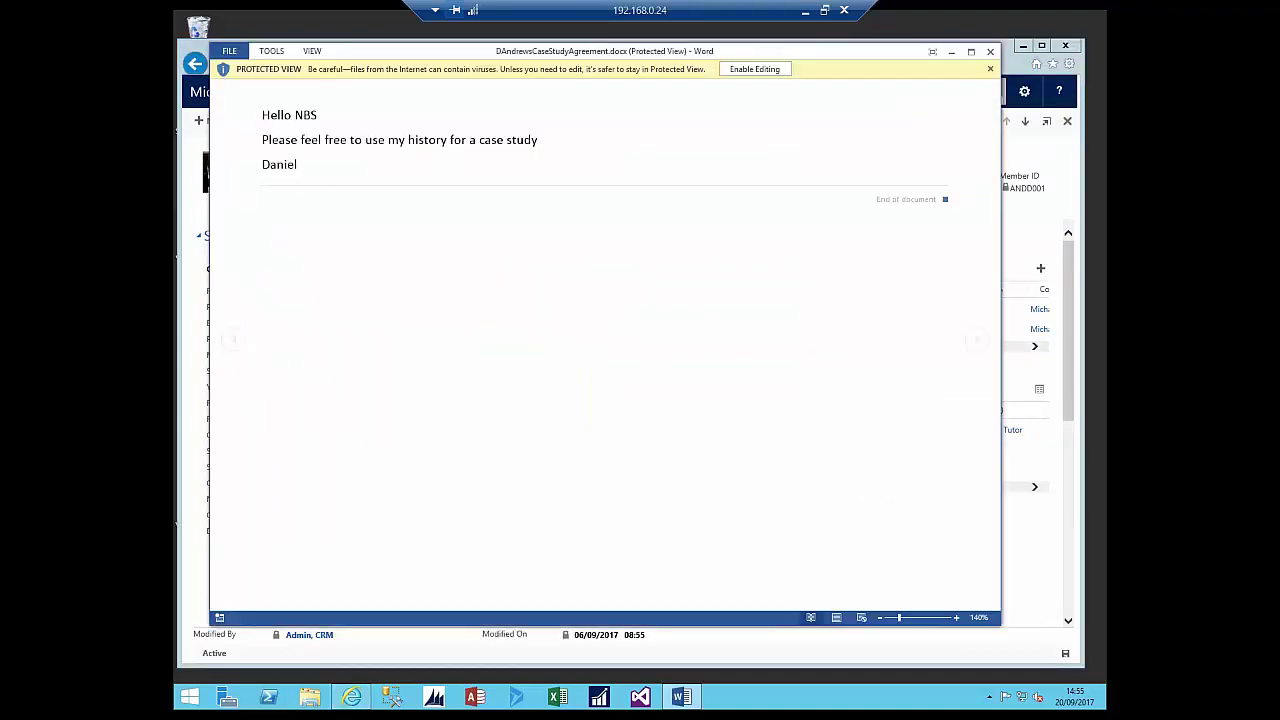
click(990, 51)
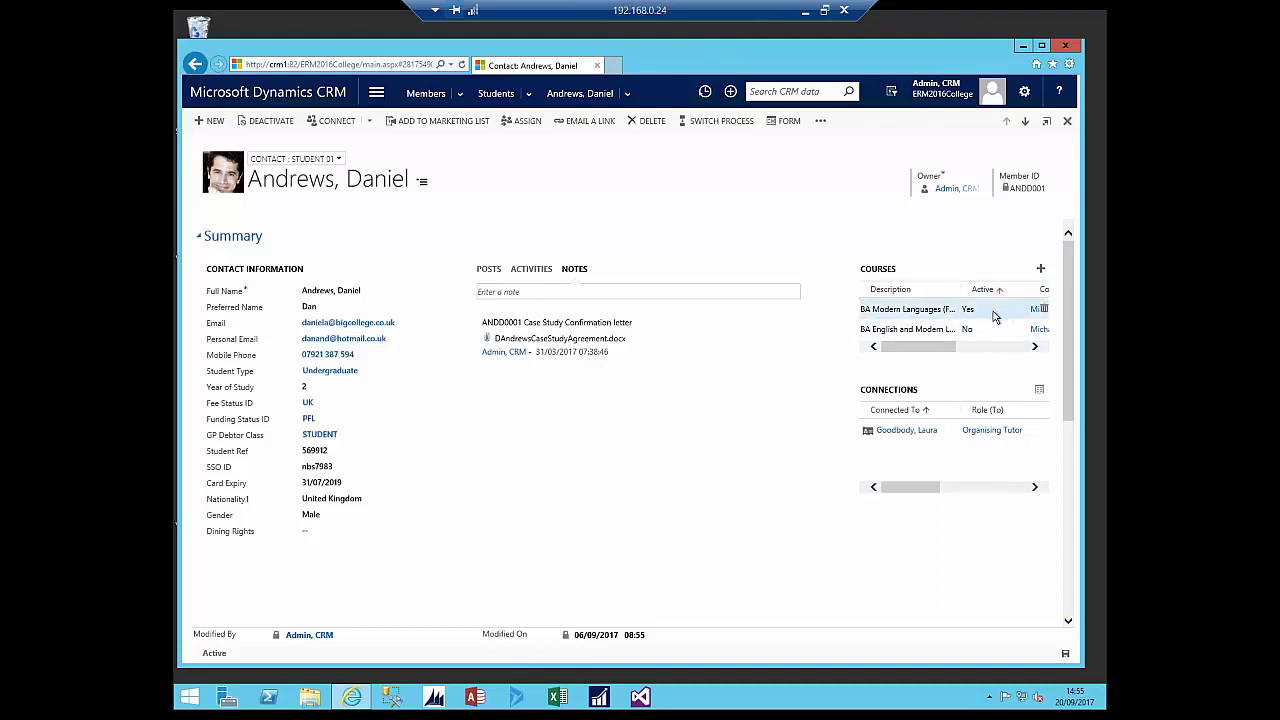
- Examine the student's courses, opening the active BA Modern Languages (FRE) course record and moving on to the next course record
drag(960, 345, 995, 357)
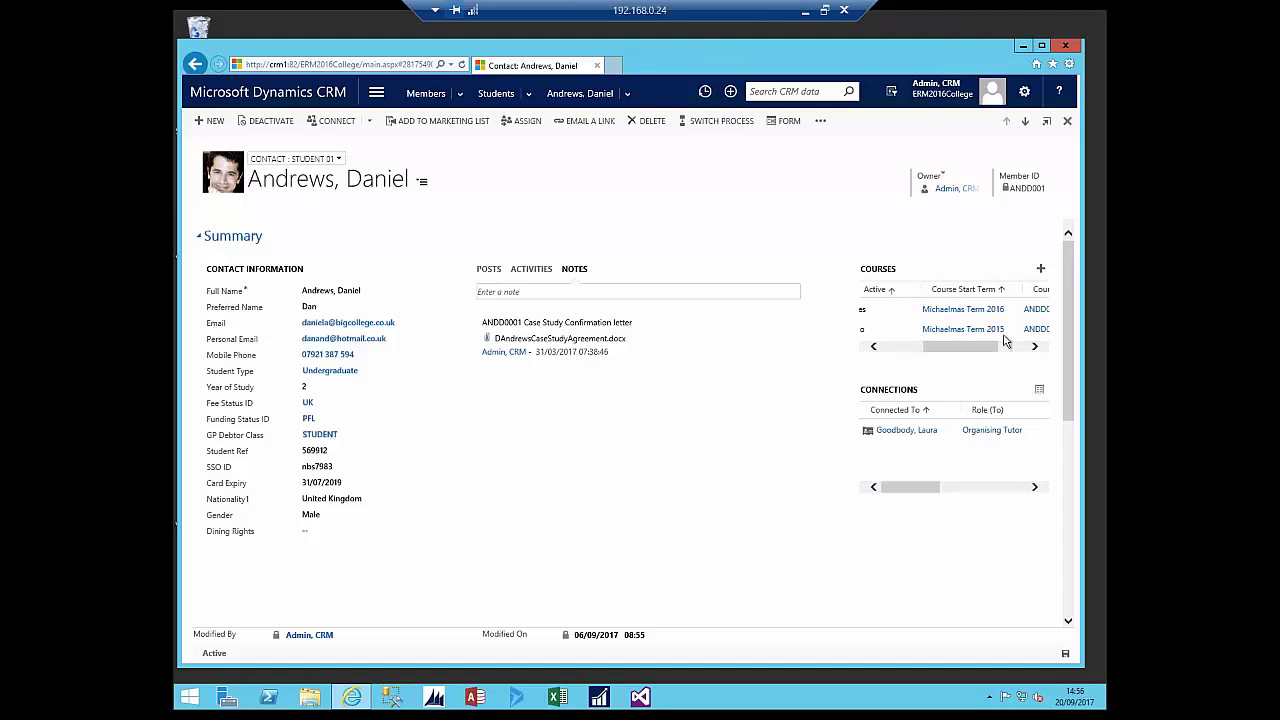
drag(975, 347, 892, 353)
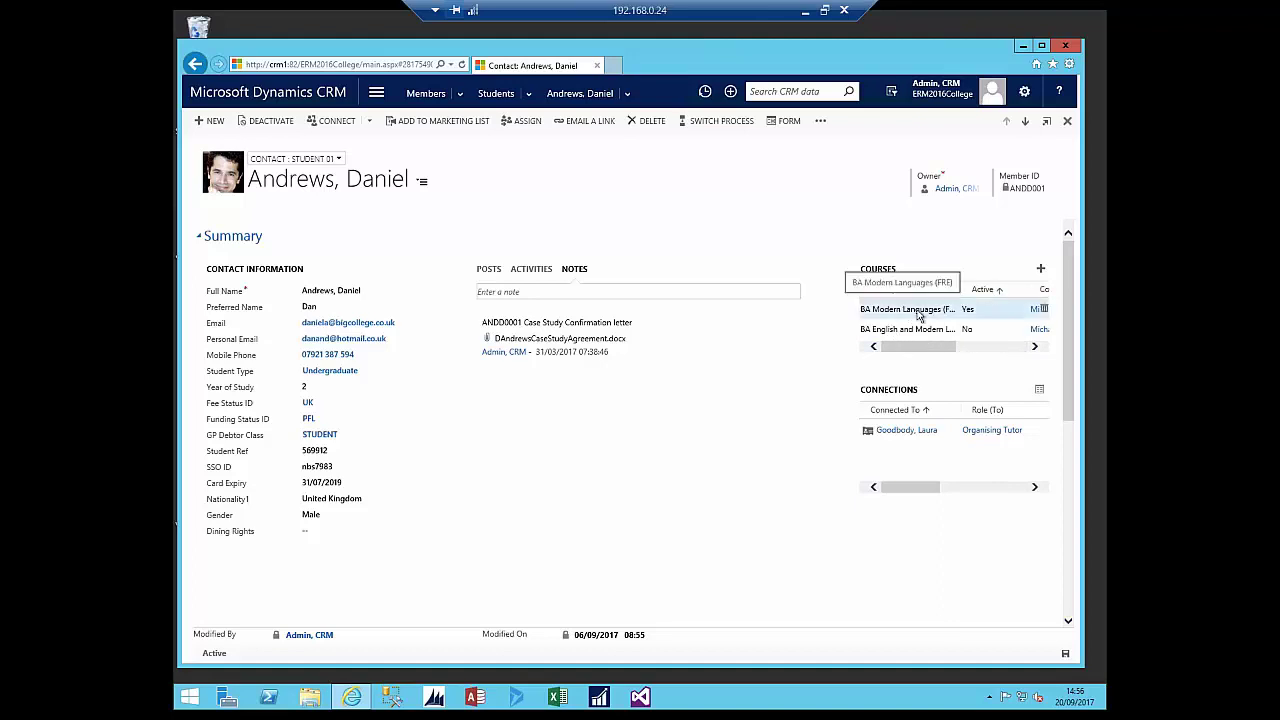
click(1005, 311)
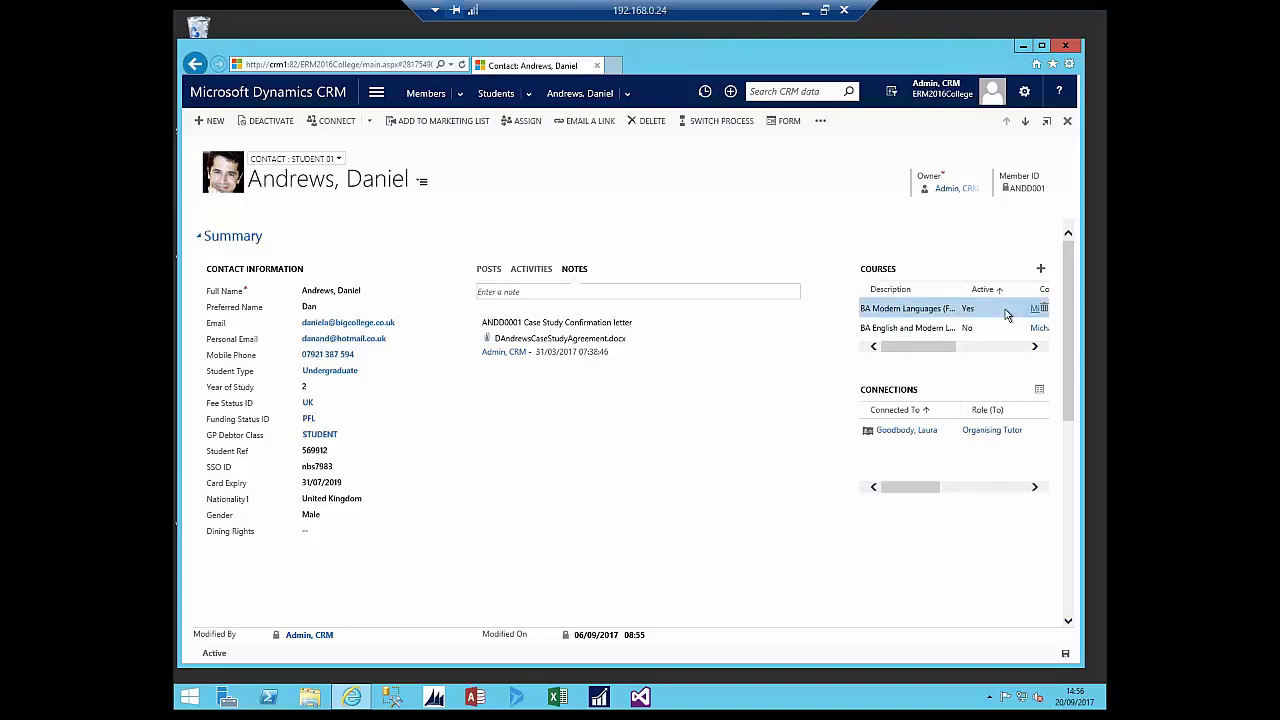
double_click(1005, 309)
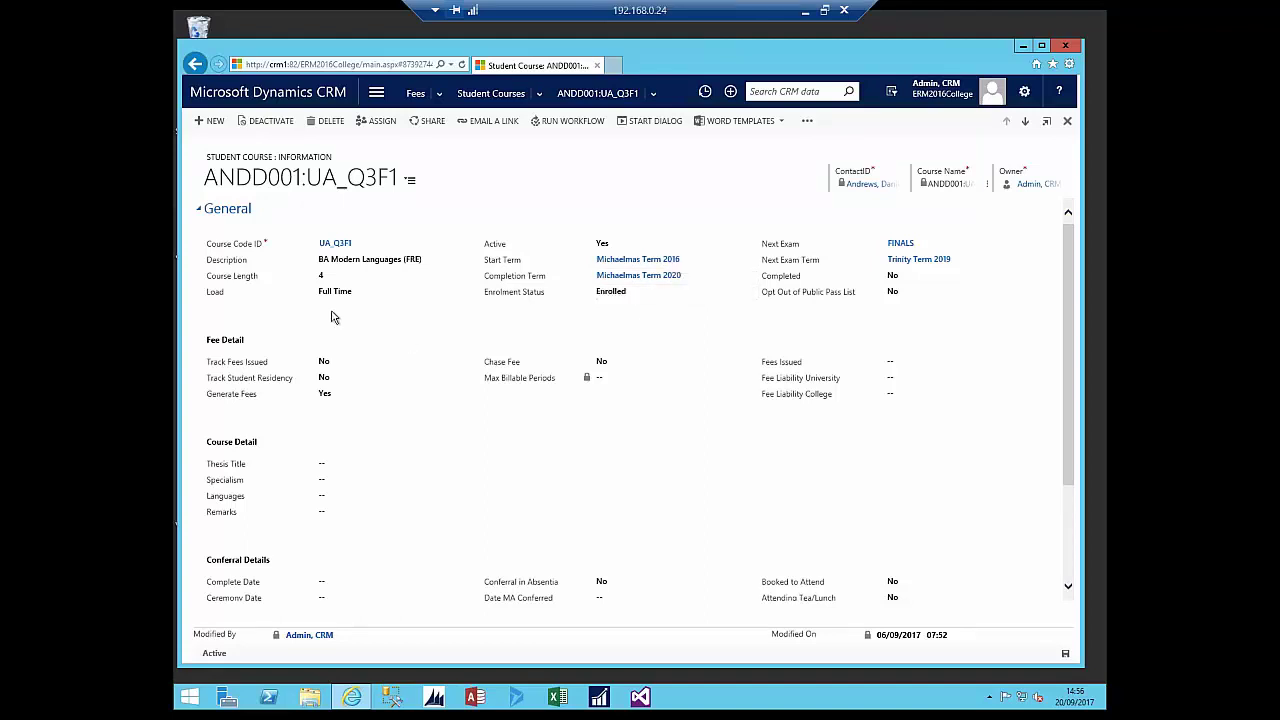
click(1026, 122)
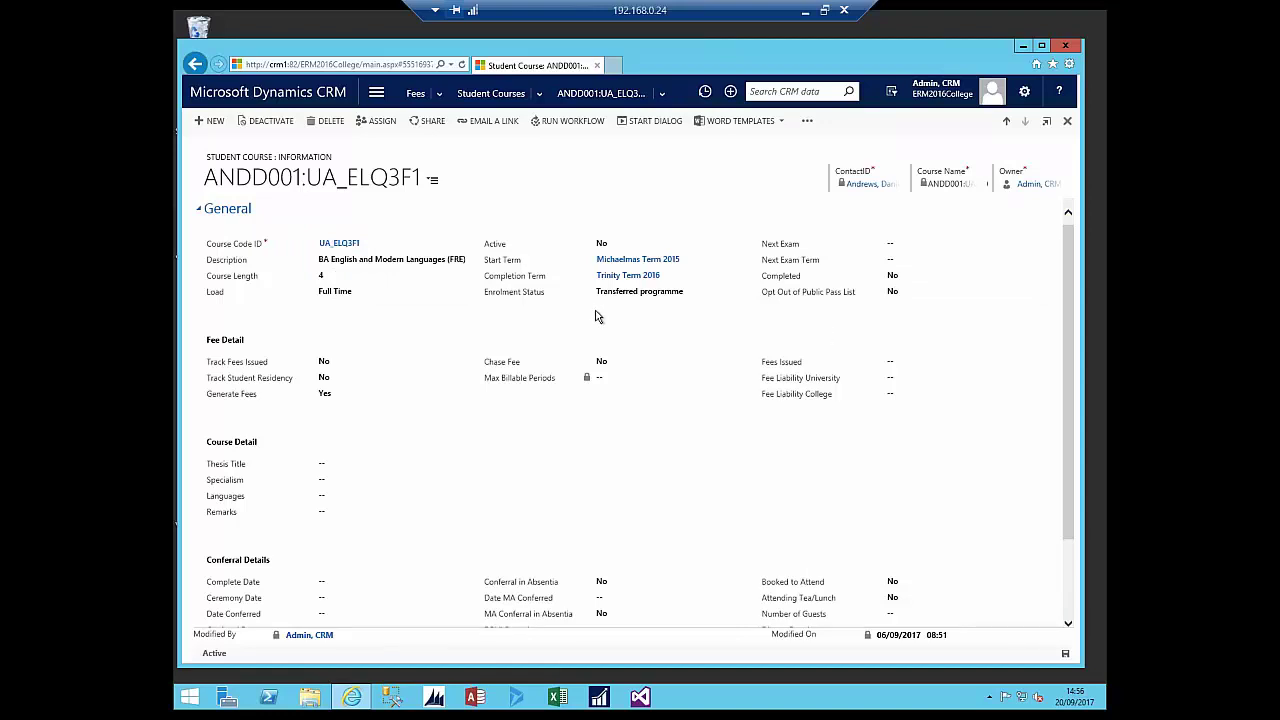
- Return to the student's contact record and open the full associated view of their connections
click(868, 184)
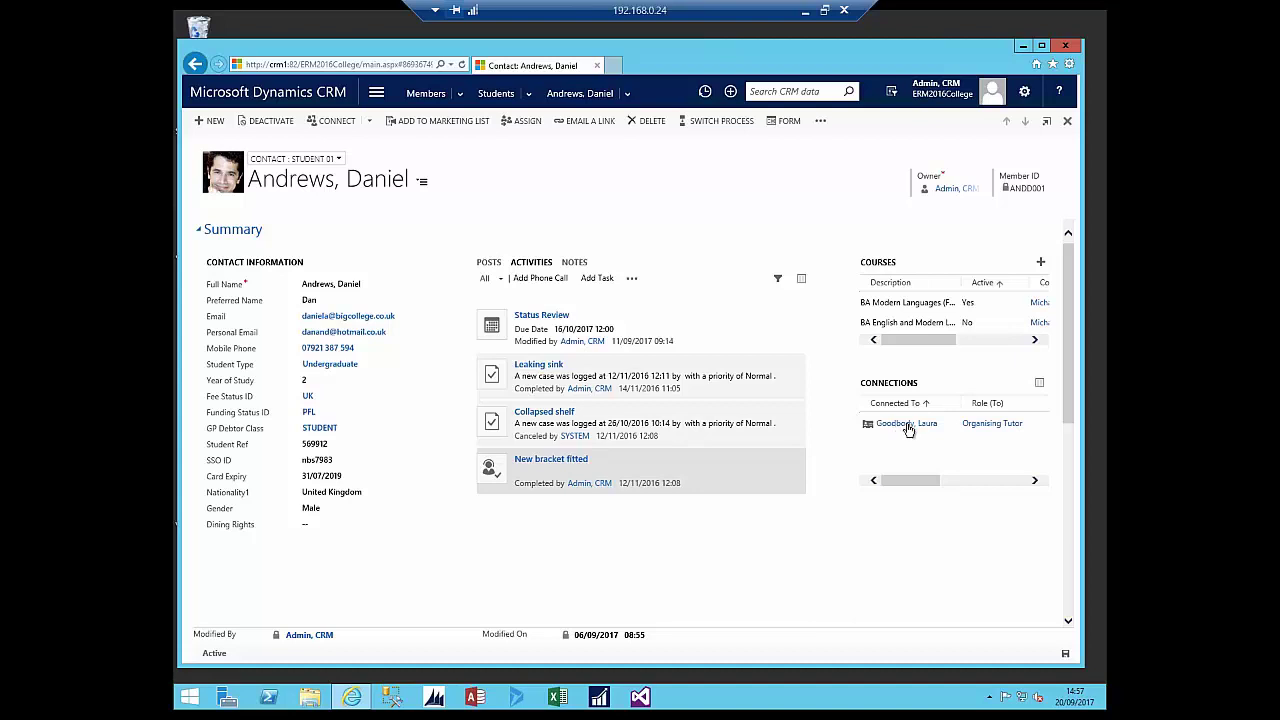
click(1039, 384)
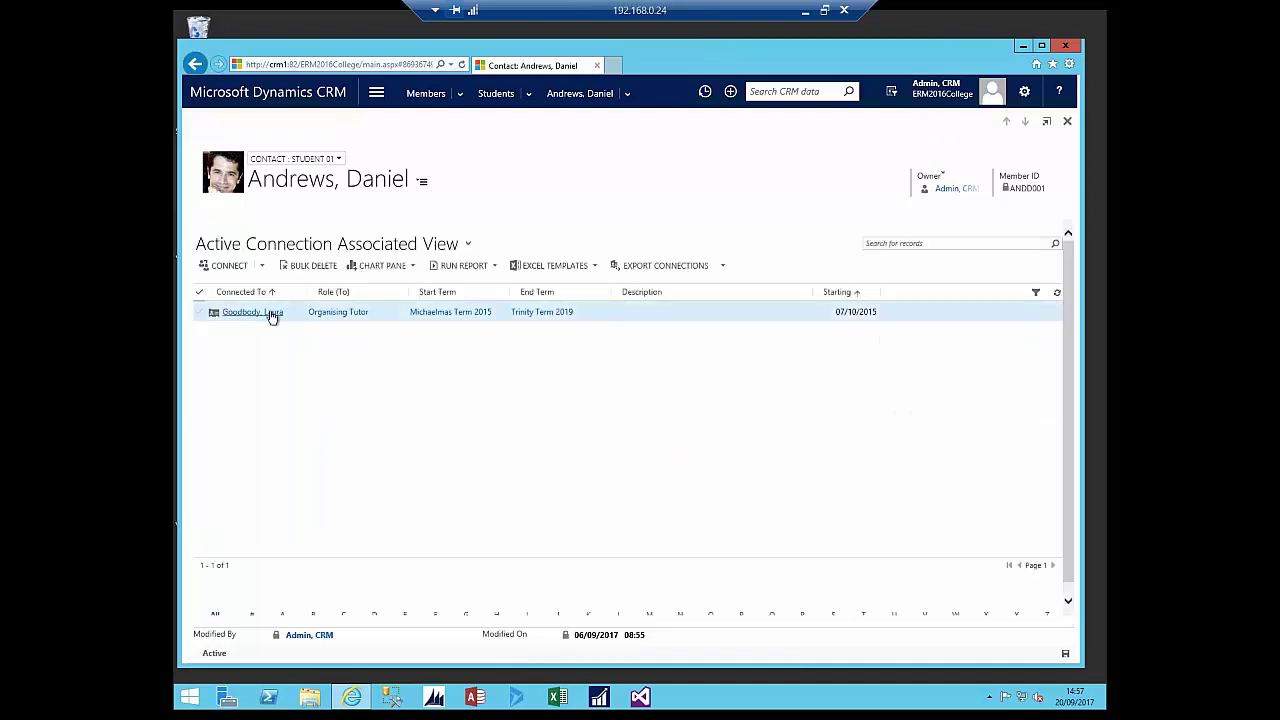
- Open the organising tutor's contact record from the student's connections, review it, and return to the student's record
click(270, 313)
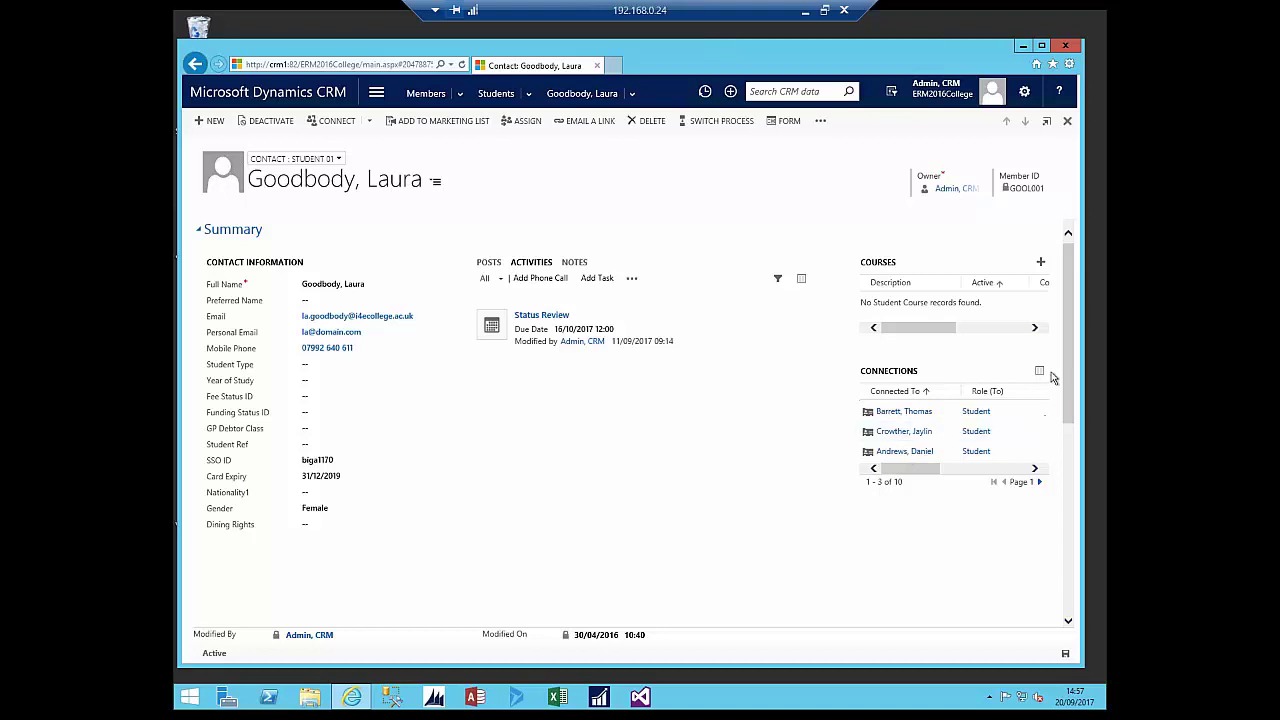
click(530, 98)
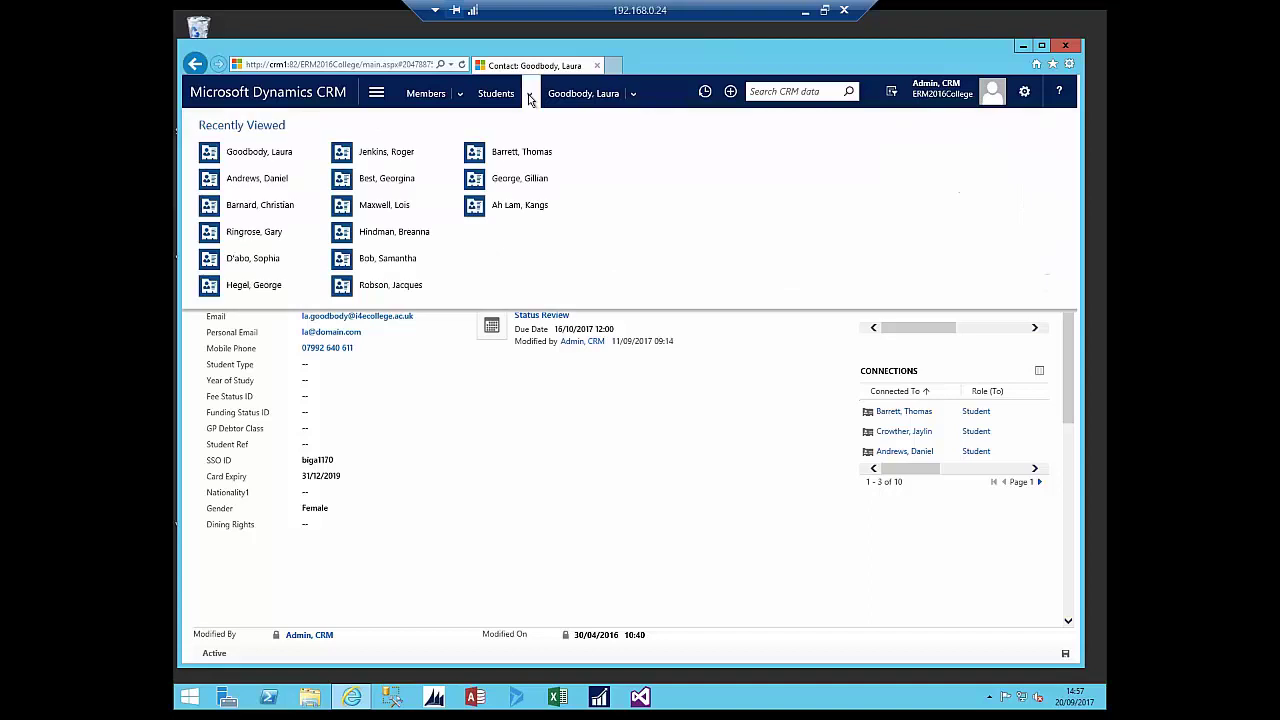
click(250, 180)
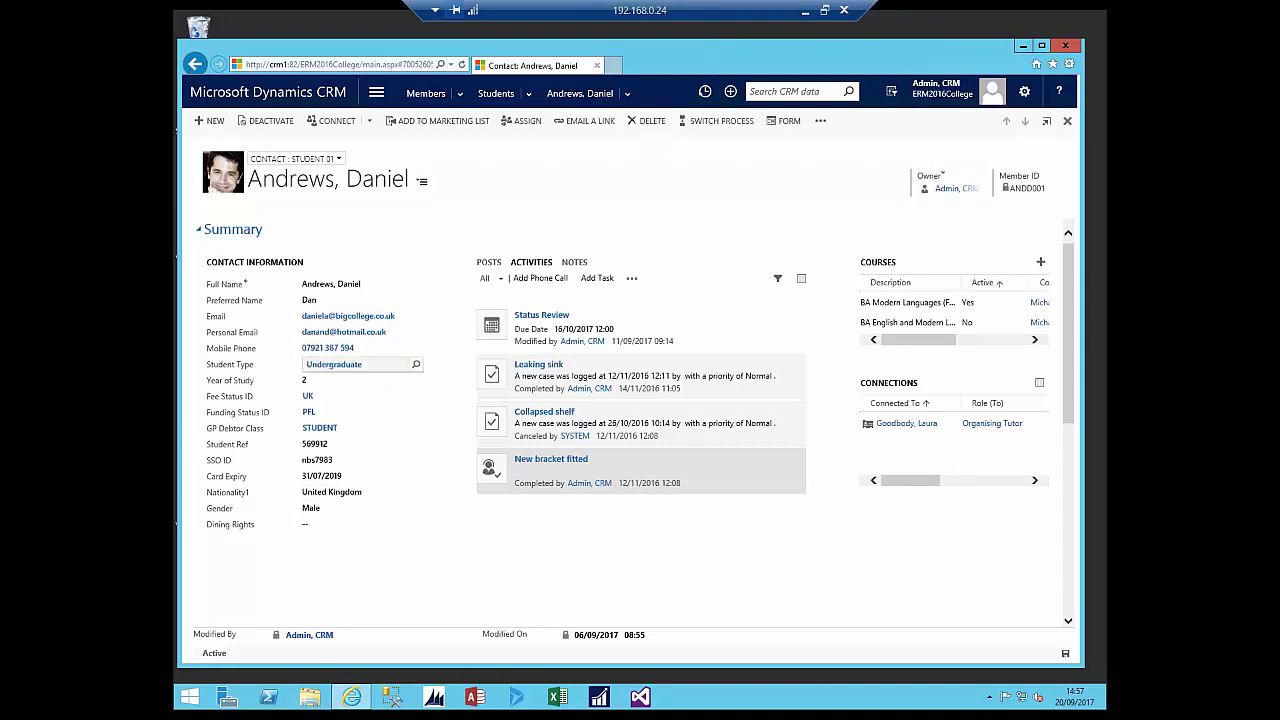
- Switch the student's record to the Porters Lodge form and collapse the Addresses, Next of Kin Addresses and Memberships sections to examine the Administration details
click(338, 160)
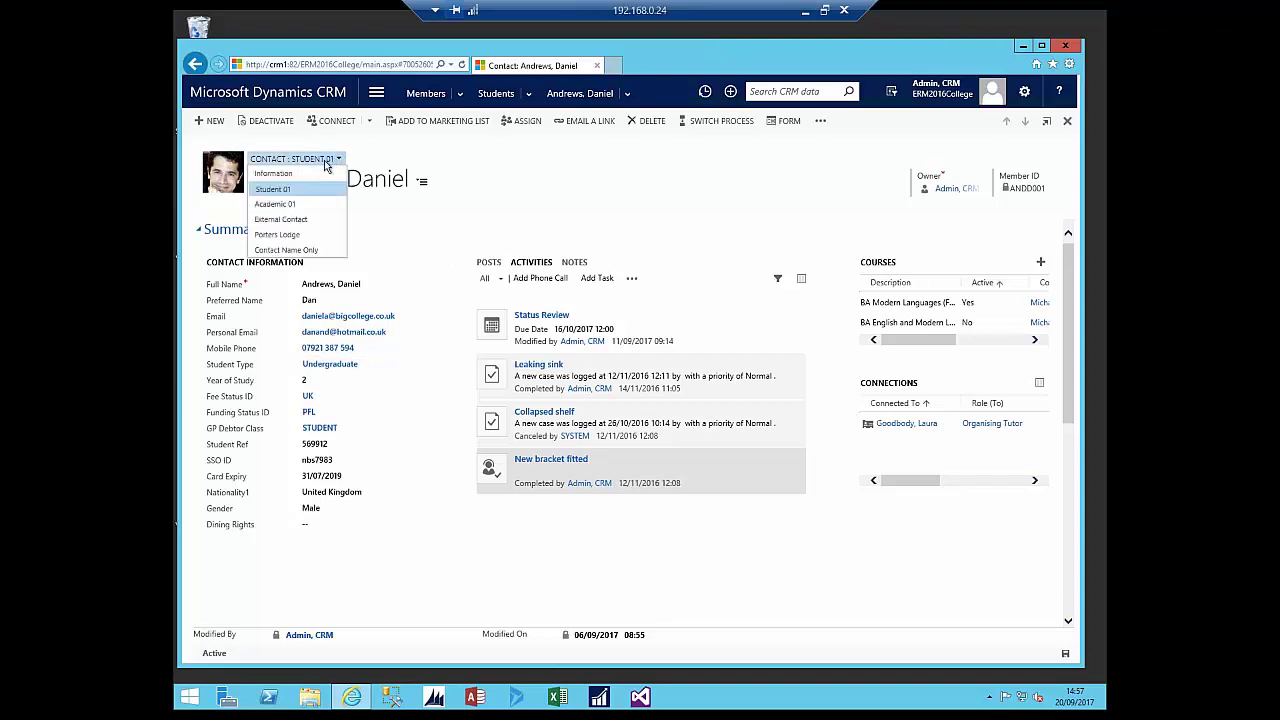
click(285, 238)
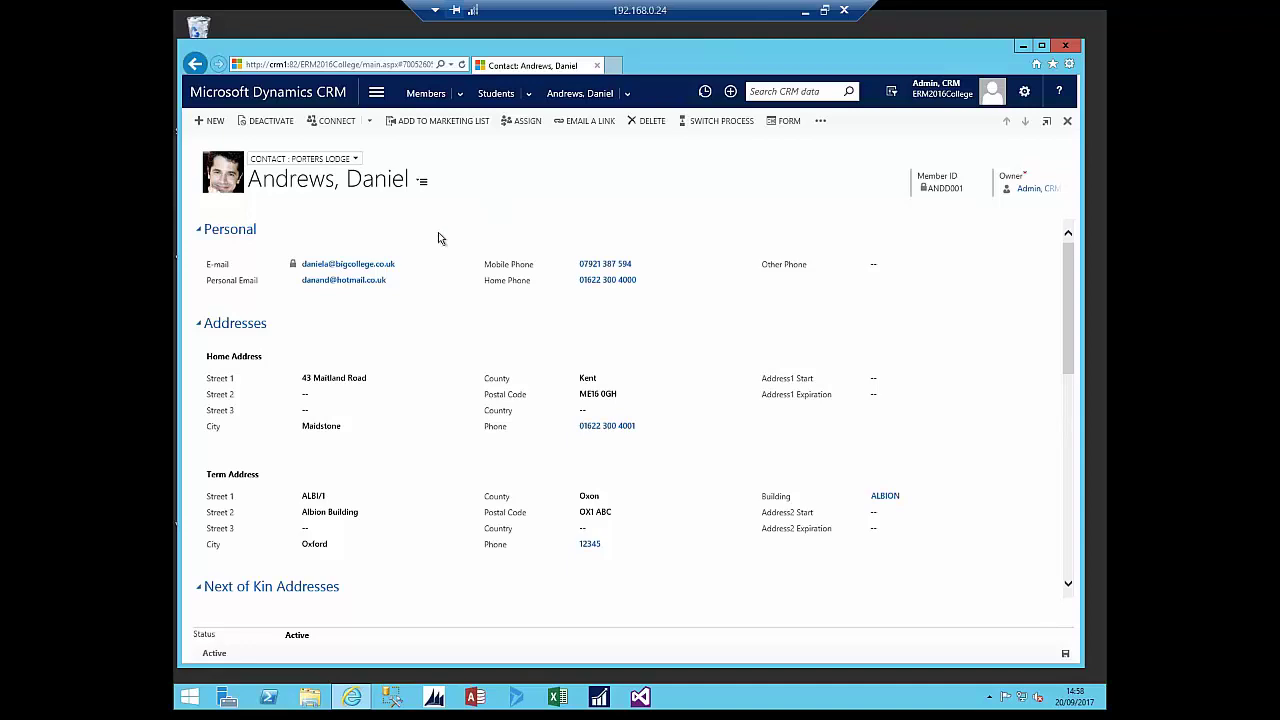
click(199, 324)
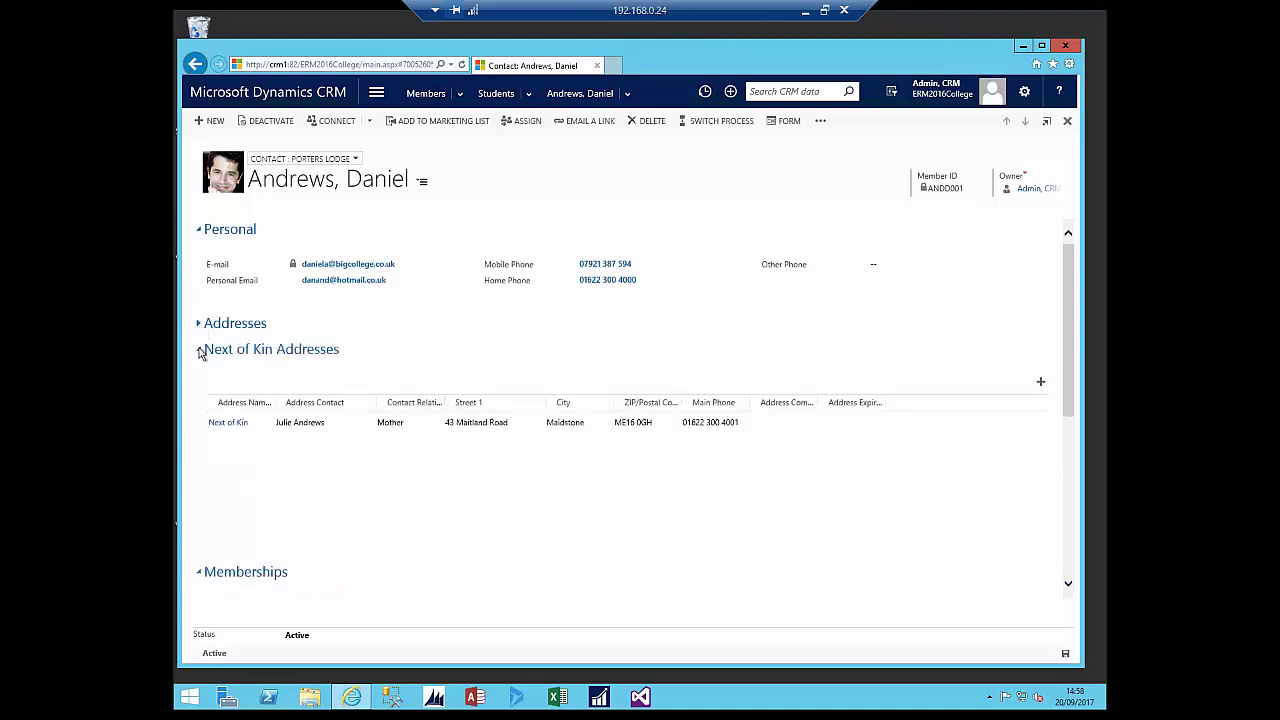
click(199, 351)
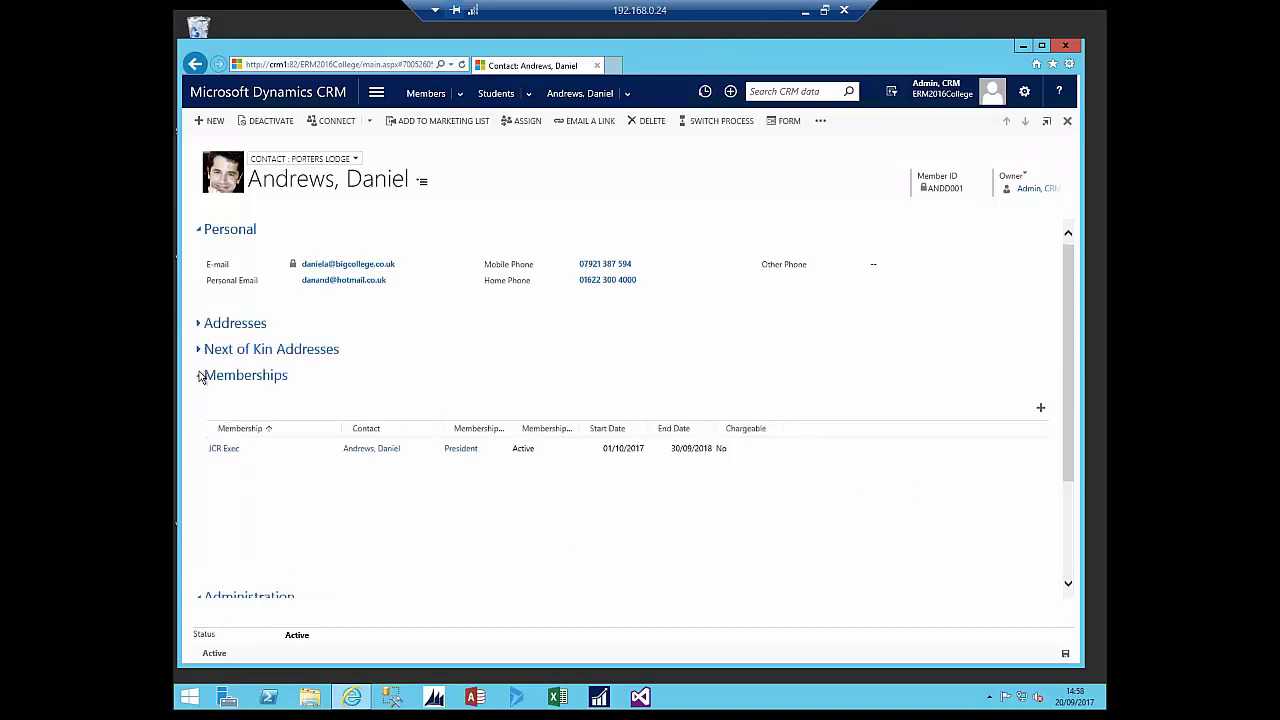
click(200, 377)
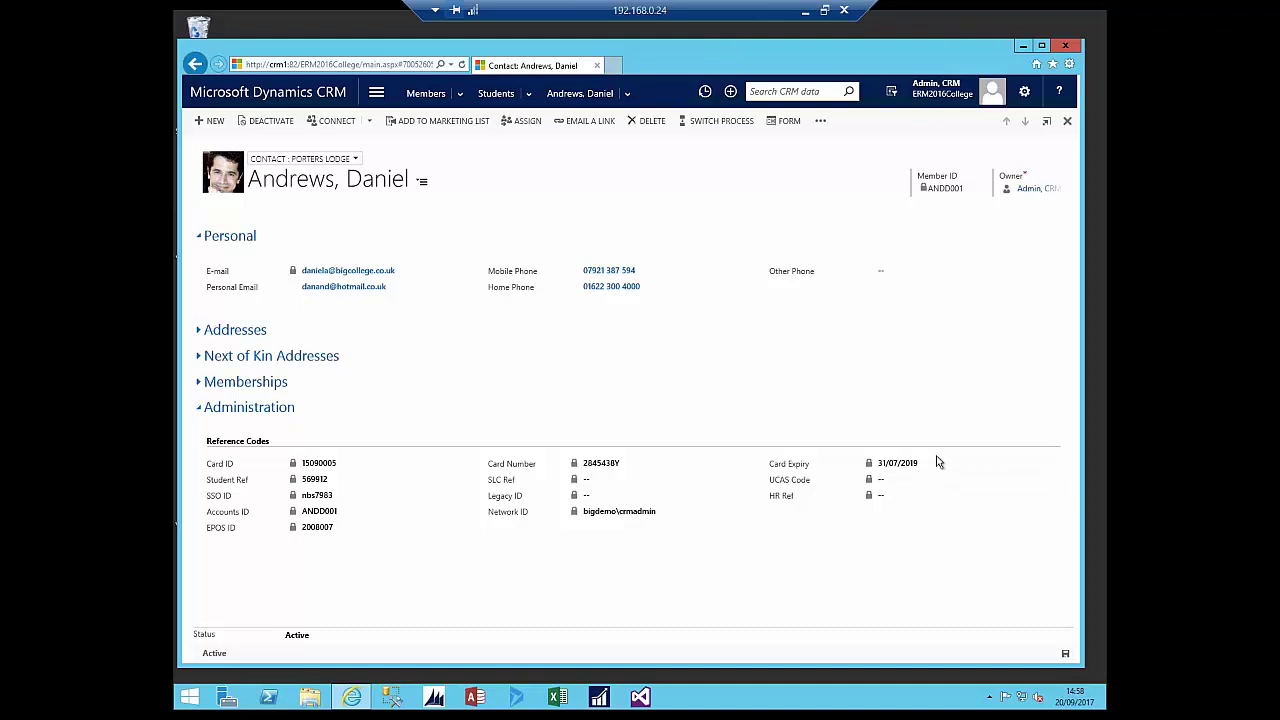
- Open the recently viewed postgraduate research student's record and switch it to the Student 01 form
click(531, 95)
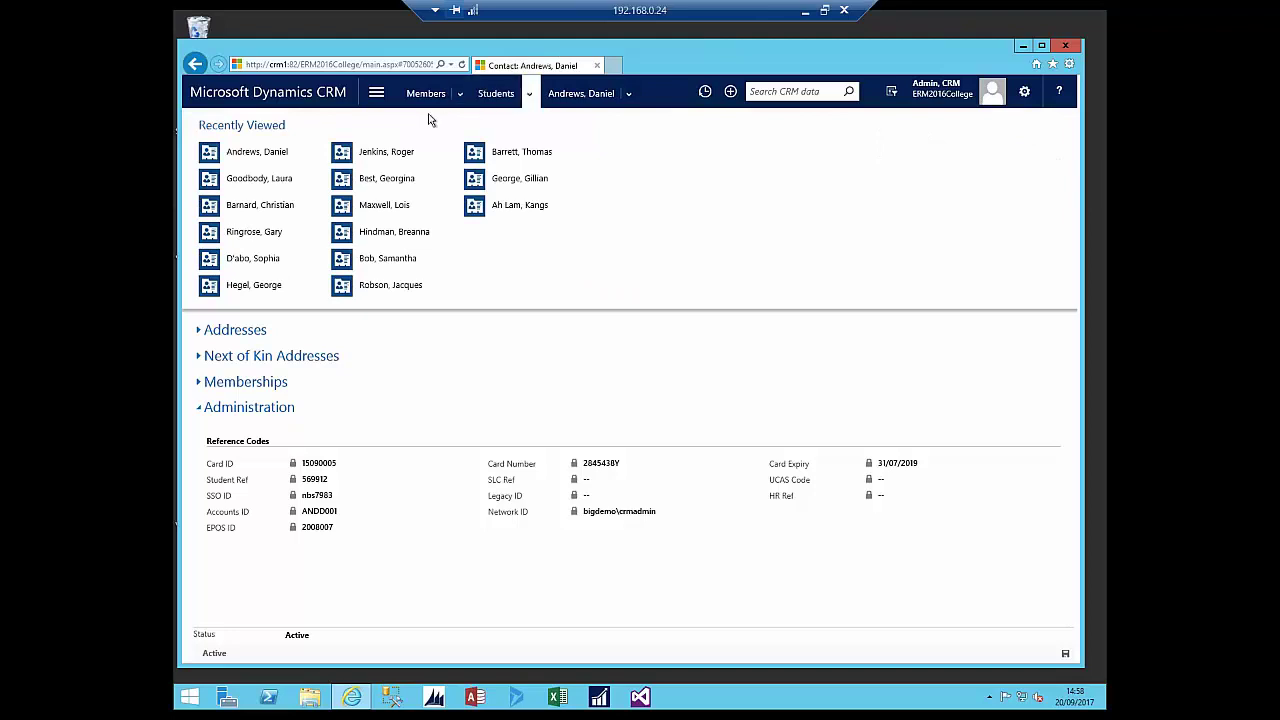
click(399, 182)
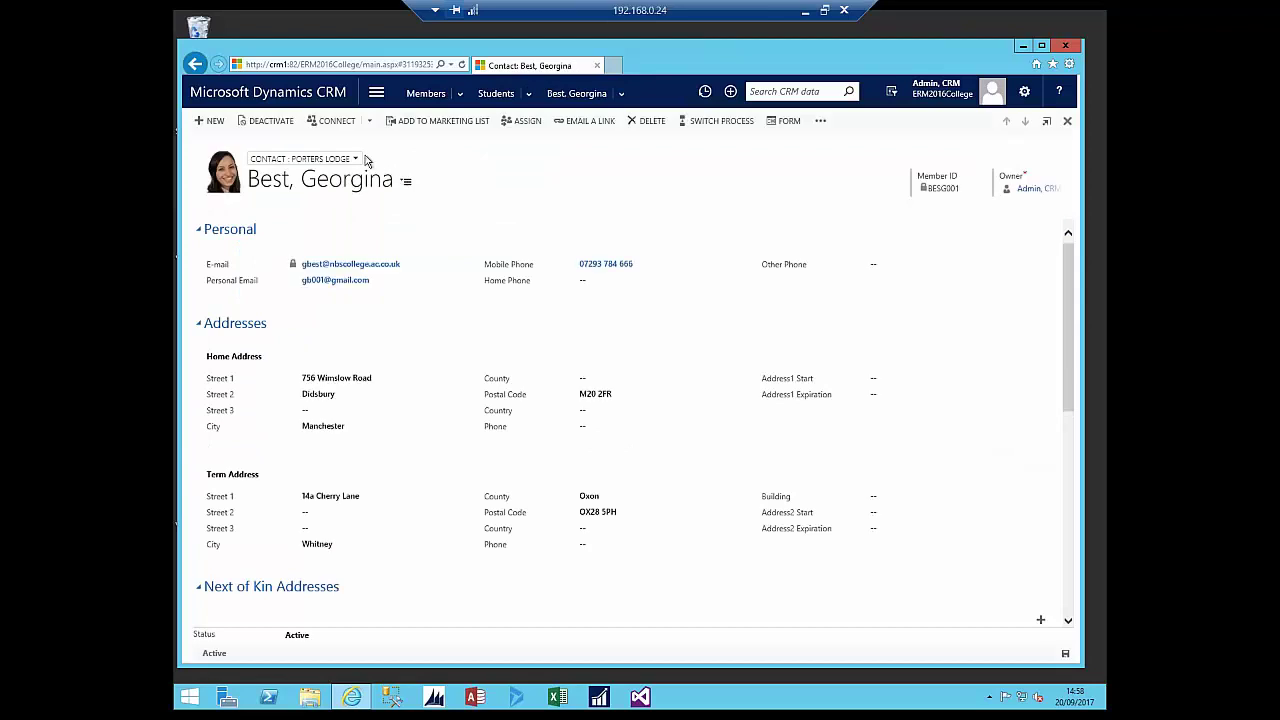
click(345, 159)
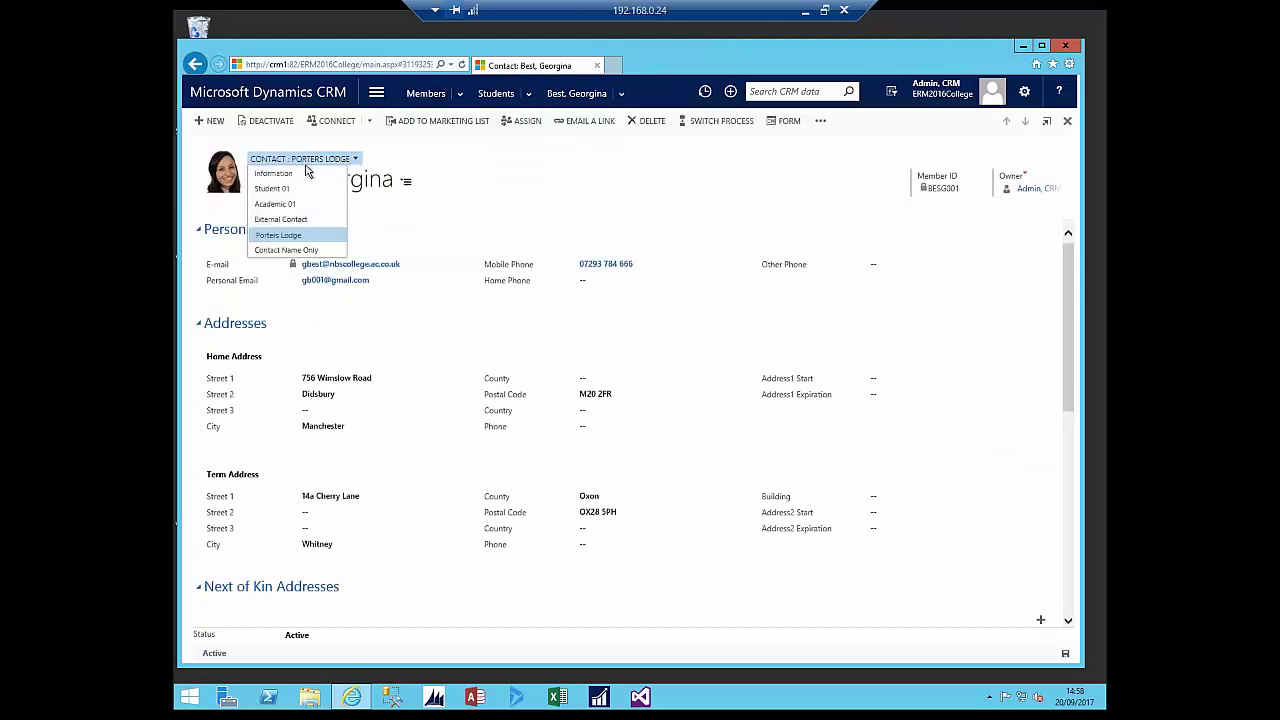
click(289, 189)
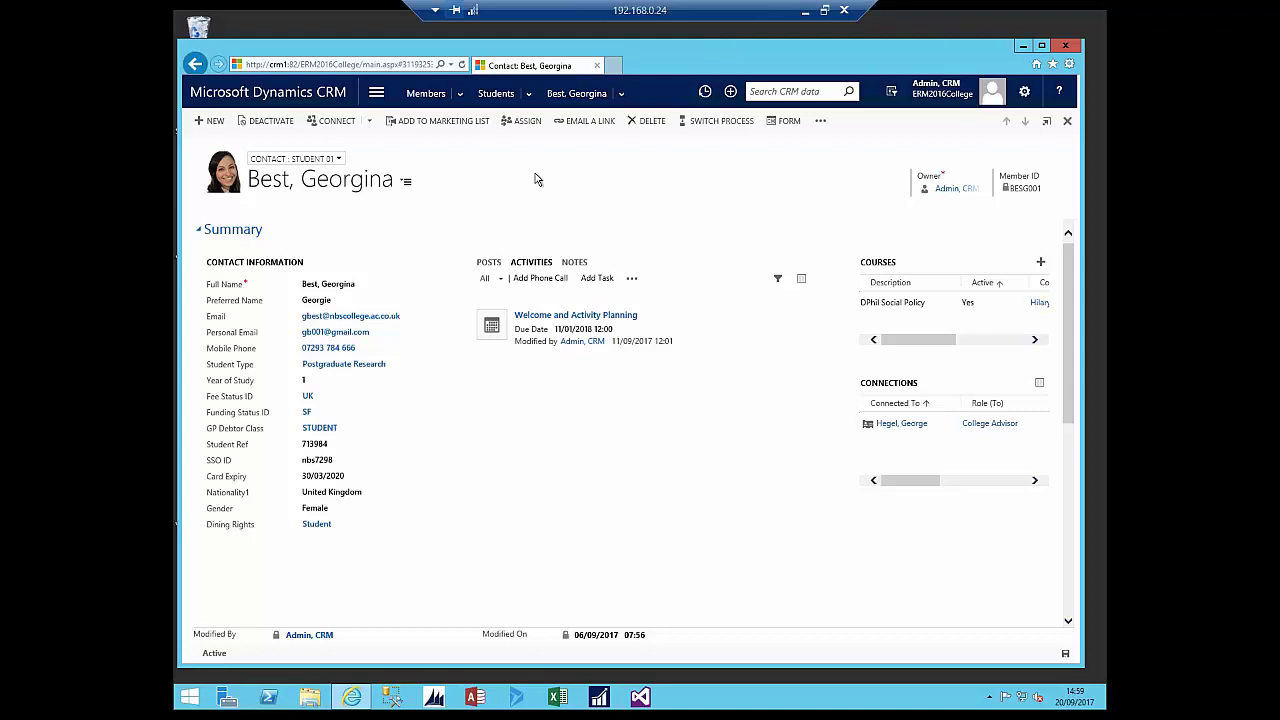
- Examine the student's DPhil Social Policy course record and their college advisor's contact record, returning to the student's record
double_click(996, 305)
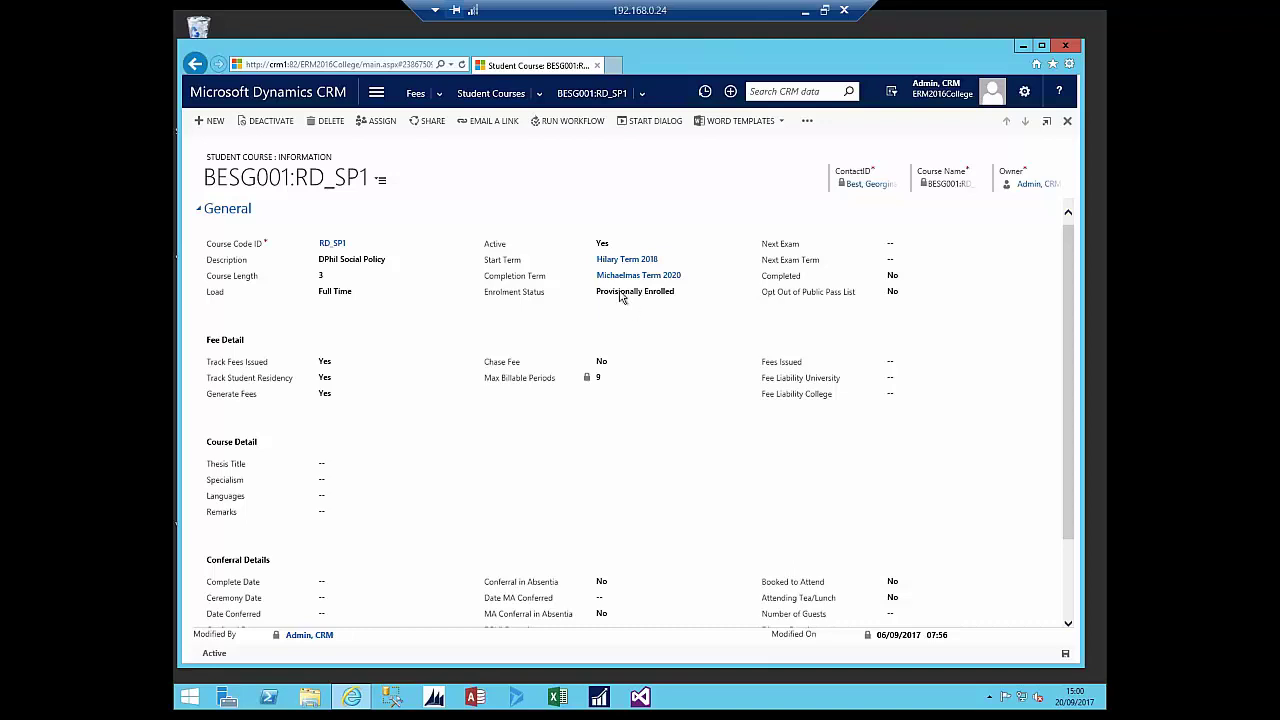
click(879, 187)
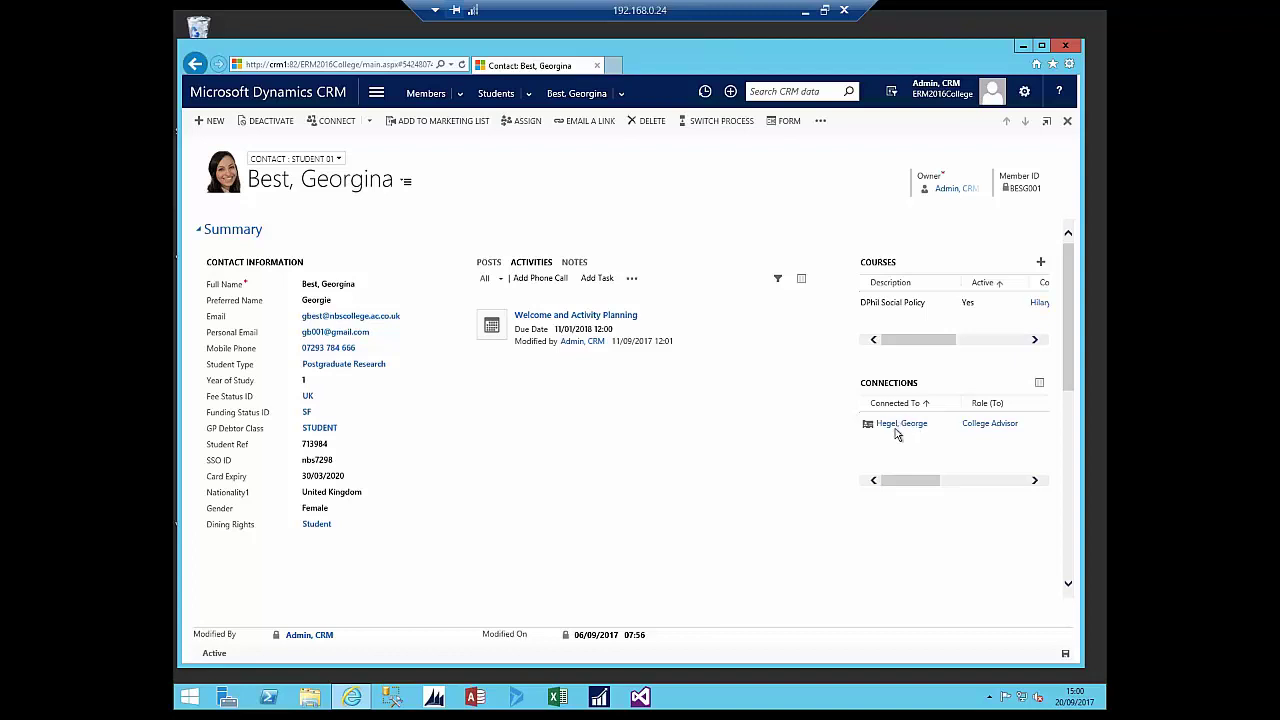
click(1039, 383)
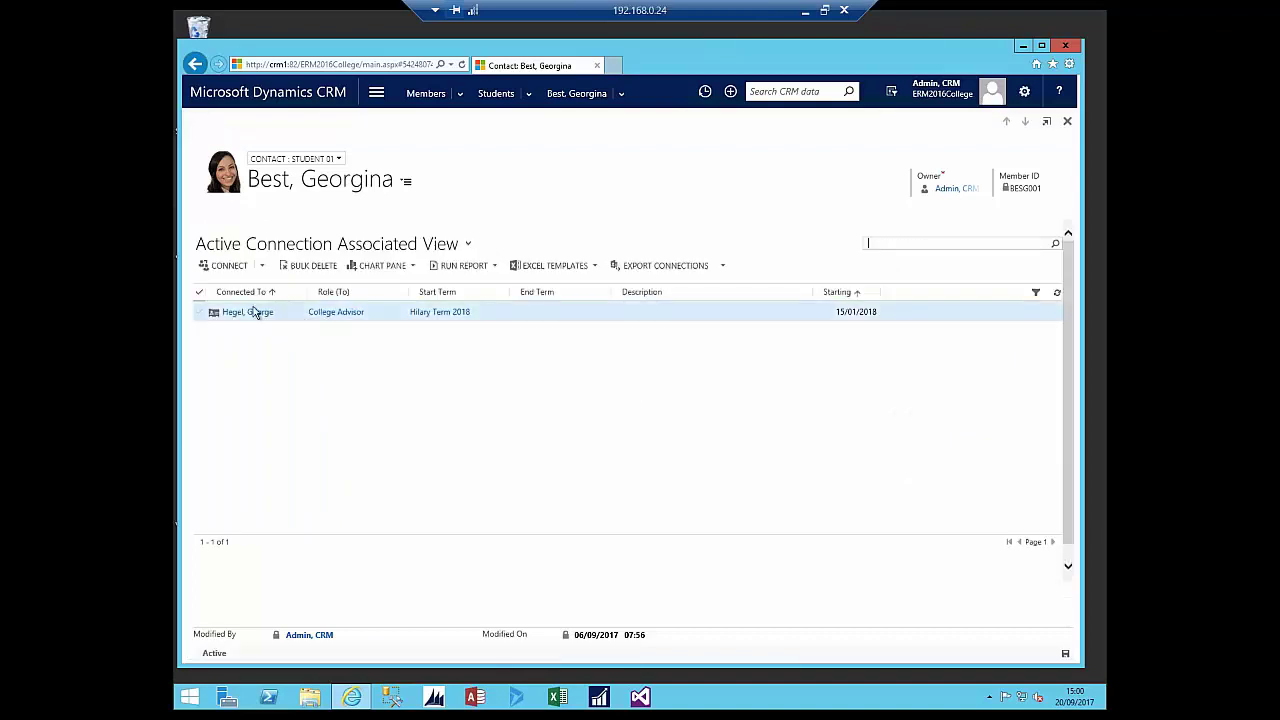
click(252, 312)
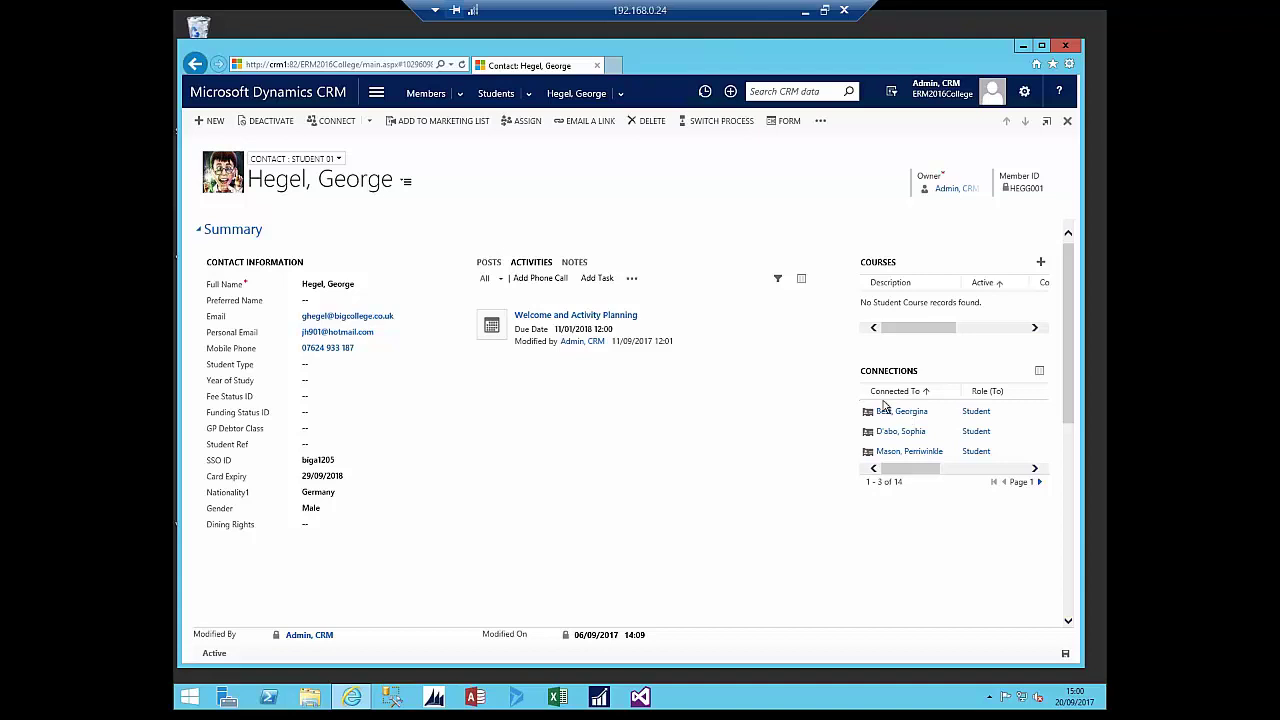
click(196, 65)
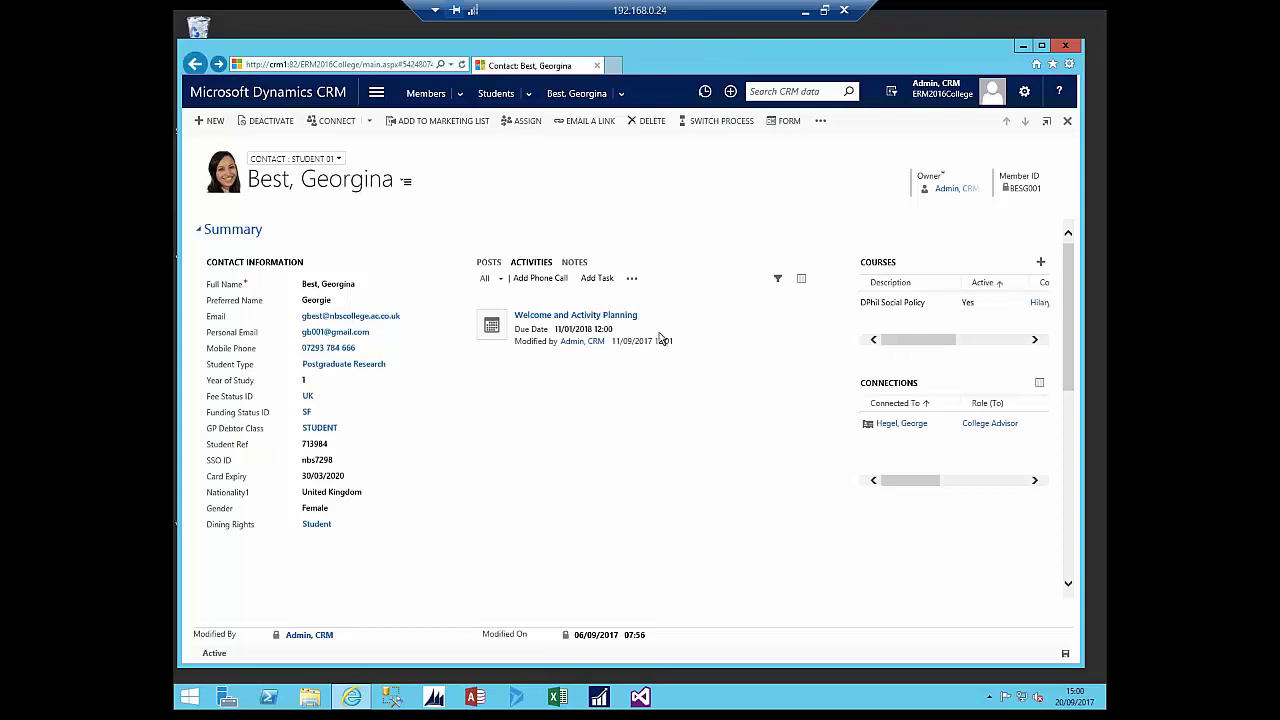
click(377, 95)
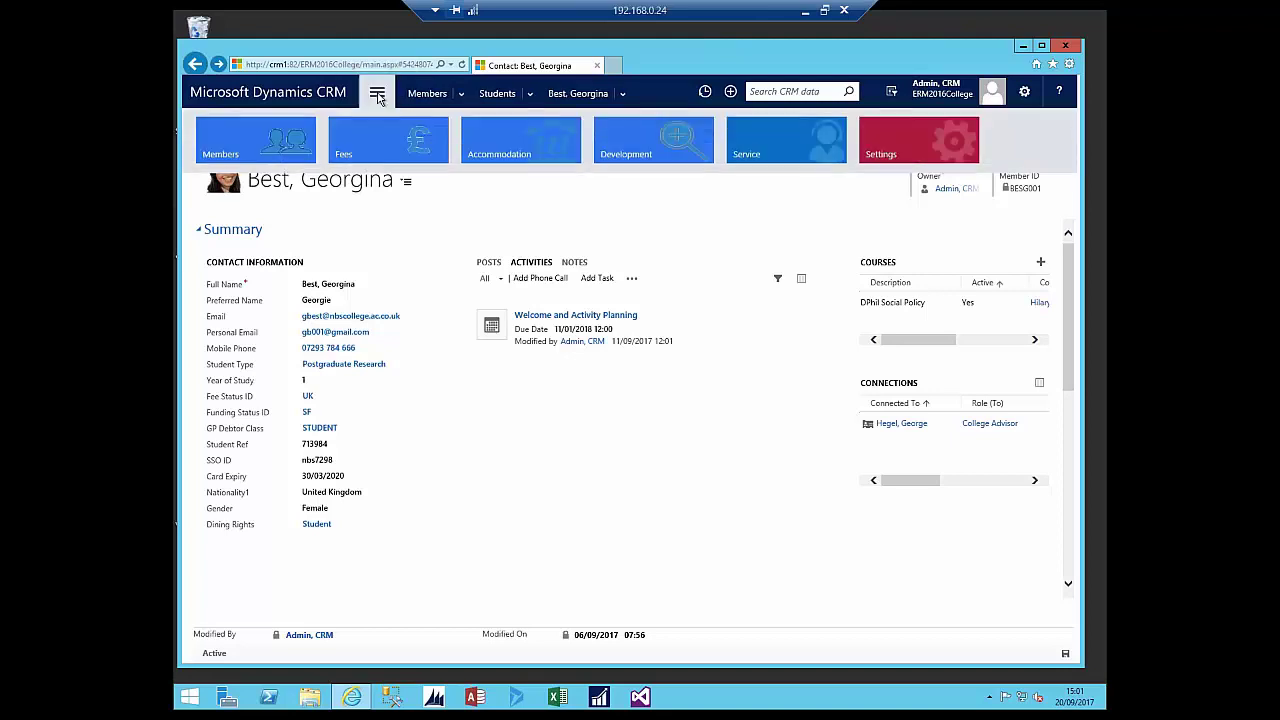
click(459, 94)
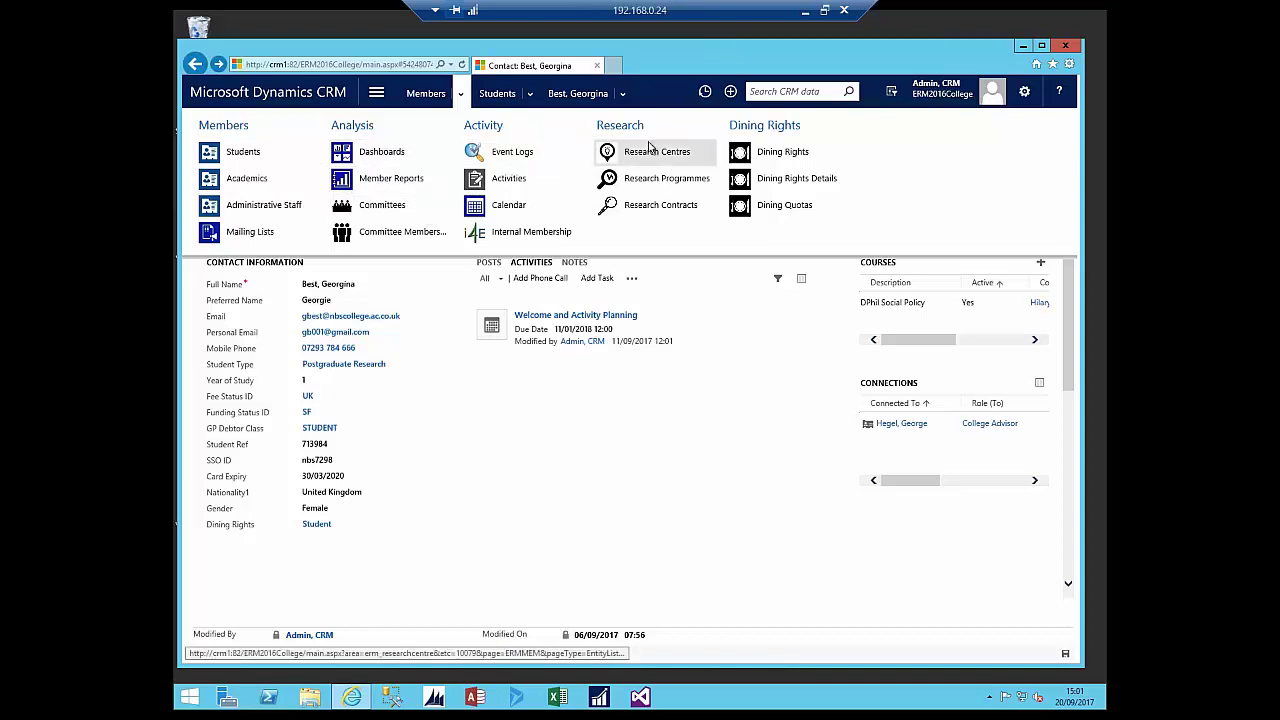
click(530, 94)
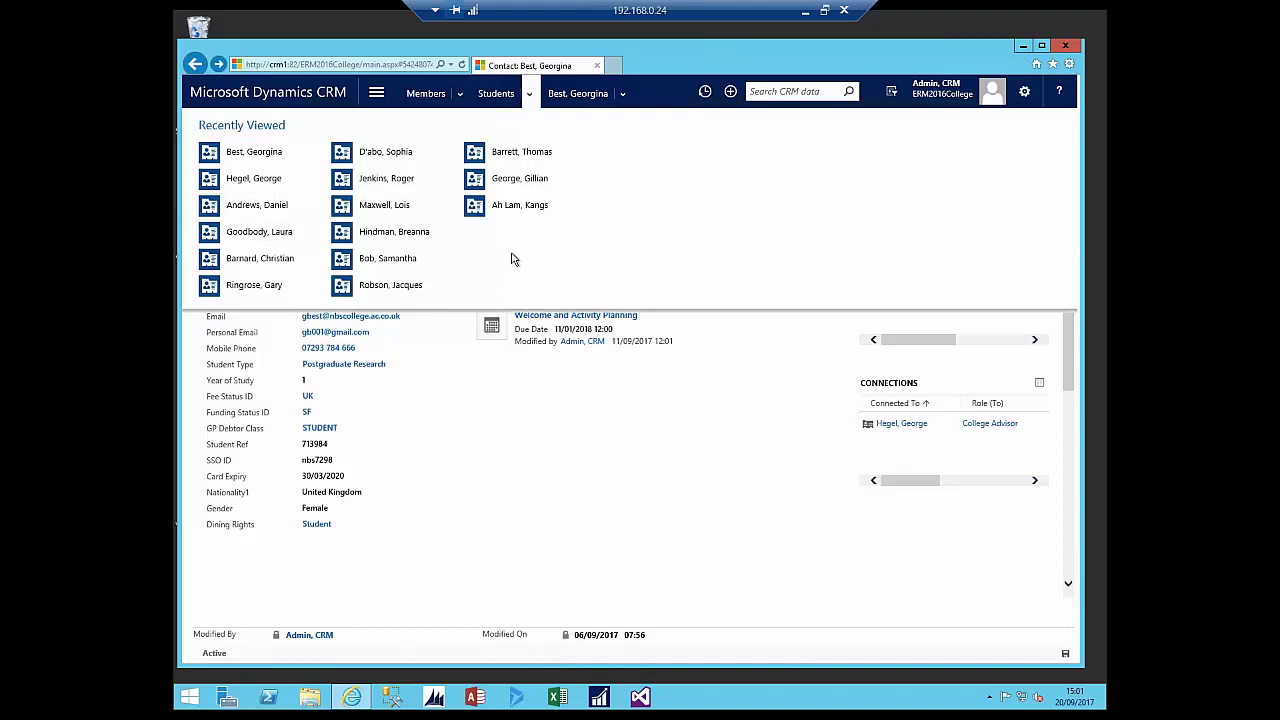
- Open the student's member funding records and examine the 2016-17 University Fees funding record
click(622, 97)
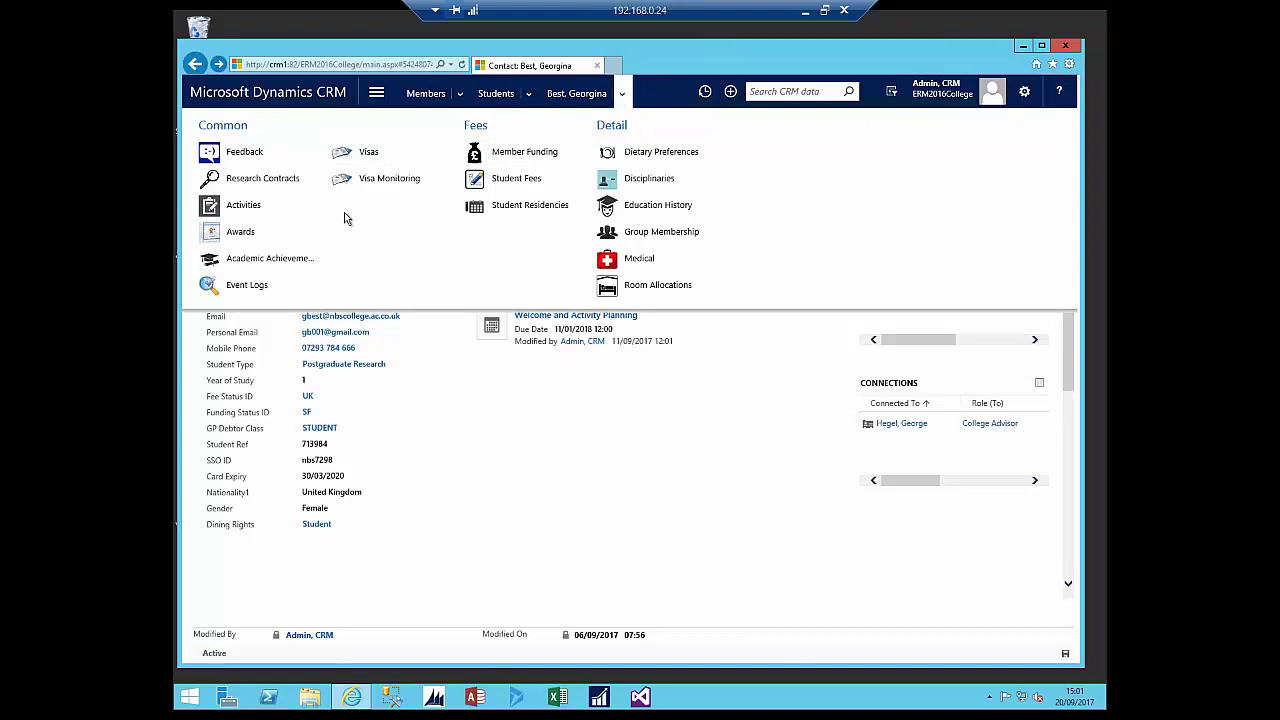
click(522, 153)
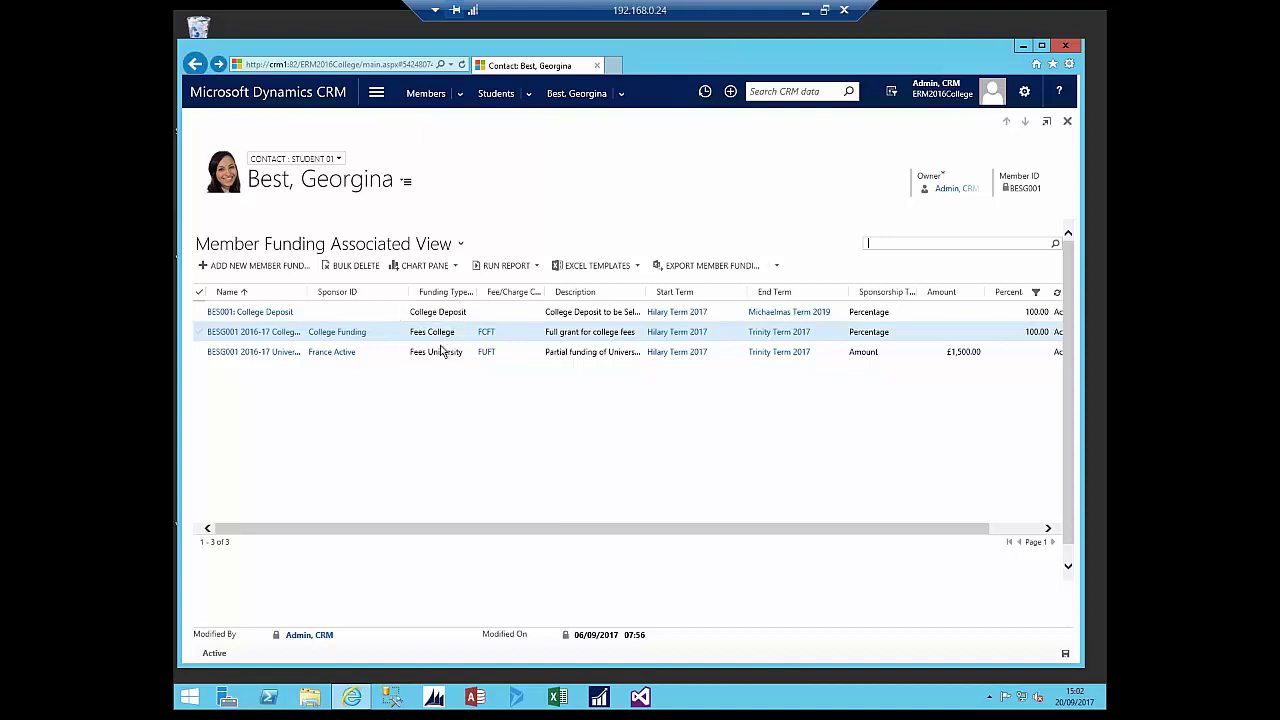
click(254, 354)
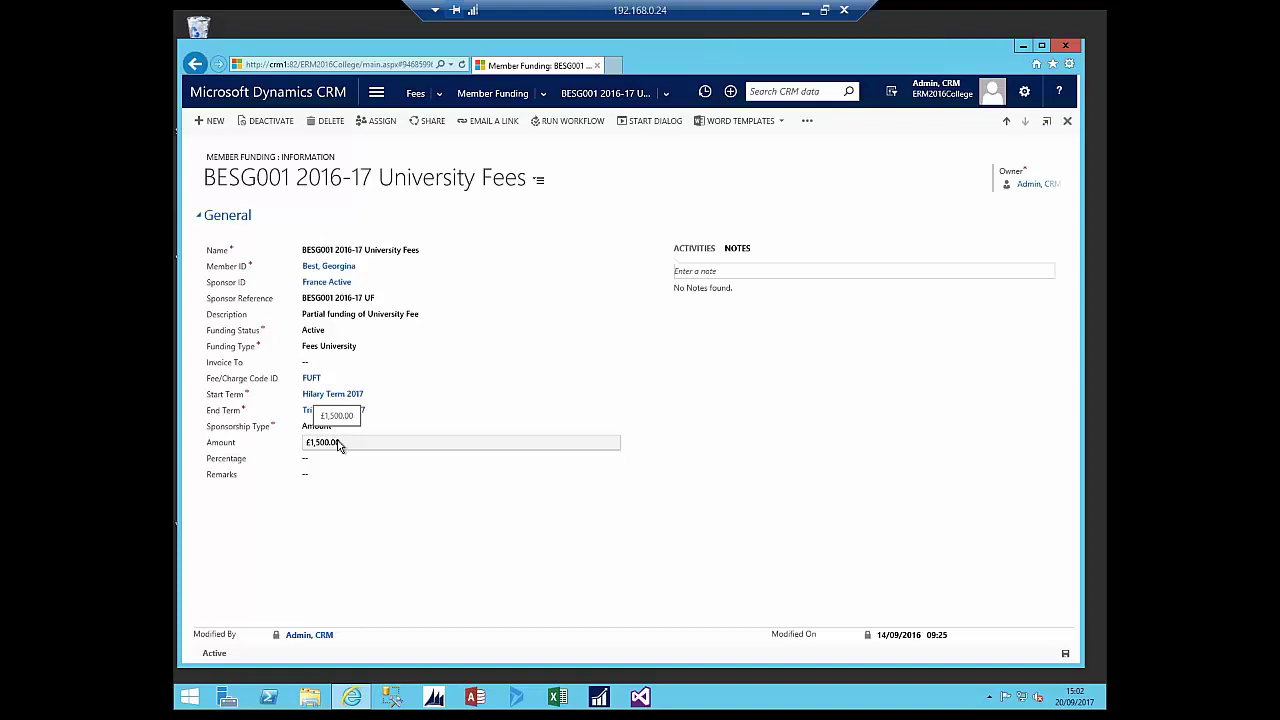
- Start a new member funding record and examine the available funding type options
click(212, 121)
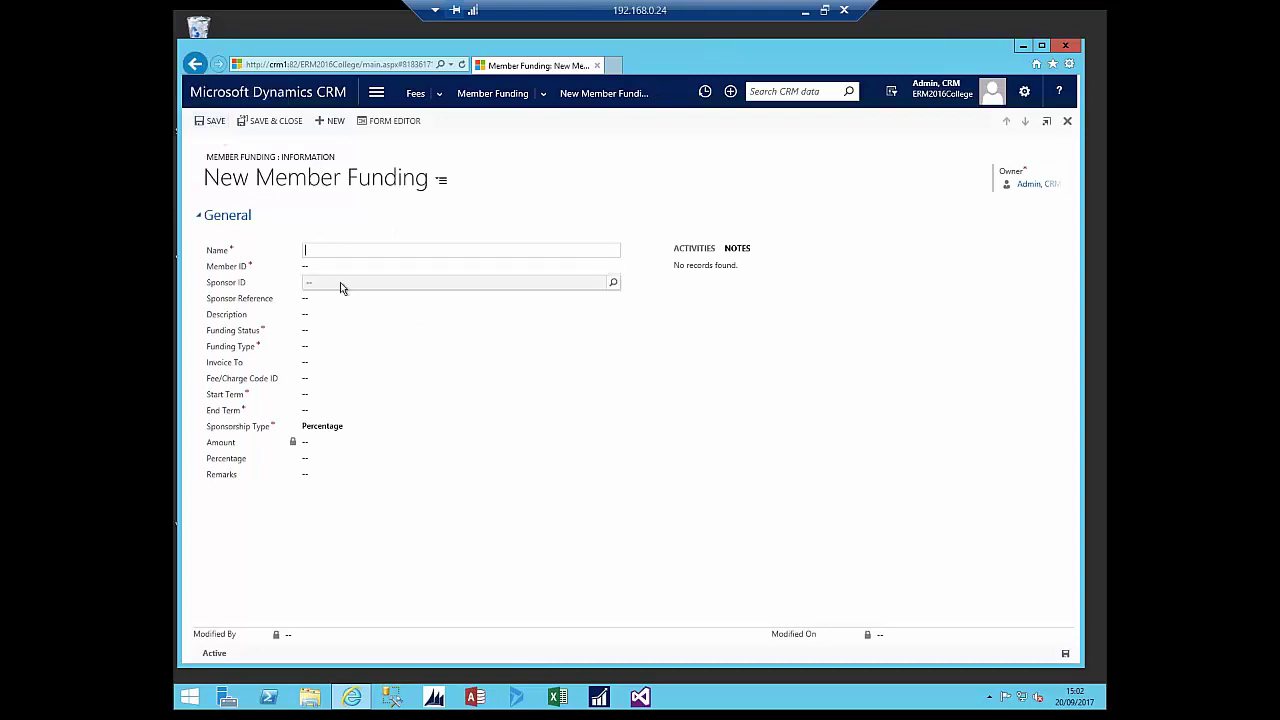
click(316, 346)
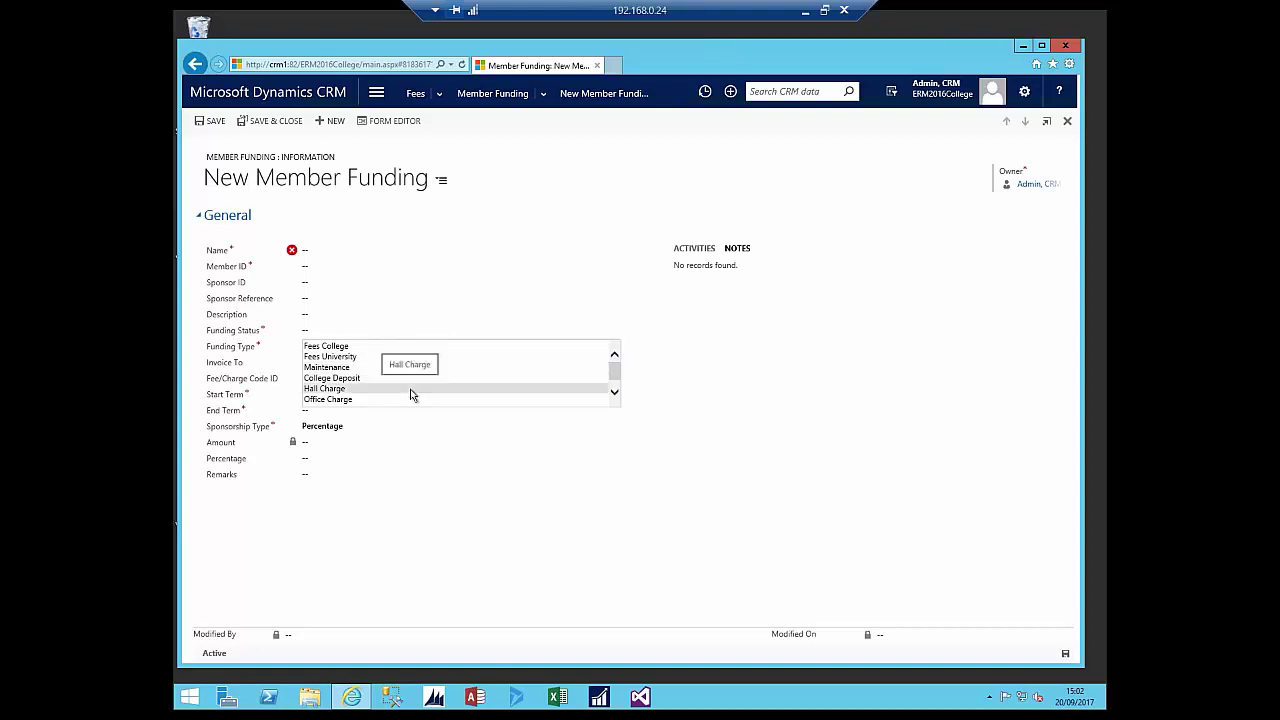
click(615, 394)
click(616, 394)
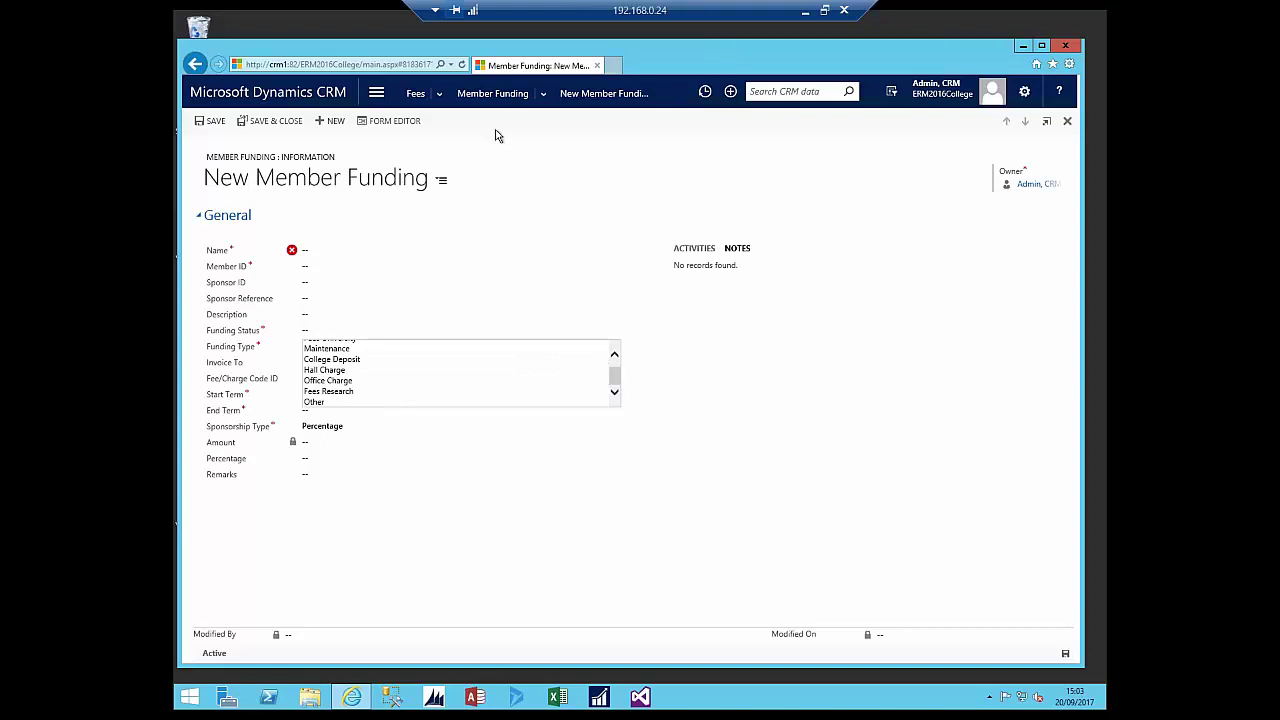
- Leave the new funding record for the student list, reopen the postgraduate student's record and show their education history
click(377, 95)
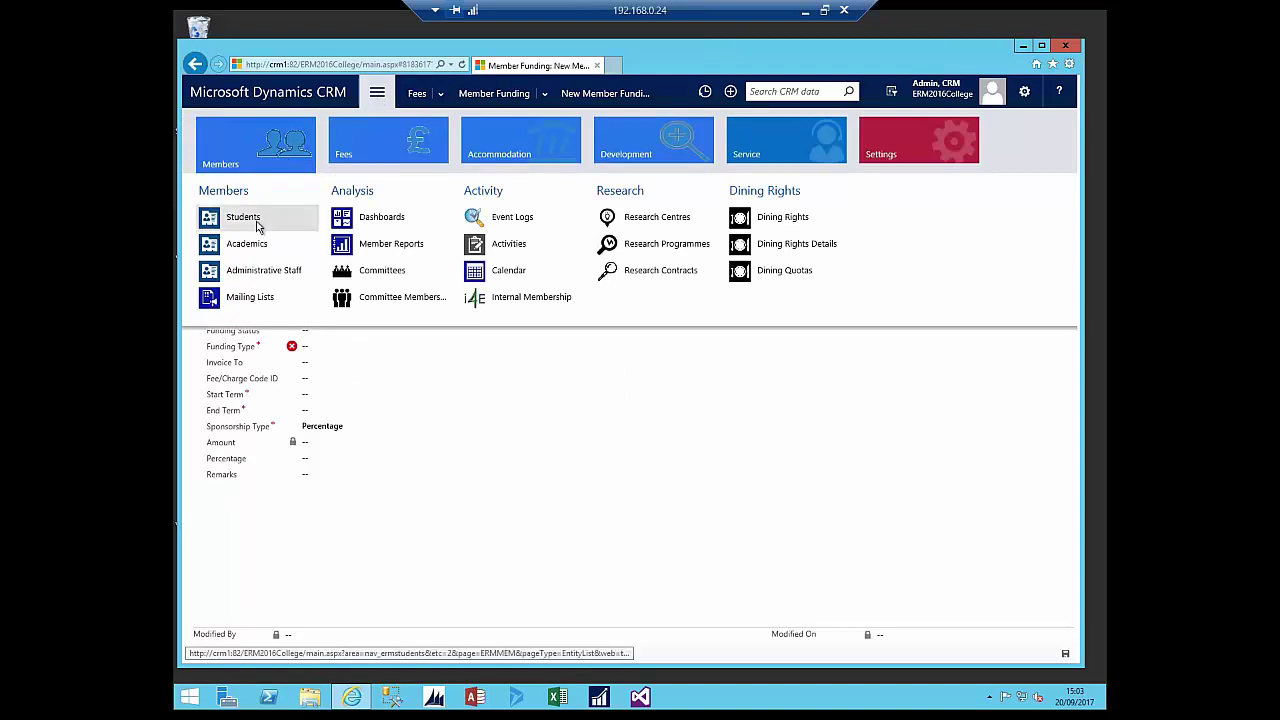
click(257, 227)
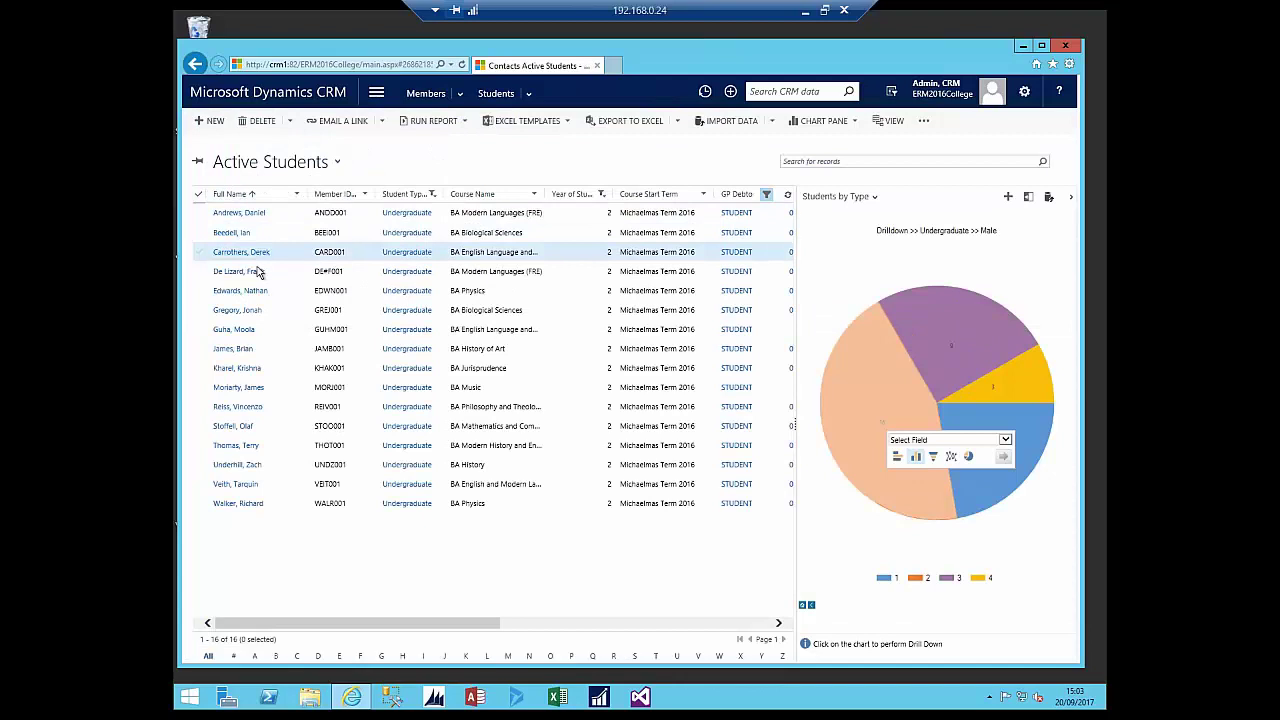
click(529, 93)
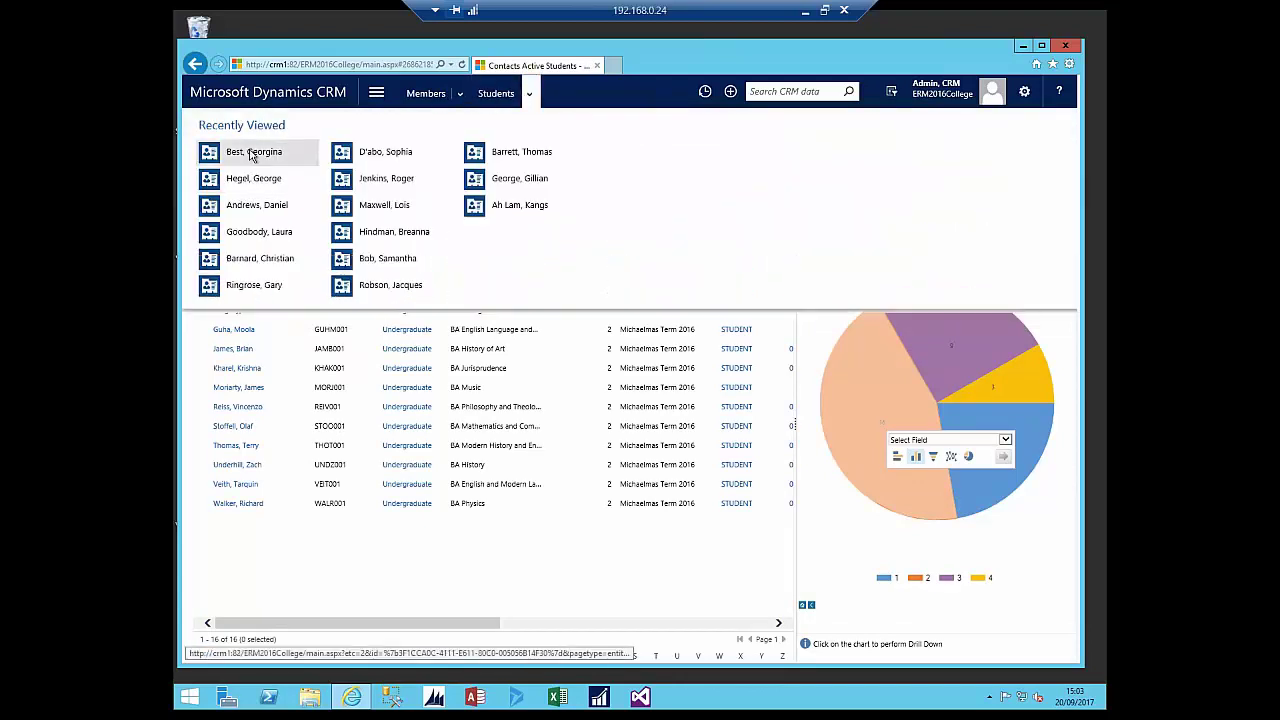
click(250, 156)
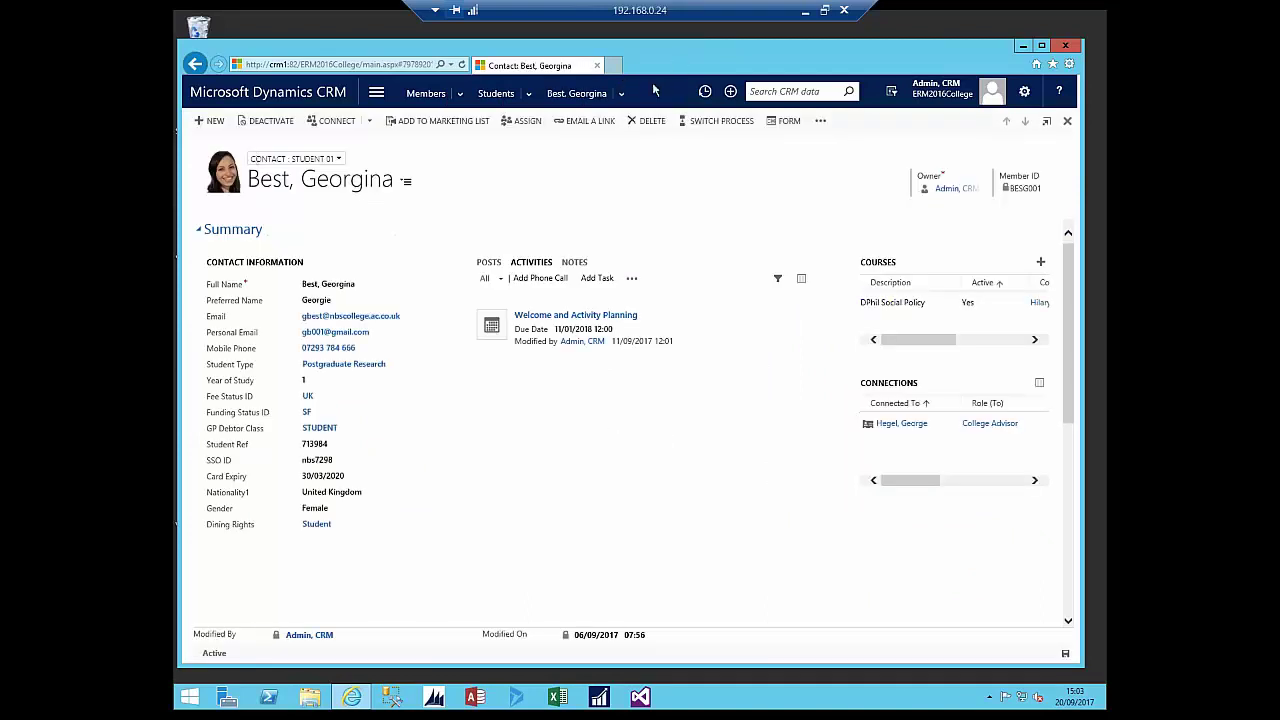
click(623, 95)
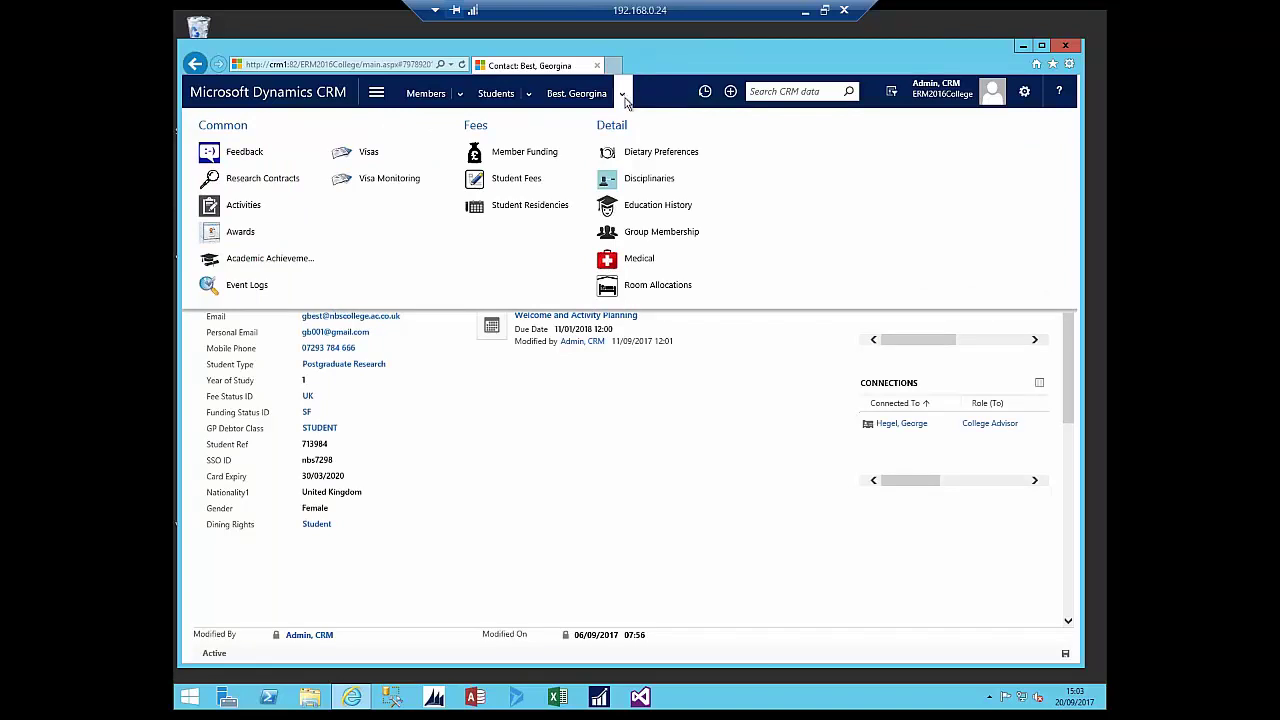
click(645, 208)
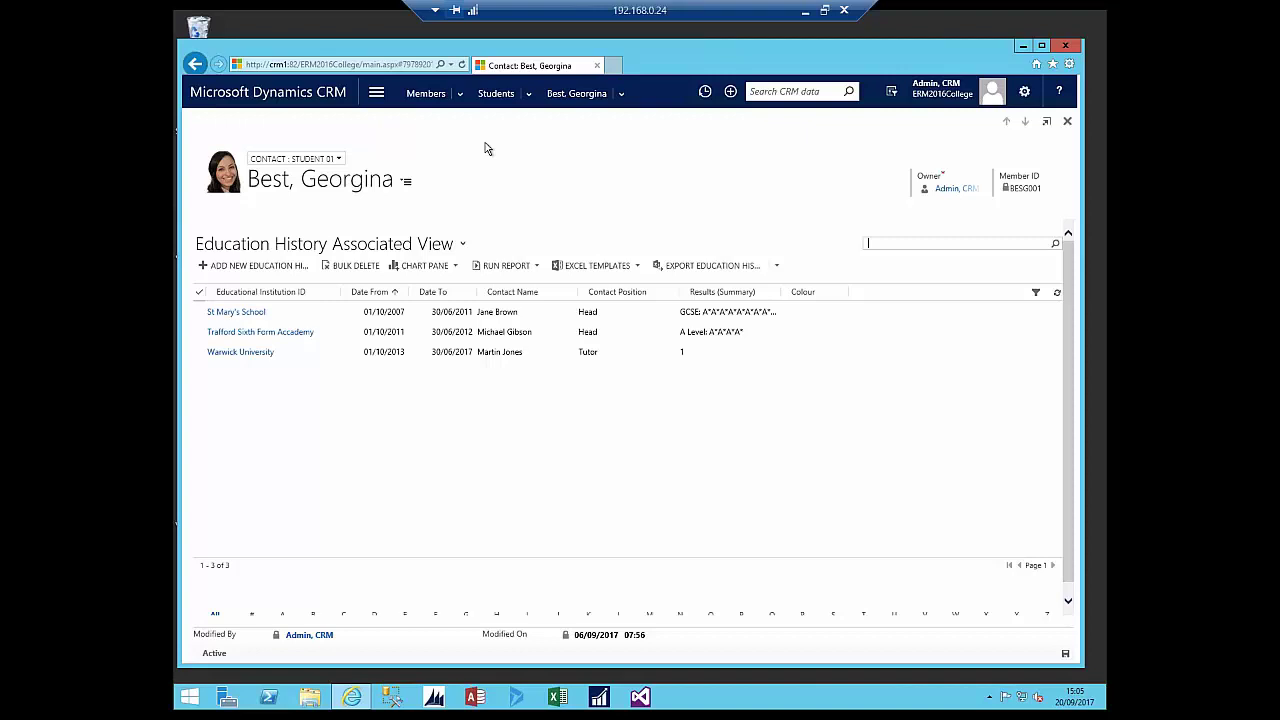
- Go to the Fees area and open the list of active student courses
click(460, 95)
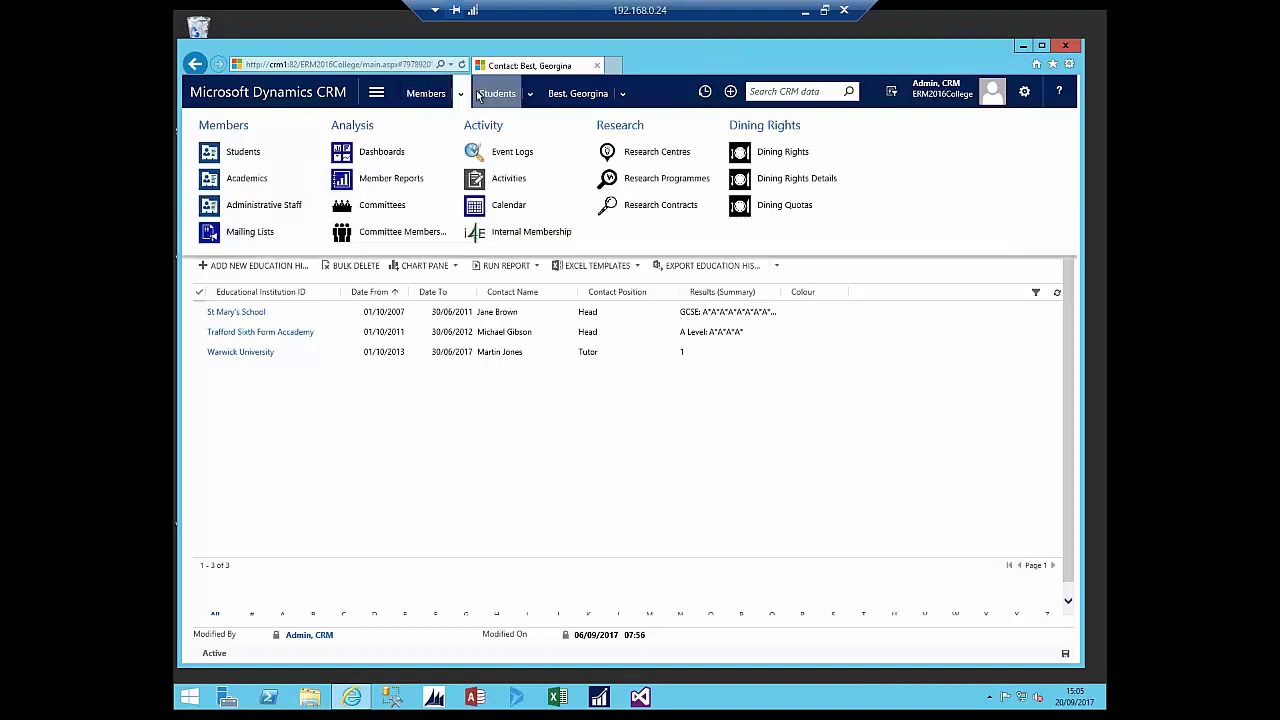
click(377, 93)
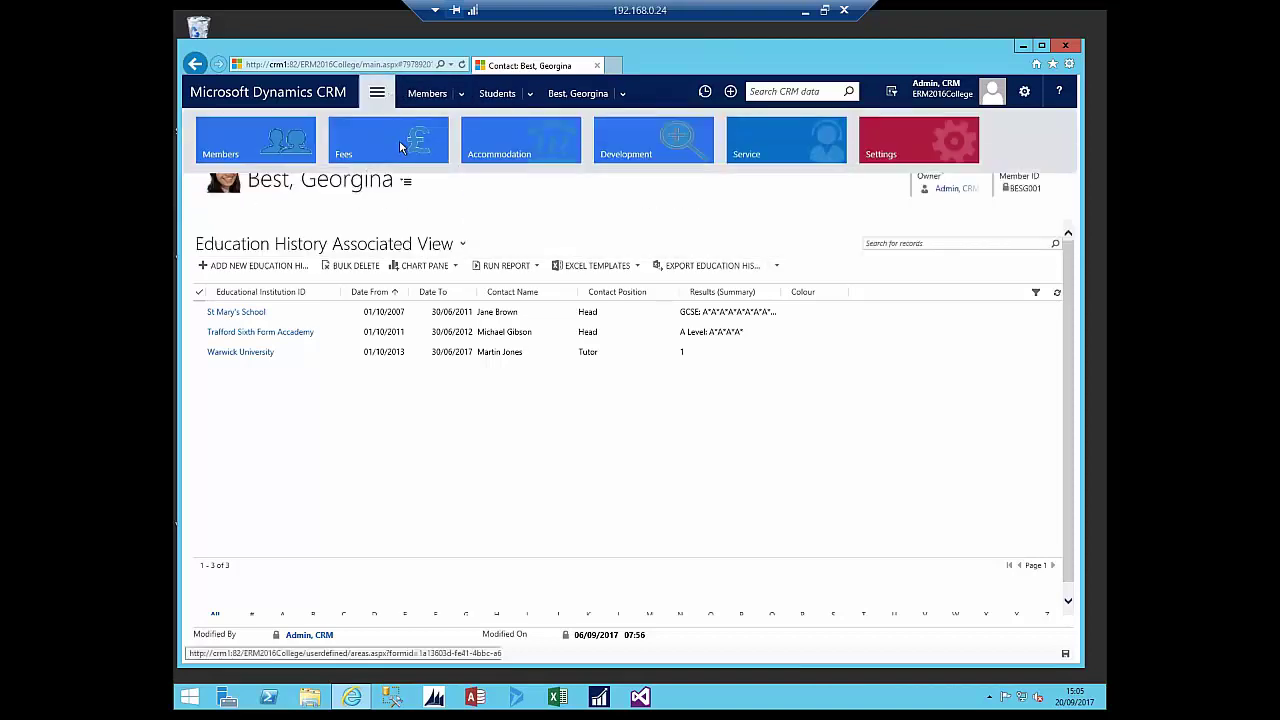
click(396, 172)
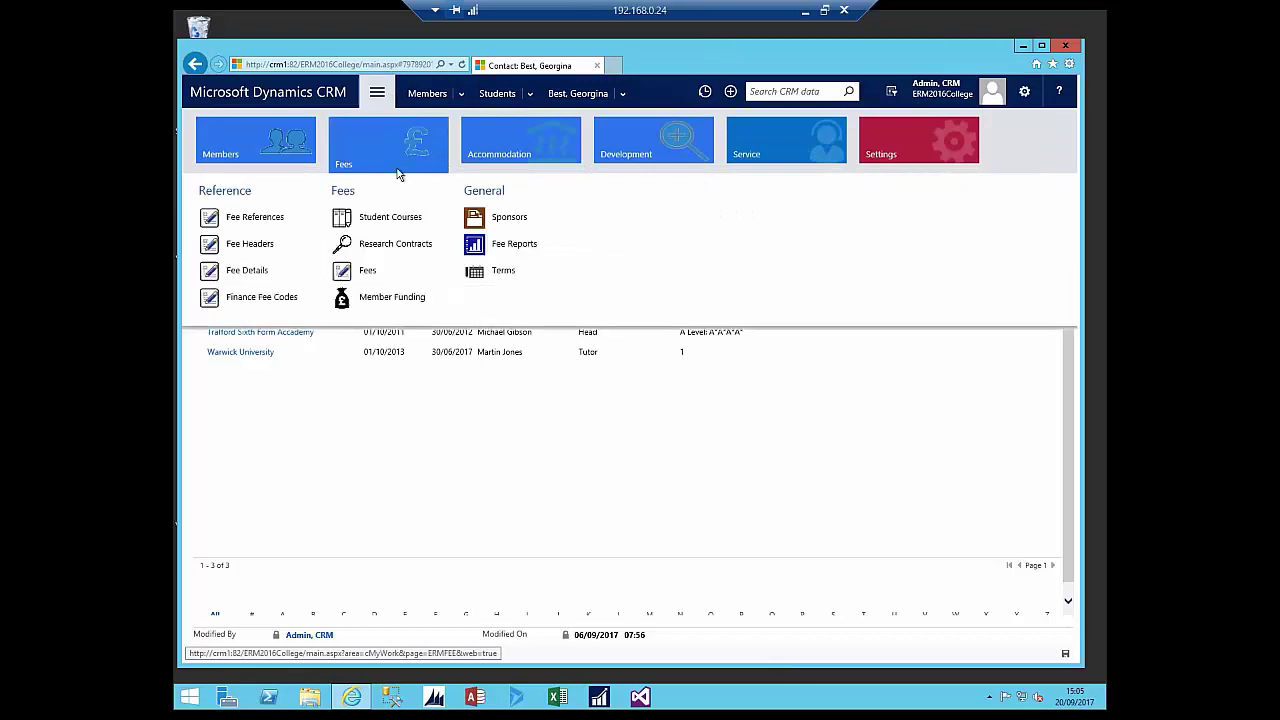
click(405, 220)
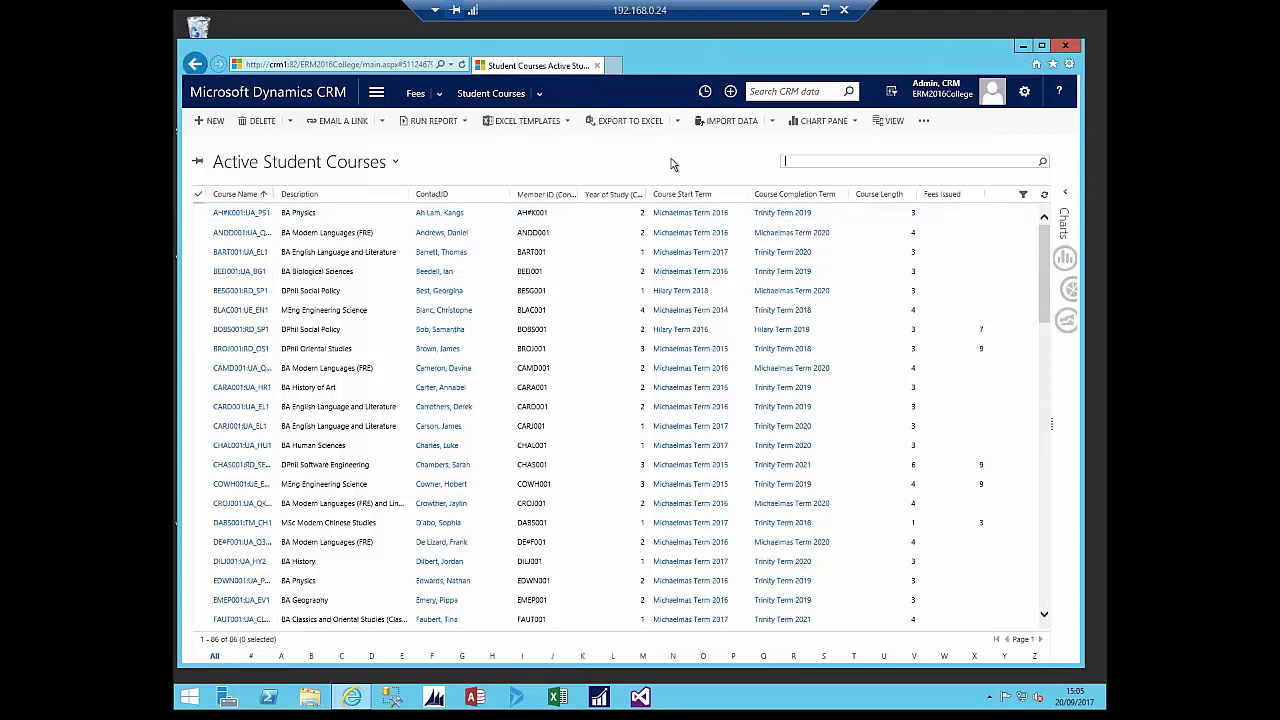
- Examine the Excel export options and the available Excel templates for the active student courses
click(678, 124)
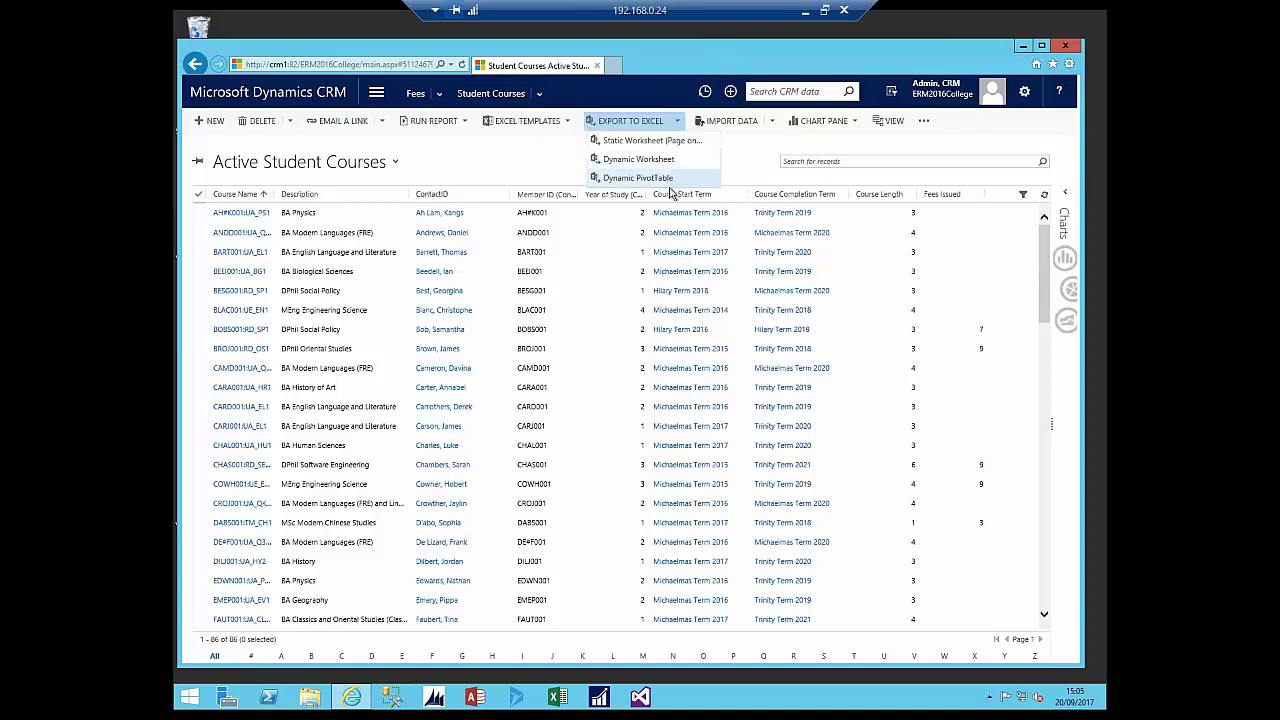
click(567, 124)
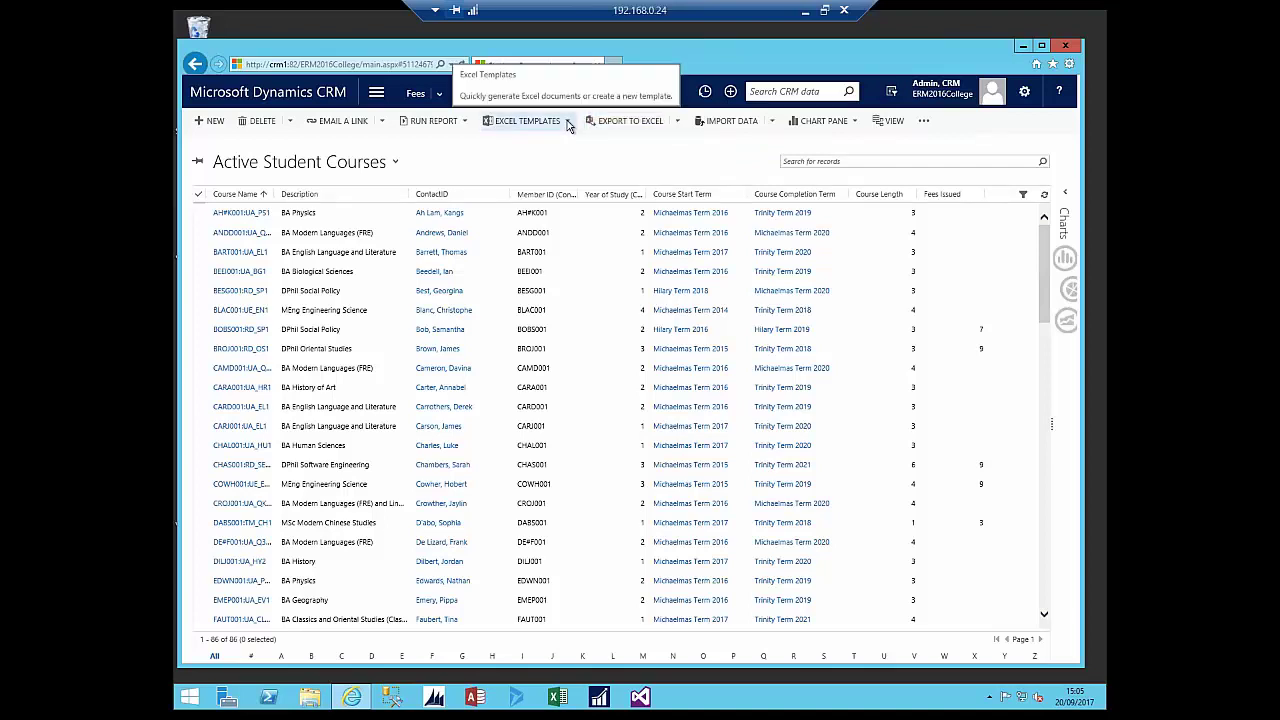
click(567, 124)
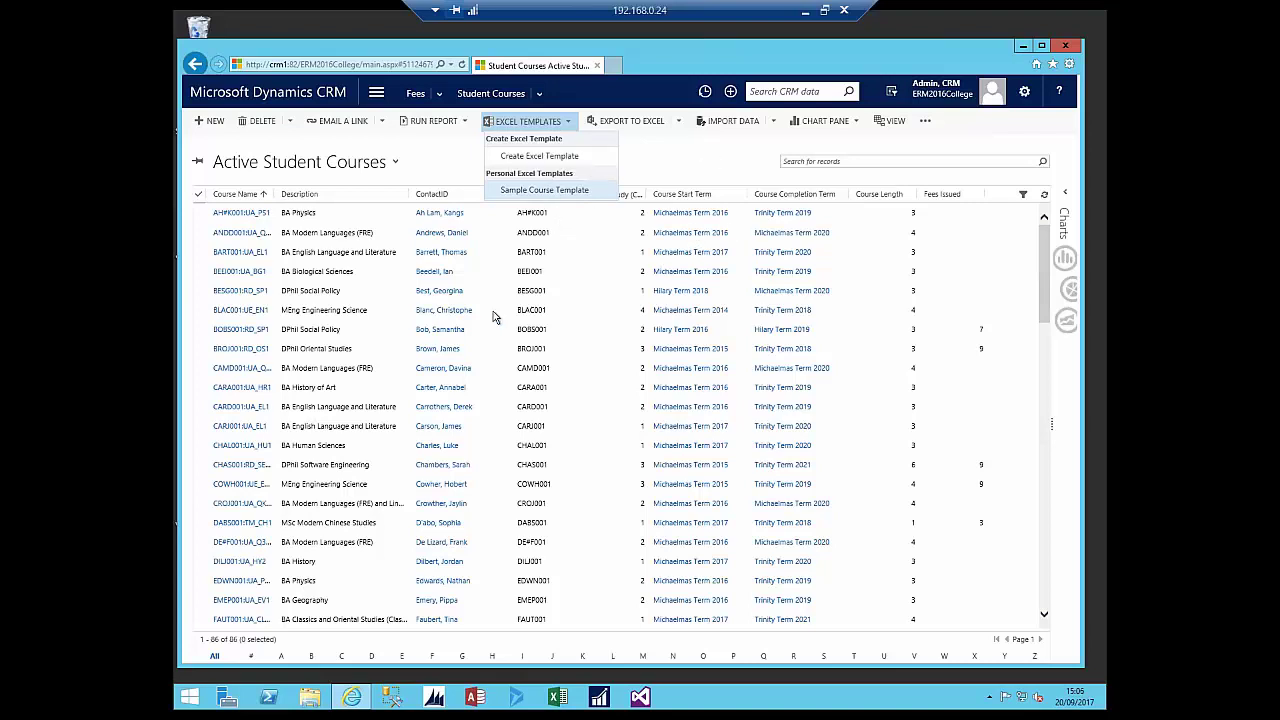
- Open the recent workbook Sample Course Template.xlsx in Excel, examine its course data and sort and filter options, and close it
right_click(557, 697)
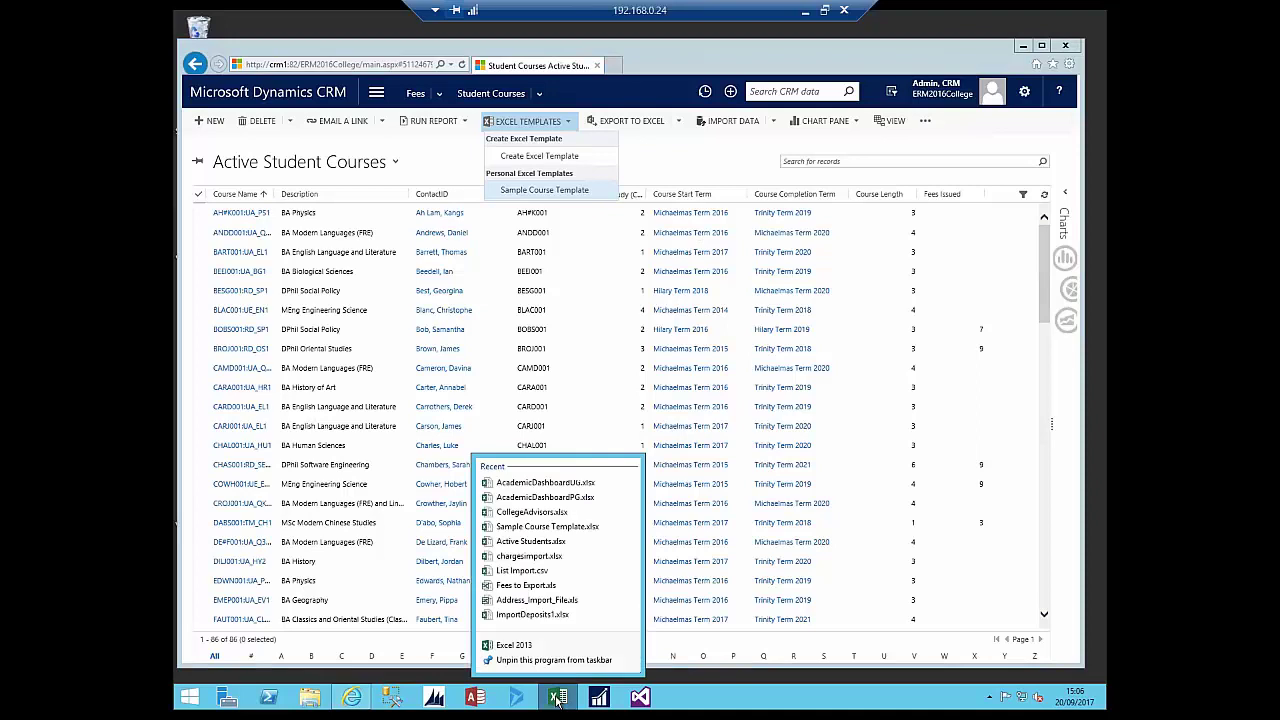
click(548, 526)
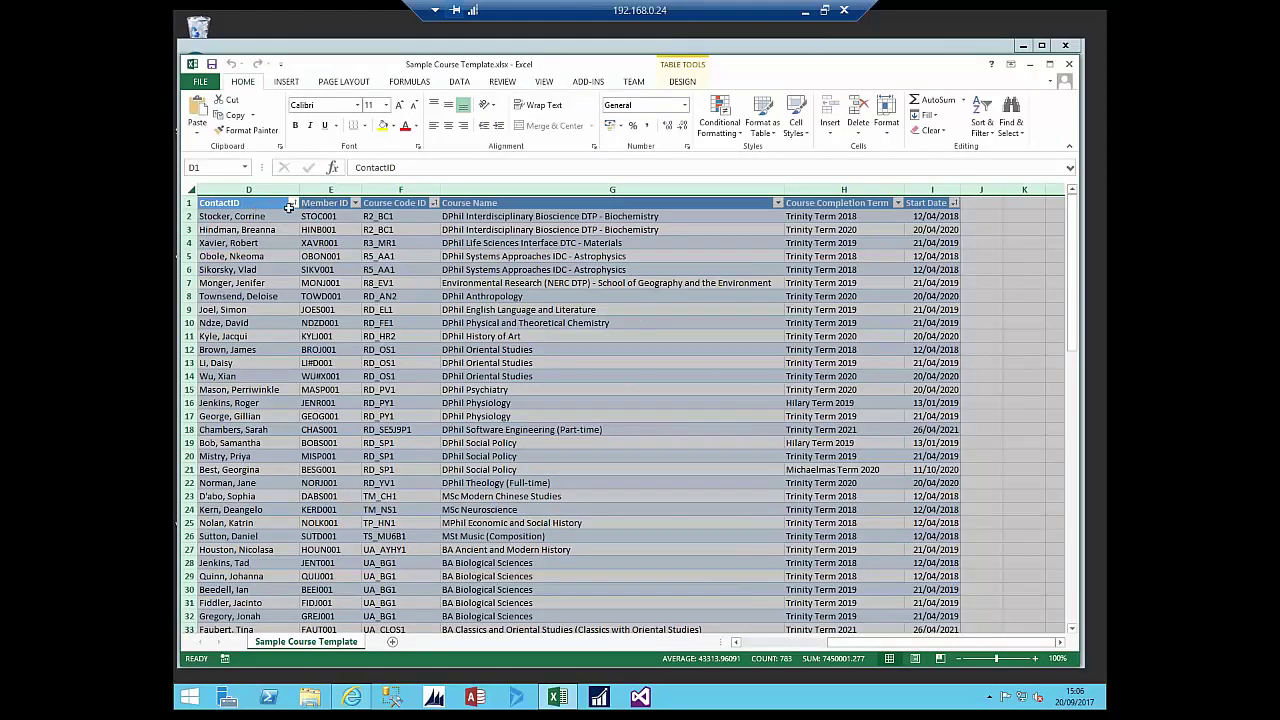
click(985, 120)
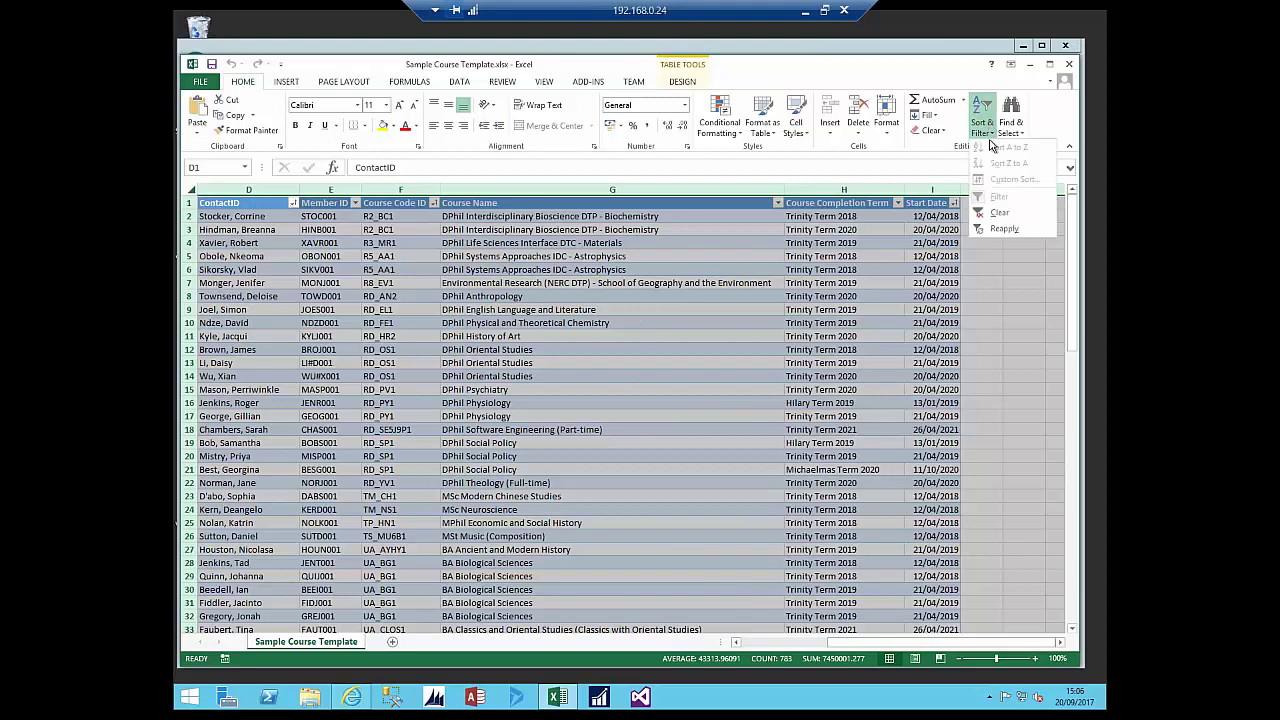
click(985, 122)
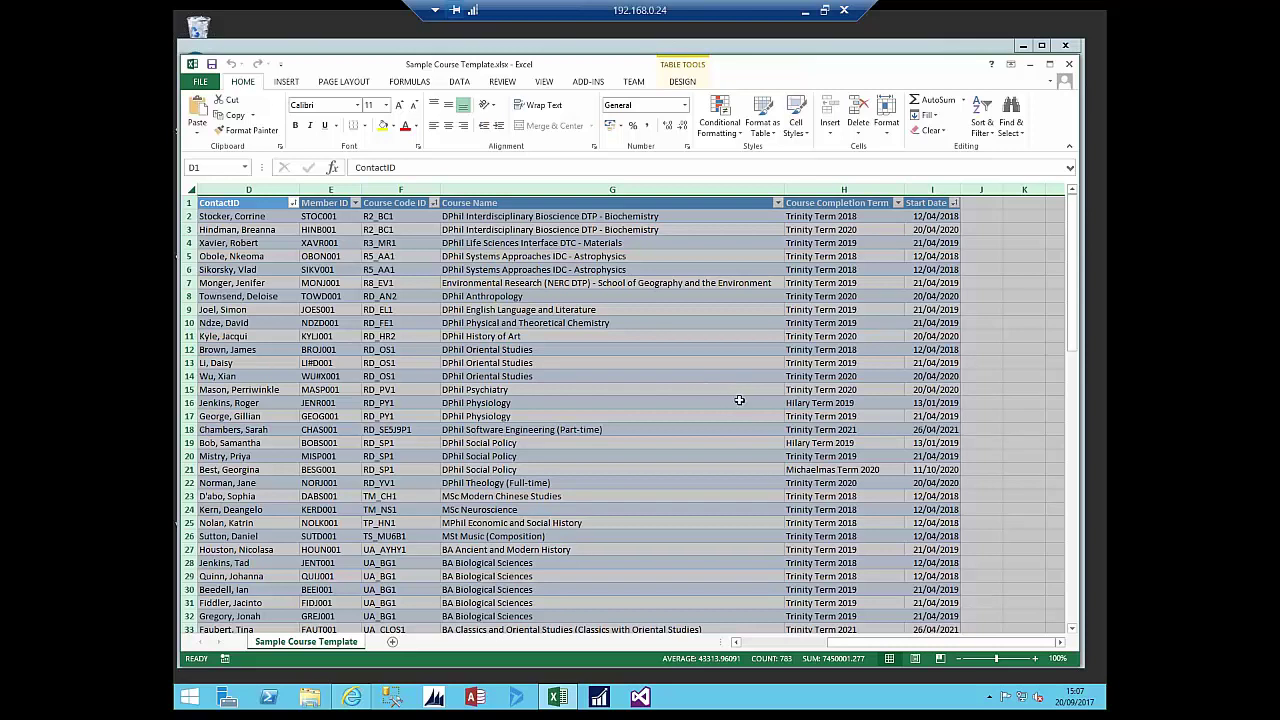
click(1069, 65)
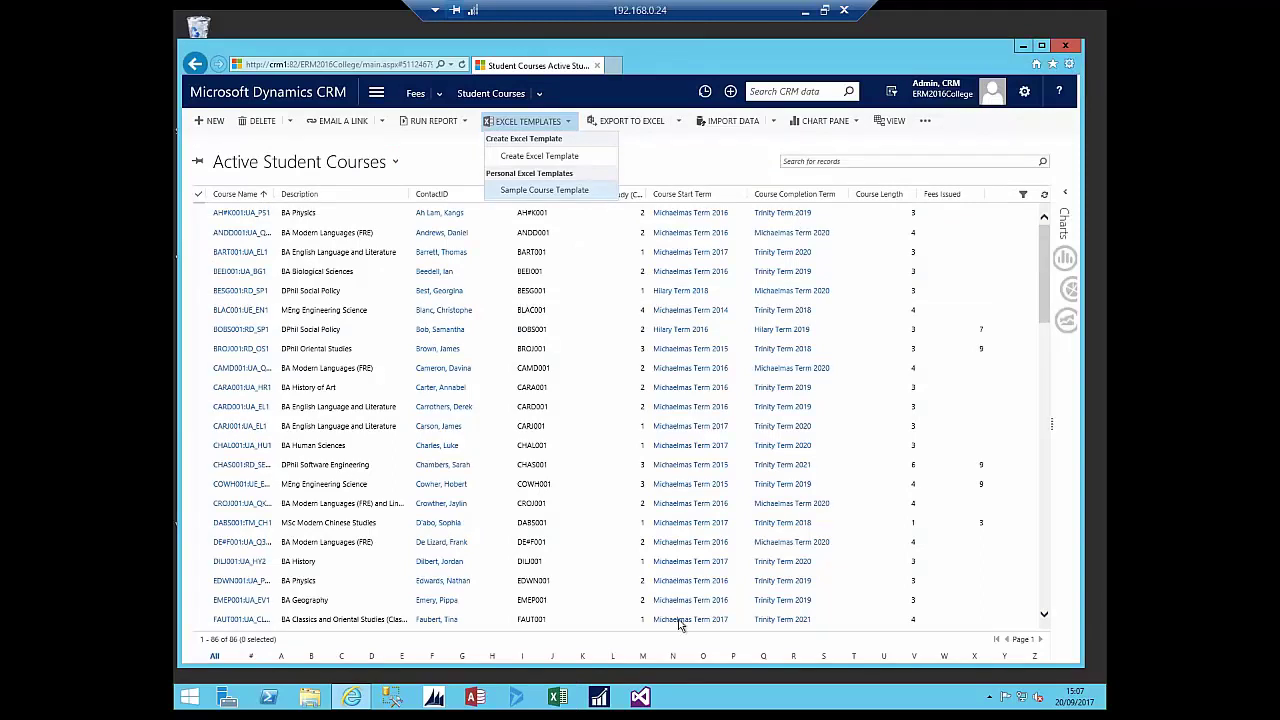
- Open AcademicDashboardPG.xlsx in Excel and show the detail behind the MT2017 Suspension bar of the Student Status Logs chart
right_click(561, 704)
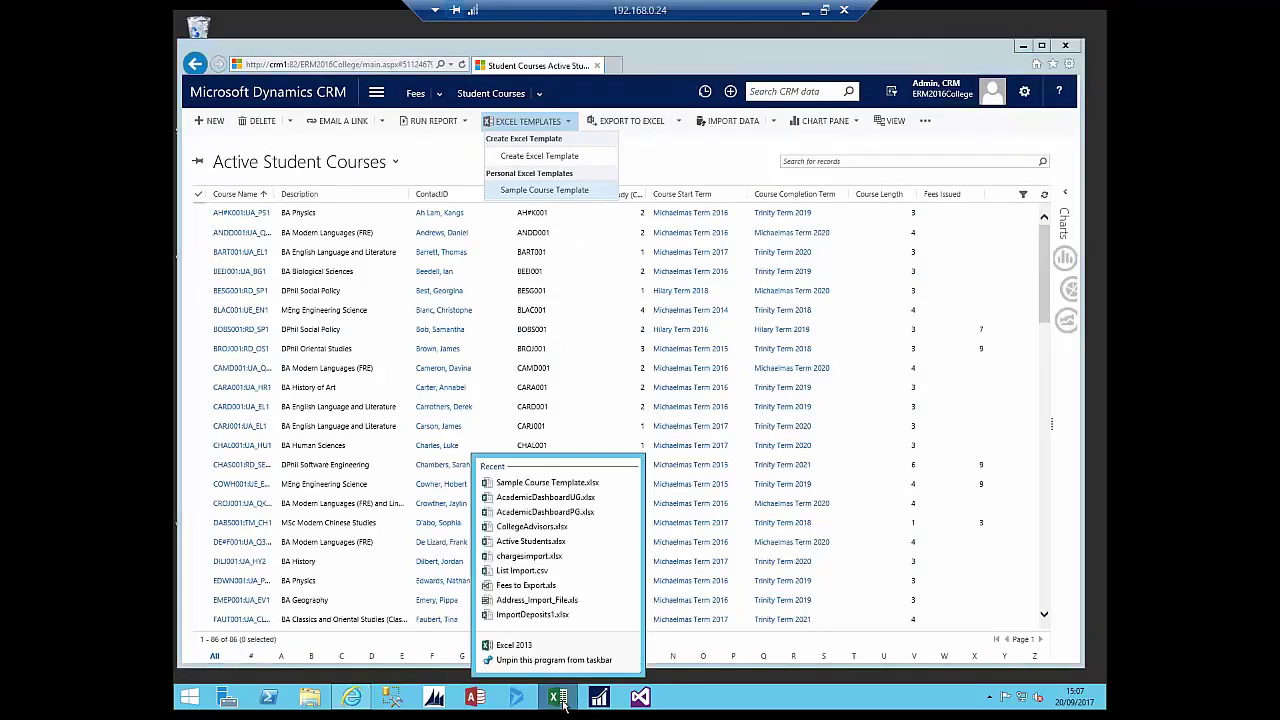
click(546, 512)
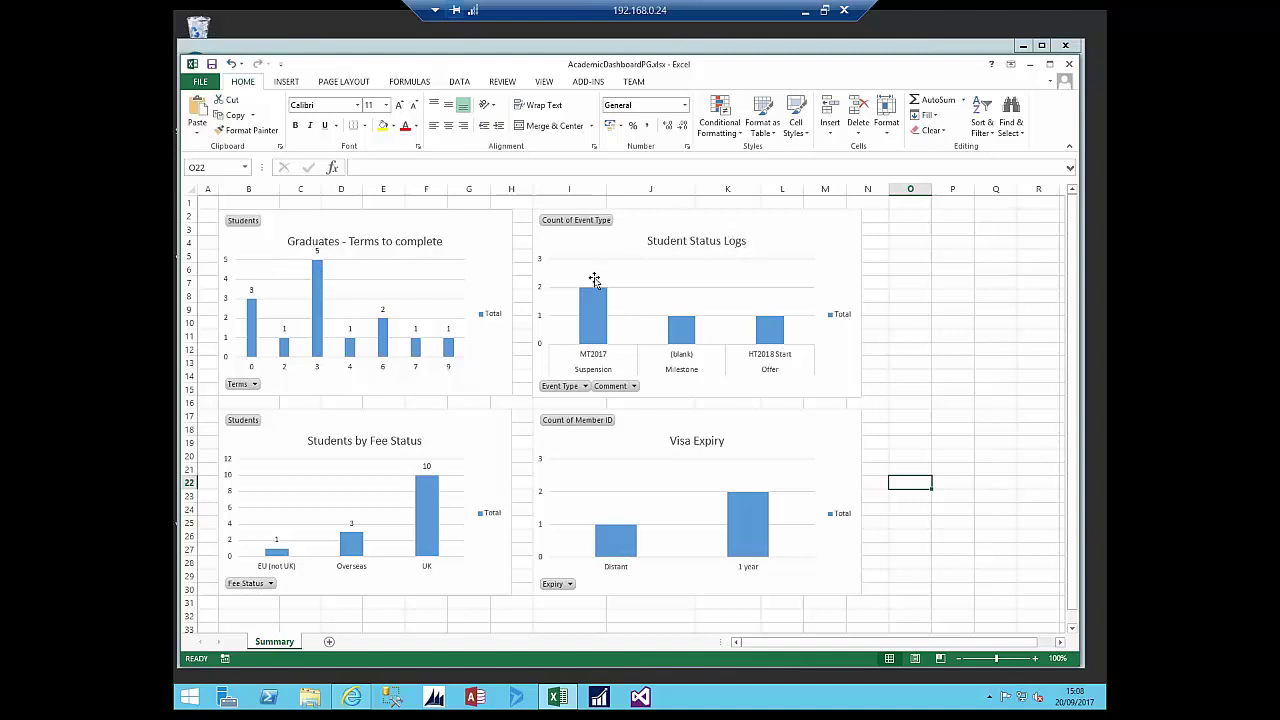
click(595, 322)
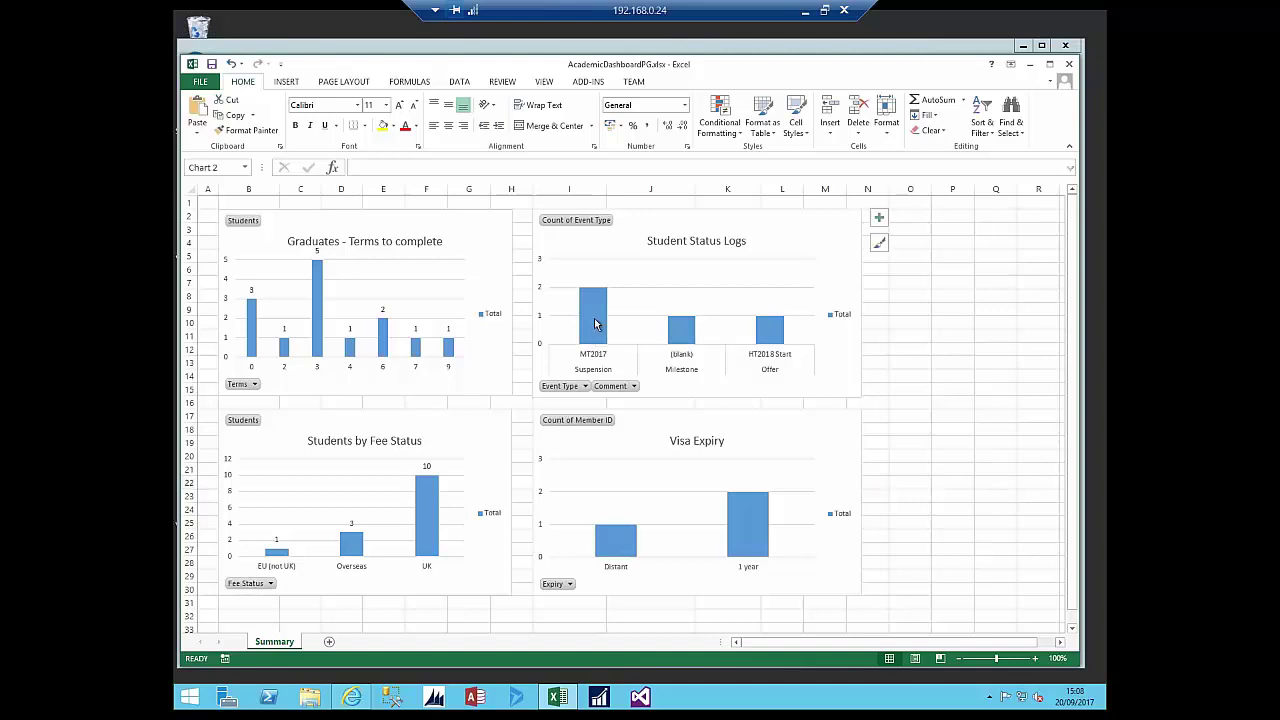
click(595, 325)
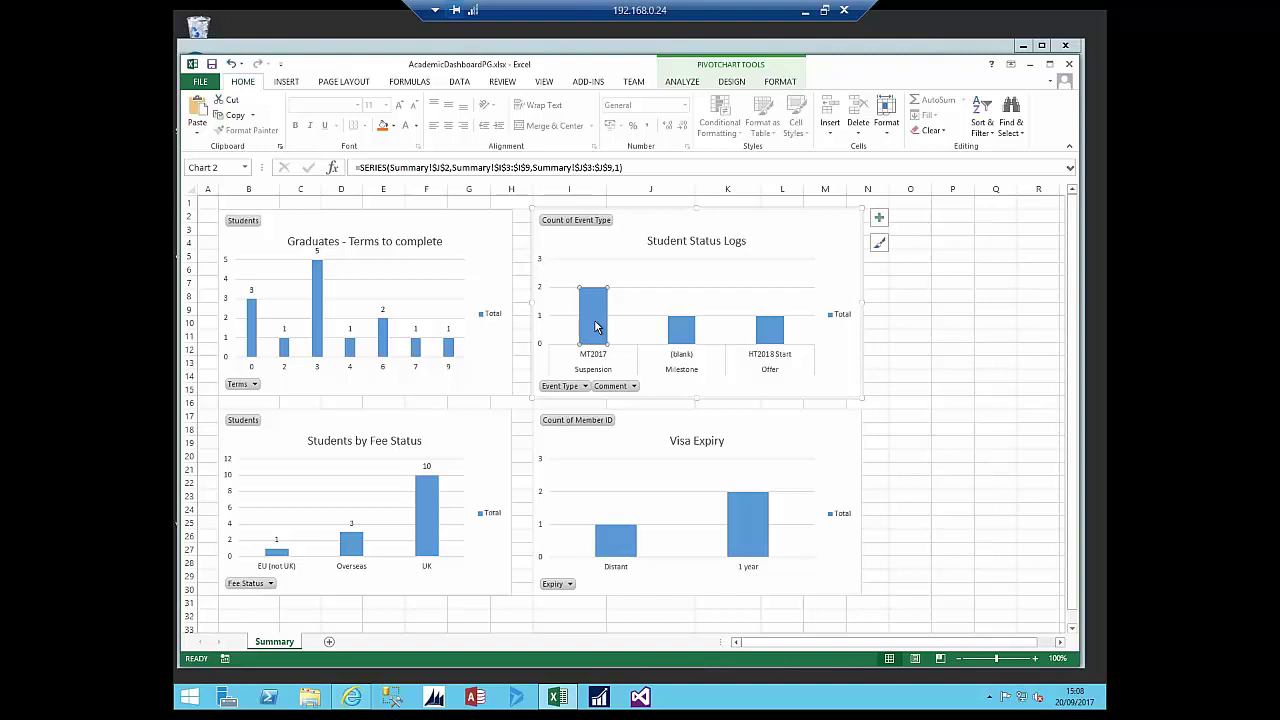
right_click(595, 321)
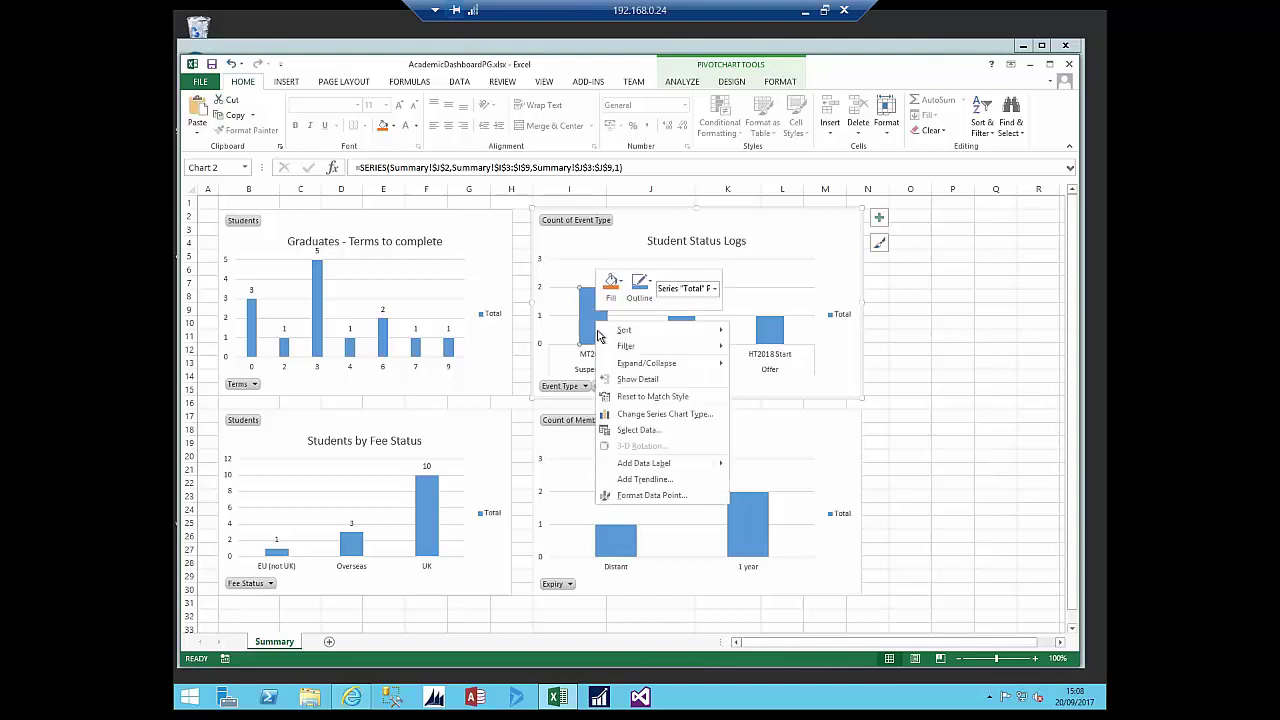
click(638, 381)
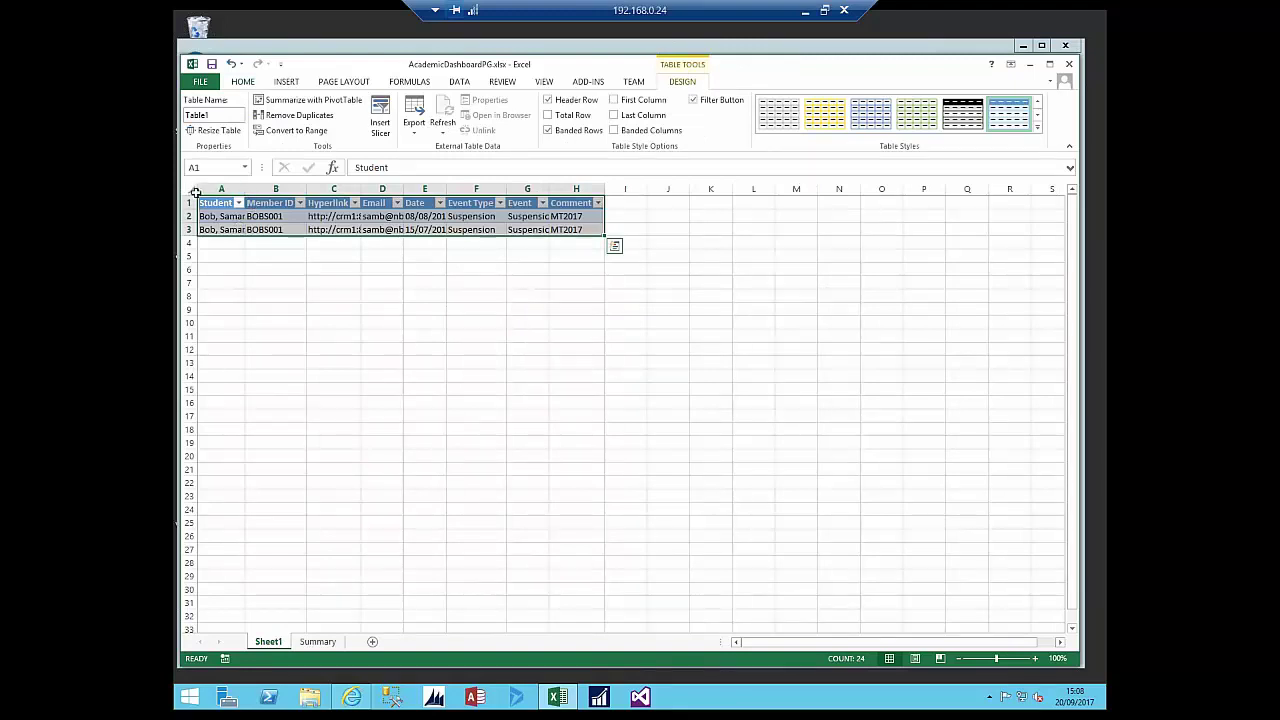
- Auto-fit all columns of the suspension detail sheet and examine the event data across its full width
click(192, 190)
double_click(245, 188)
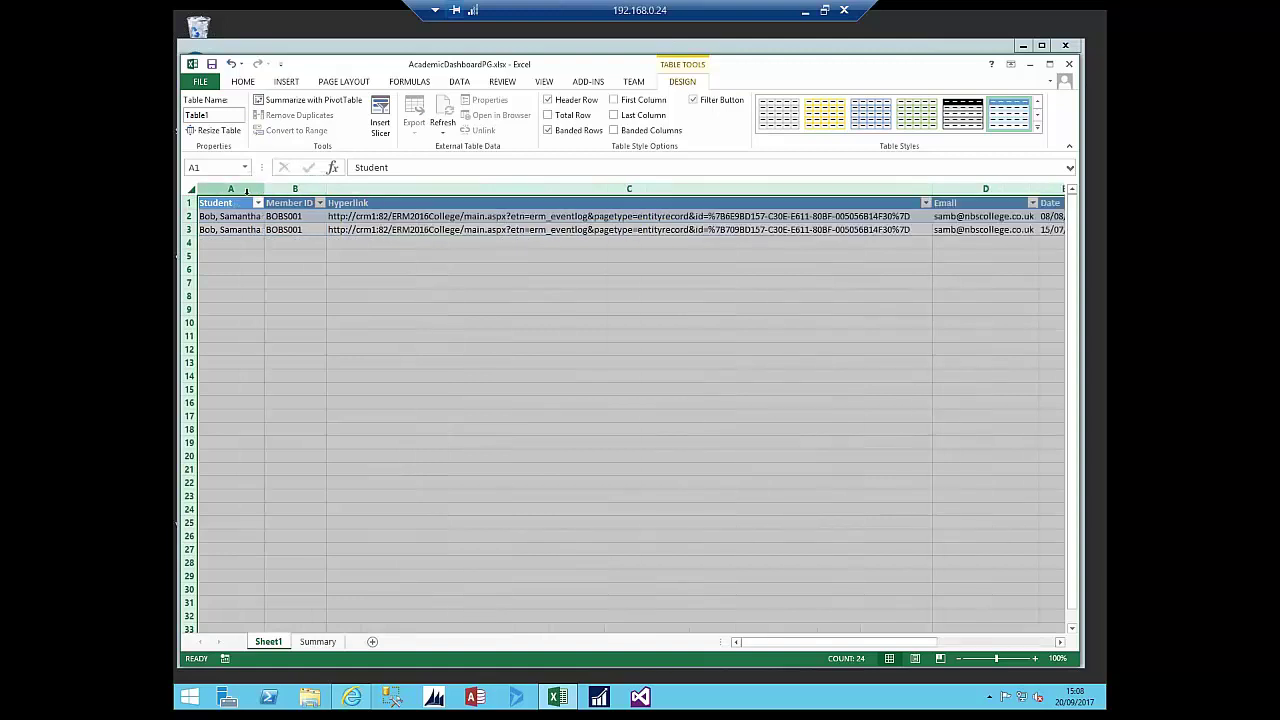
click(1008, 643)
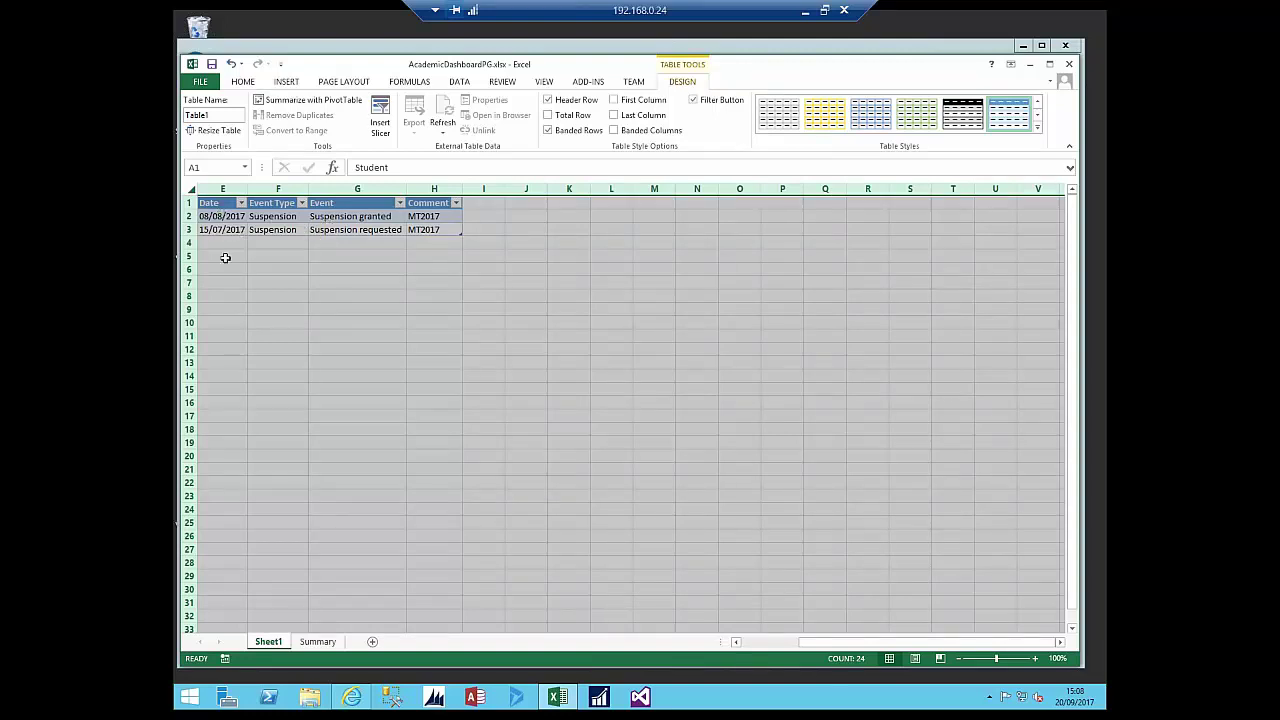
click(766, 643)
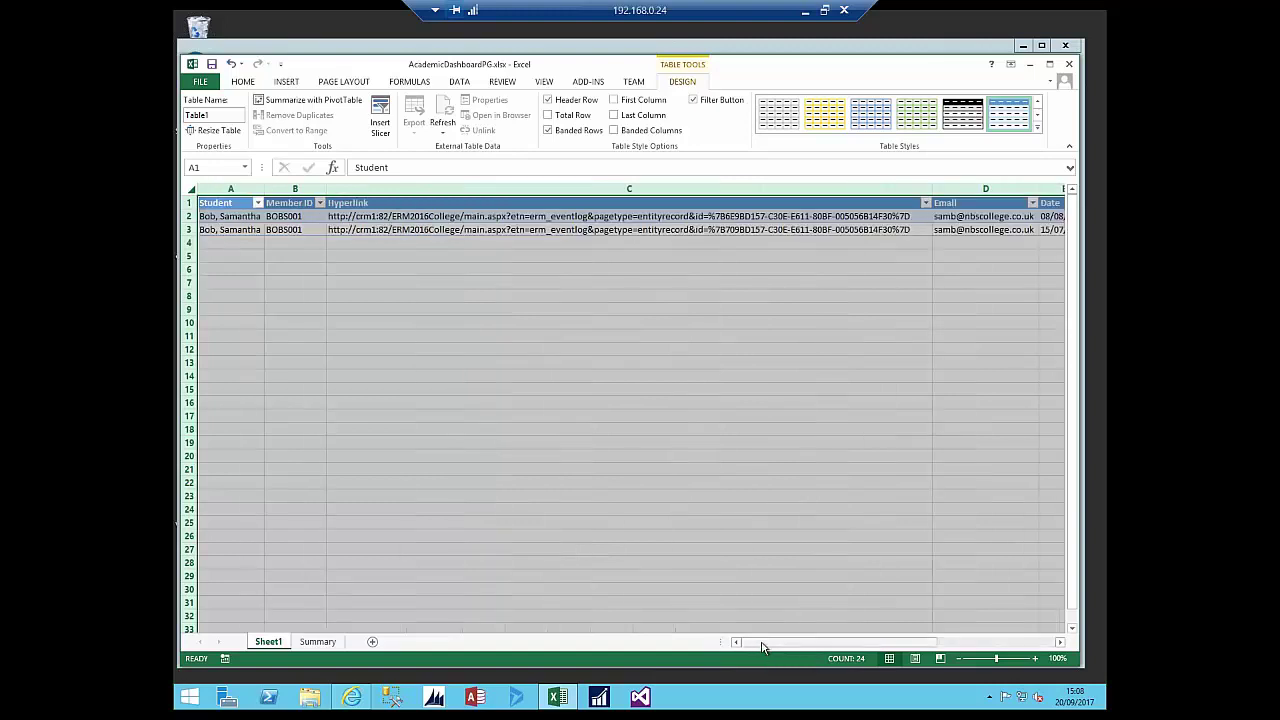
- Make the first suspension row's URL a live hyperlink, follow it to the CRM event log record, and close that record
click(563, 217)
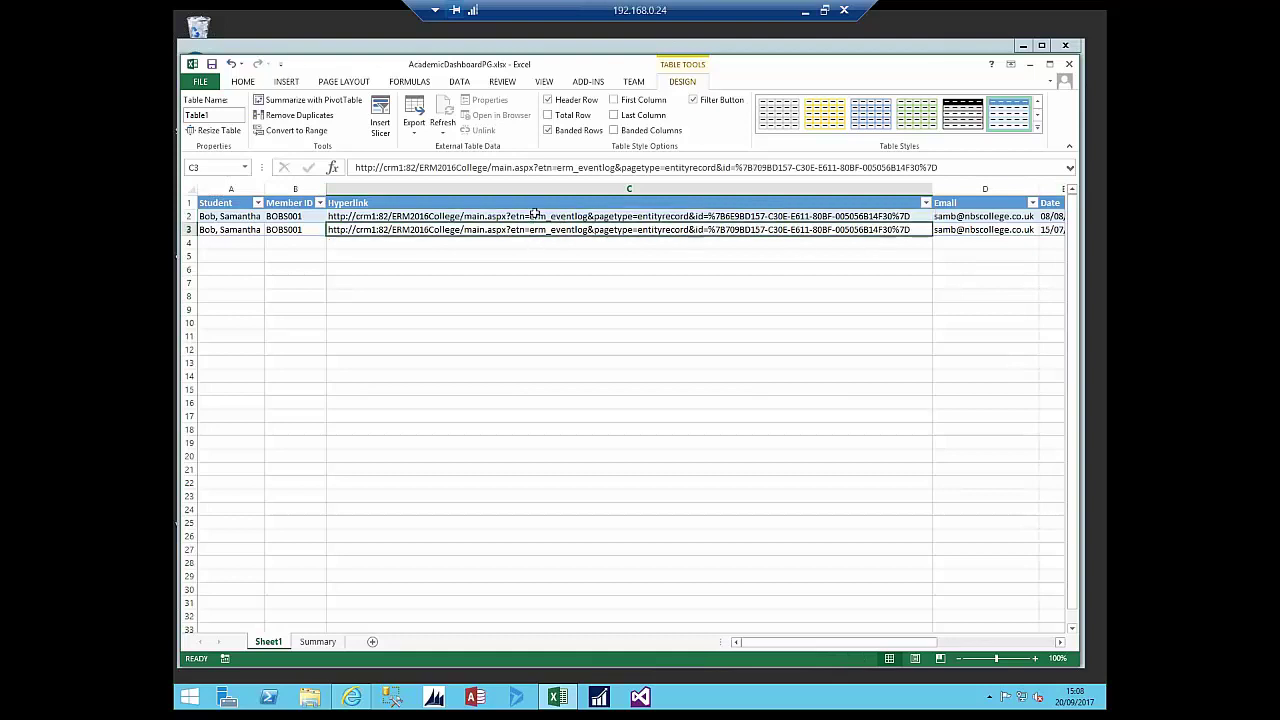
double_click(530, 216)
key(Return)
key(Up)
click(566, 216)
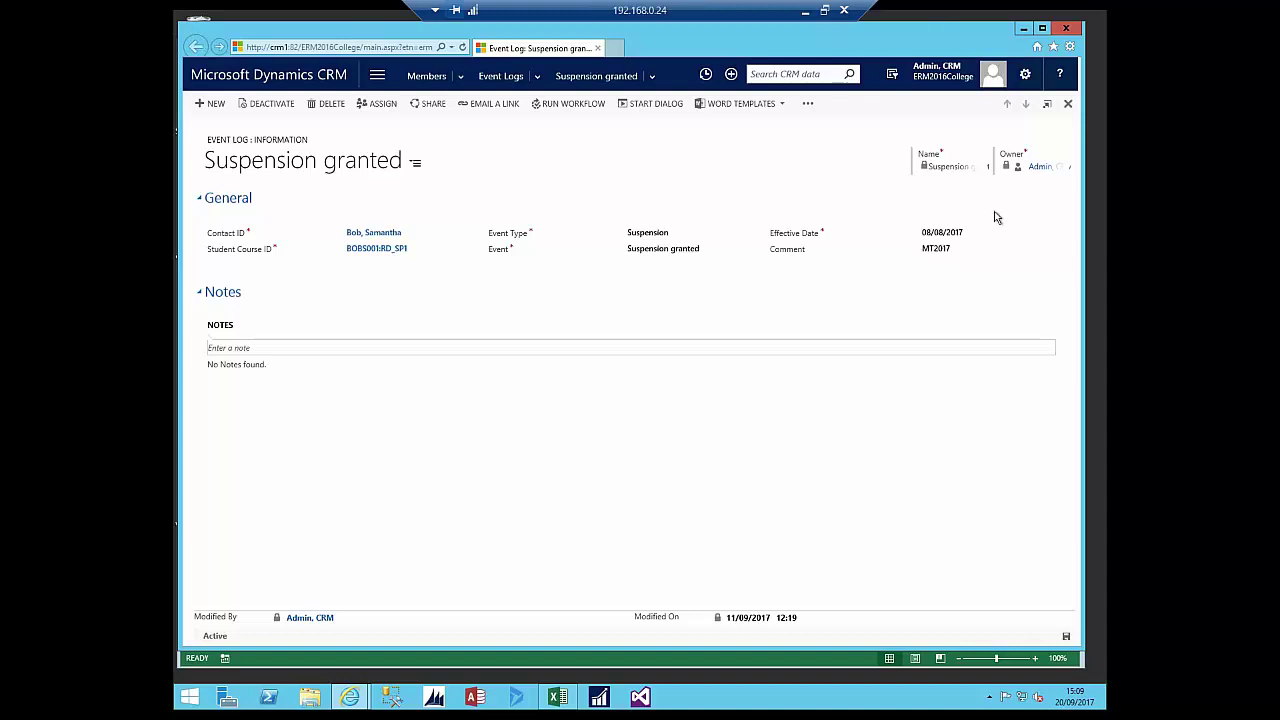
click(1066, 28)
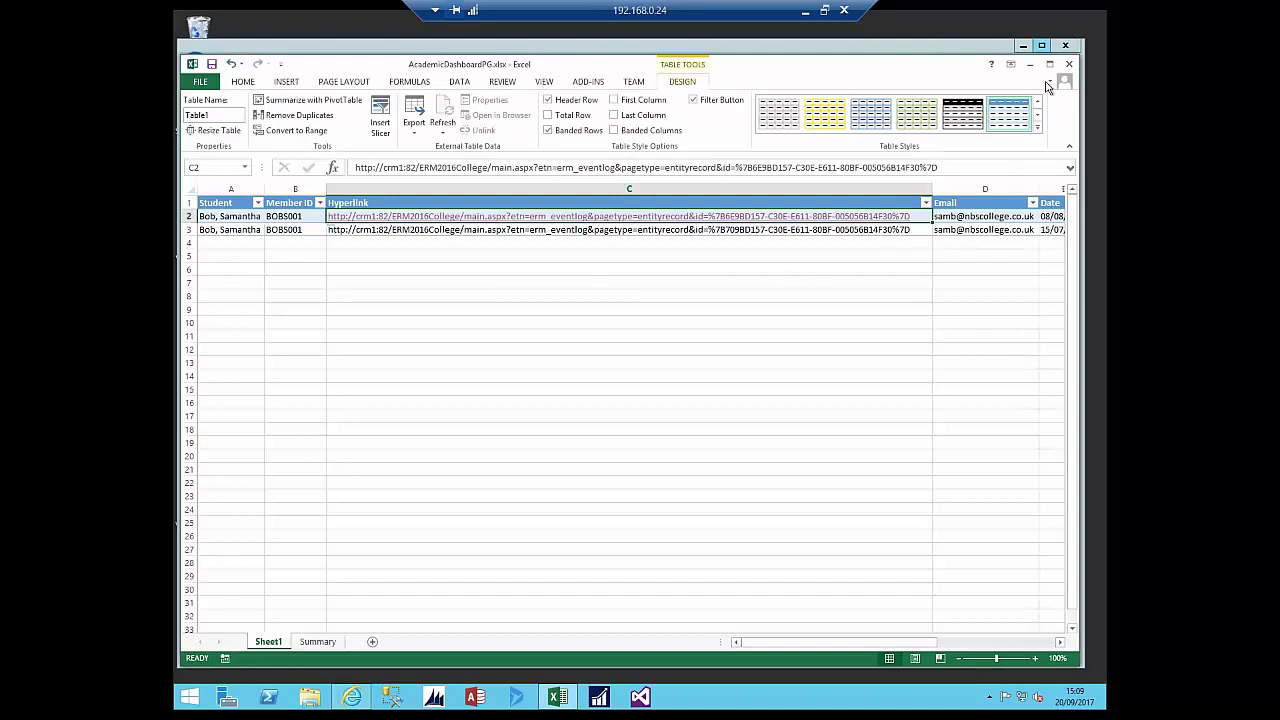
- Return to the Summary sheet and show the detail behind the UK bar of the Students by Fee Status chart
click(318, 642)
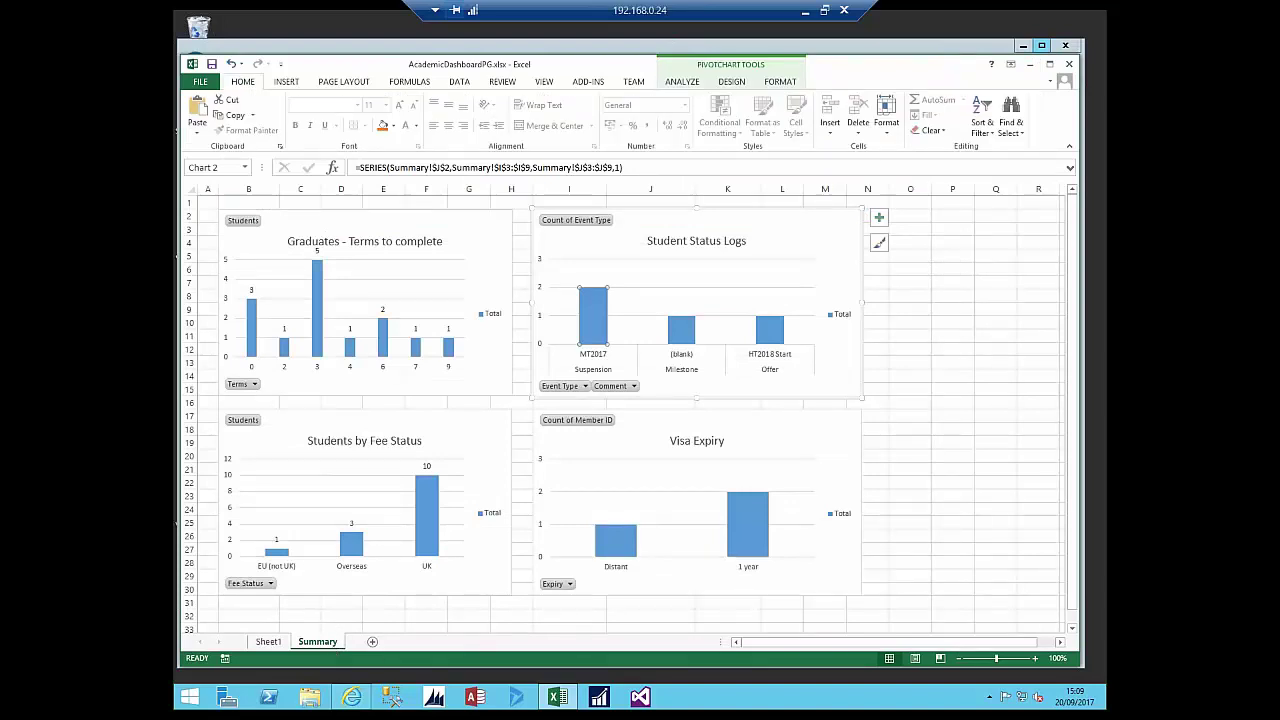
click(430, 527)
click(430, 527)
right_click(430, 527)
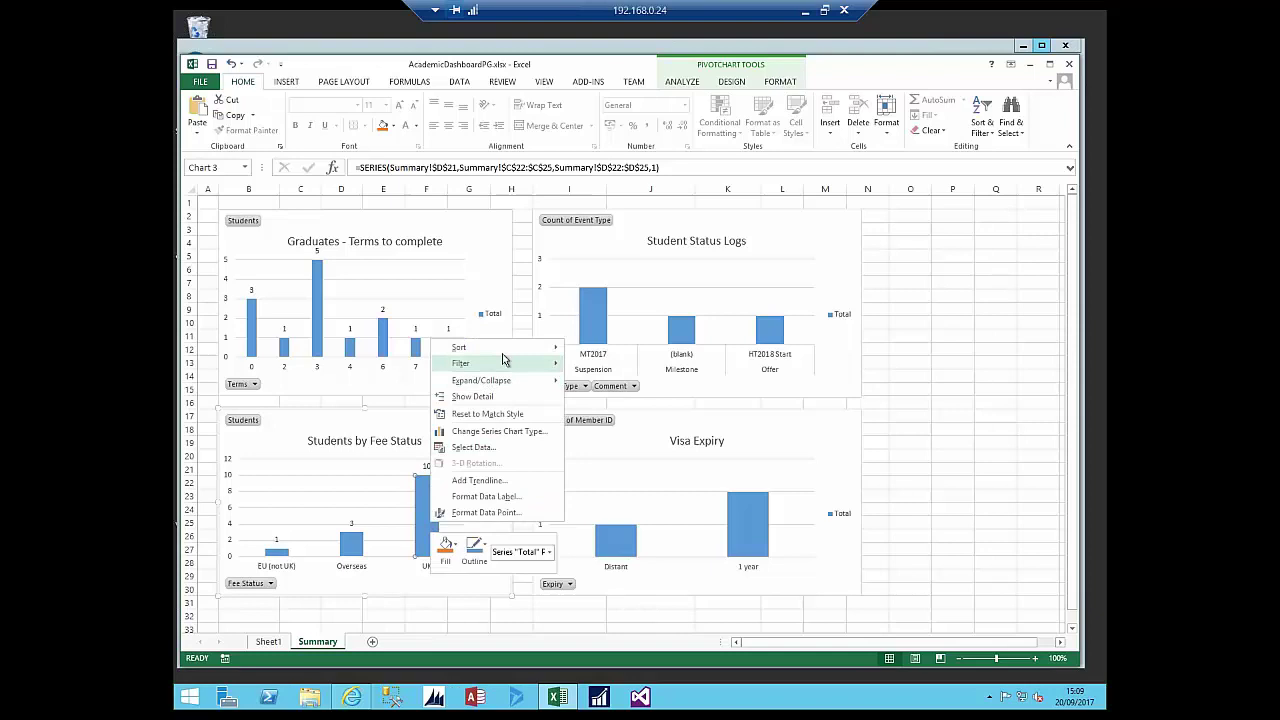
click(501, 399)
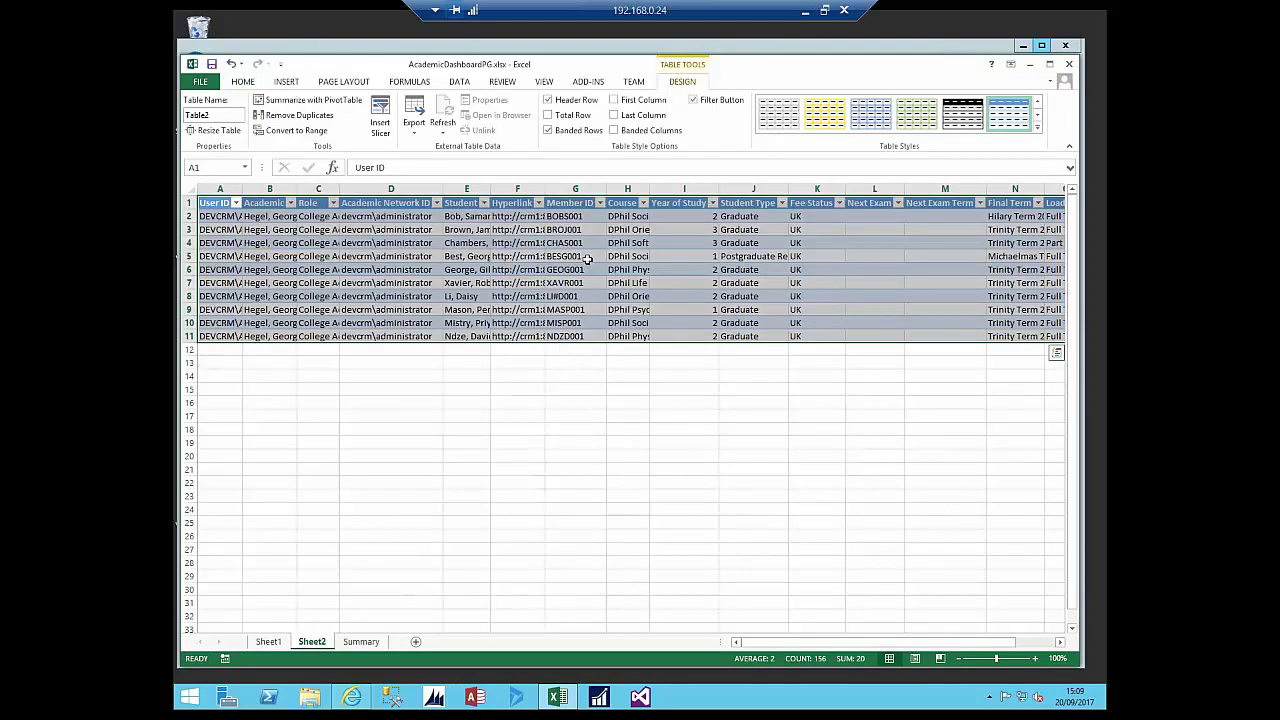
- Make the postgraduate research student's URL in row 5 a live hyperlink and follow it to their CRM contact record
click(489, 256)
click(495, 256)
double_click(518, 256)
key(Return)
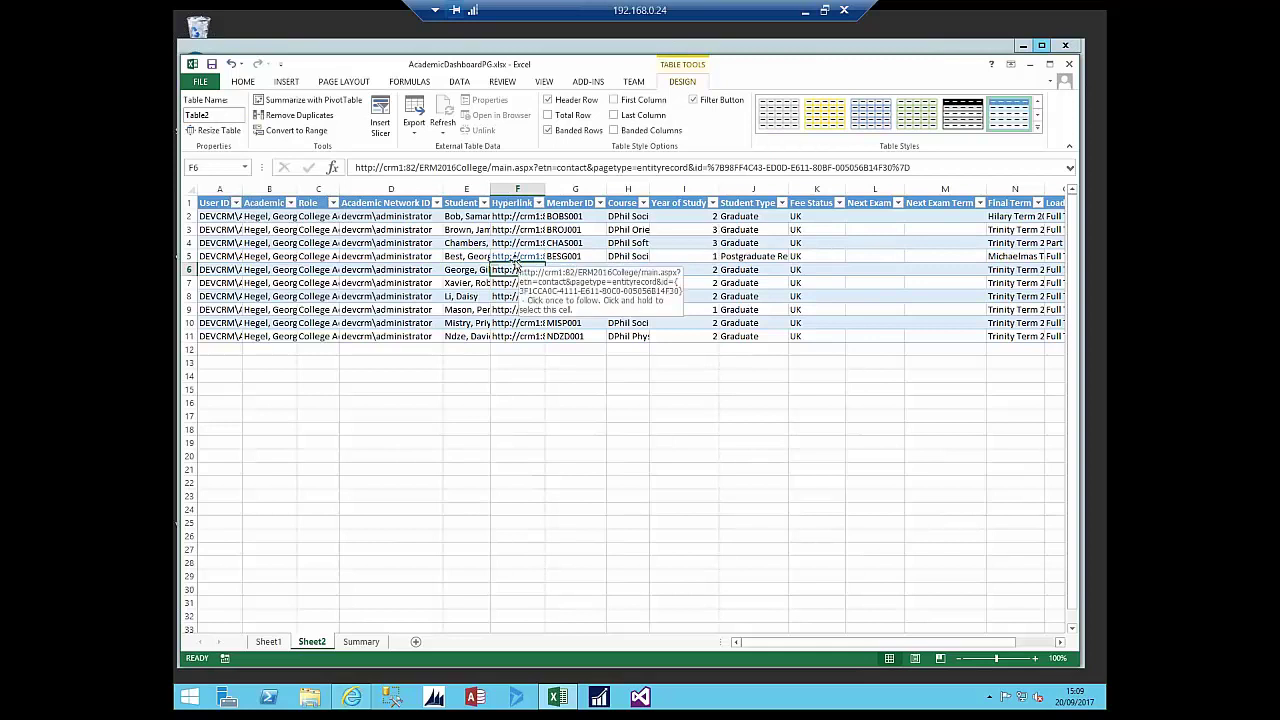
click(514, 259)
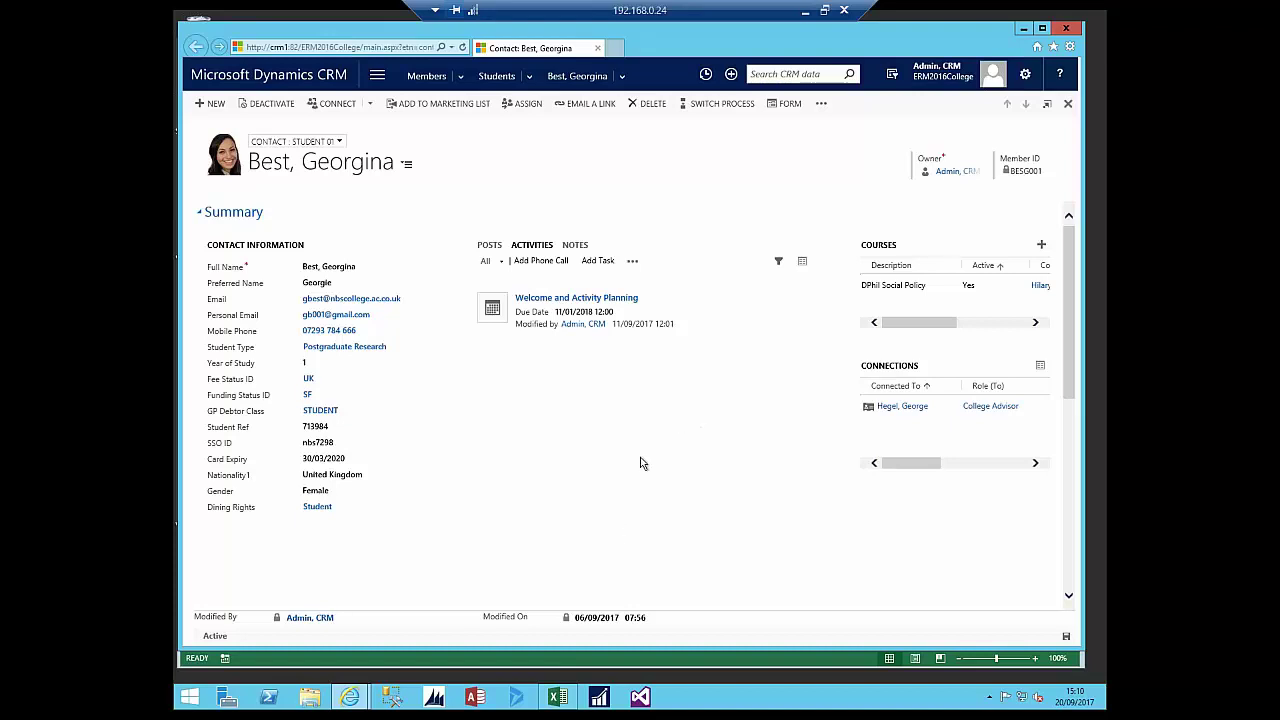
- Switch back to Excel and close AcademicDashboardPG.xlsx without saving the changes
right_click(560, 696)
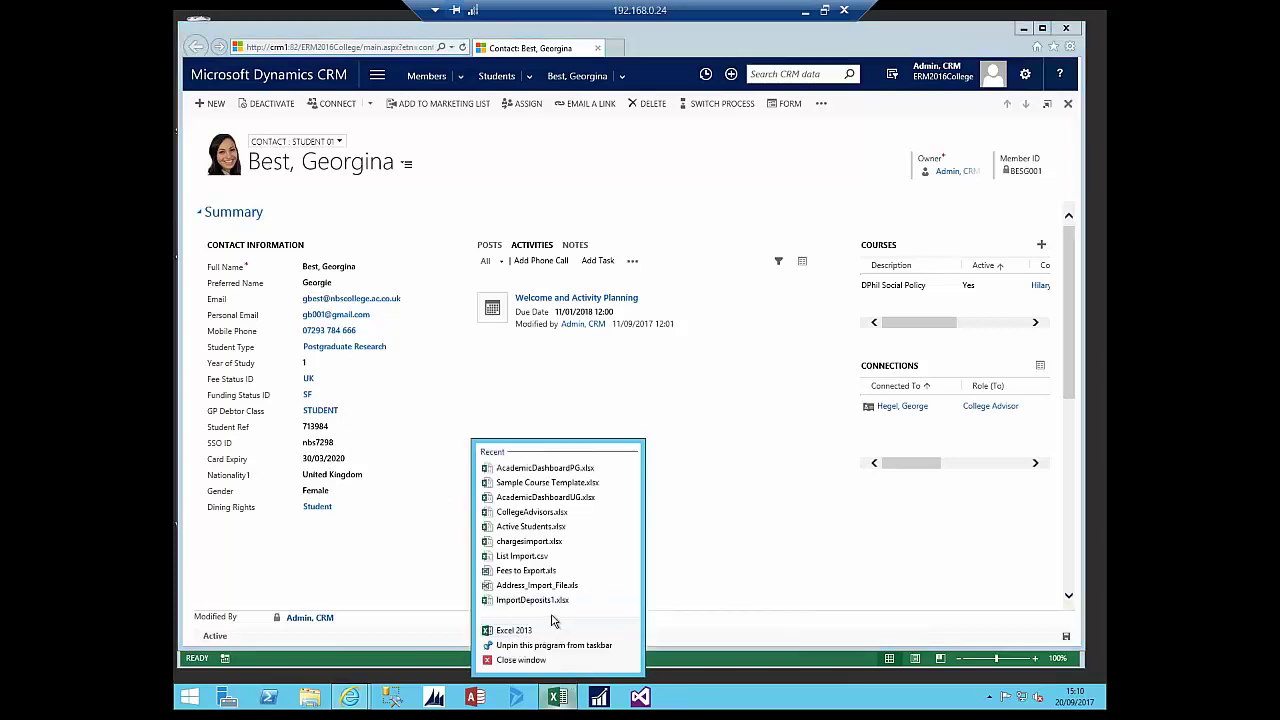
click(560, 697)
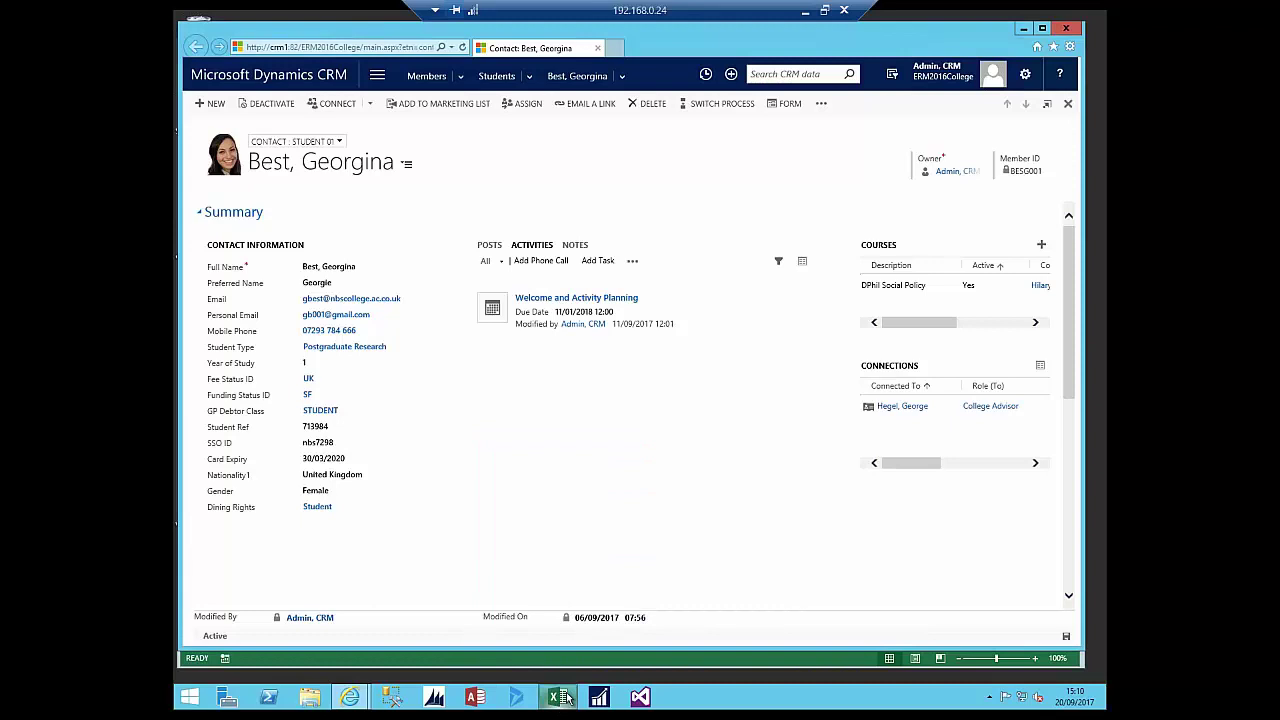
click(565, 697)
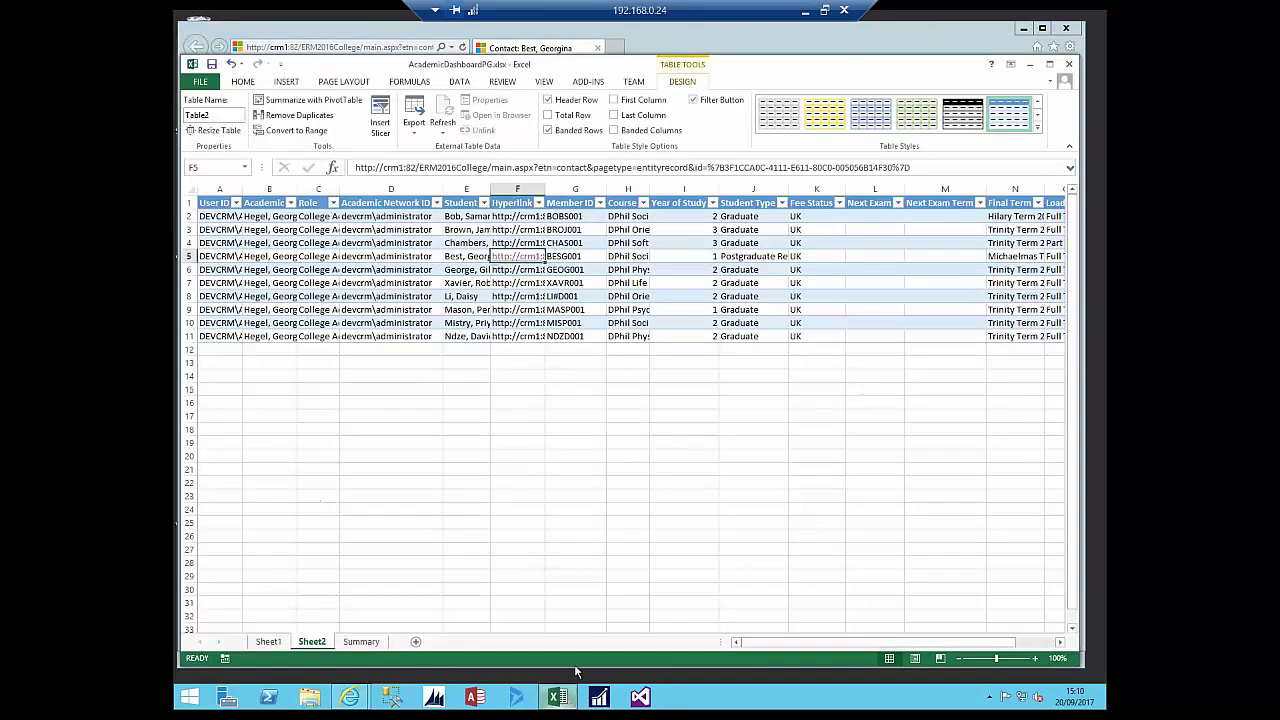
click(1071, 66)
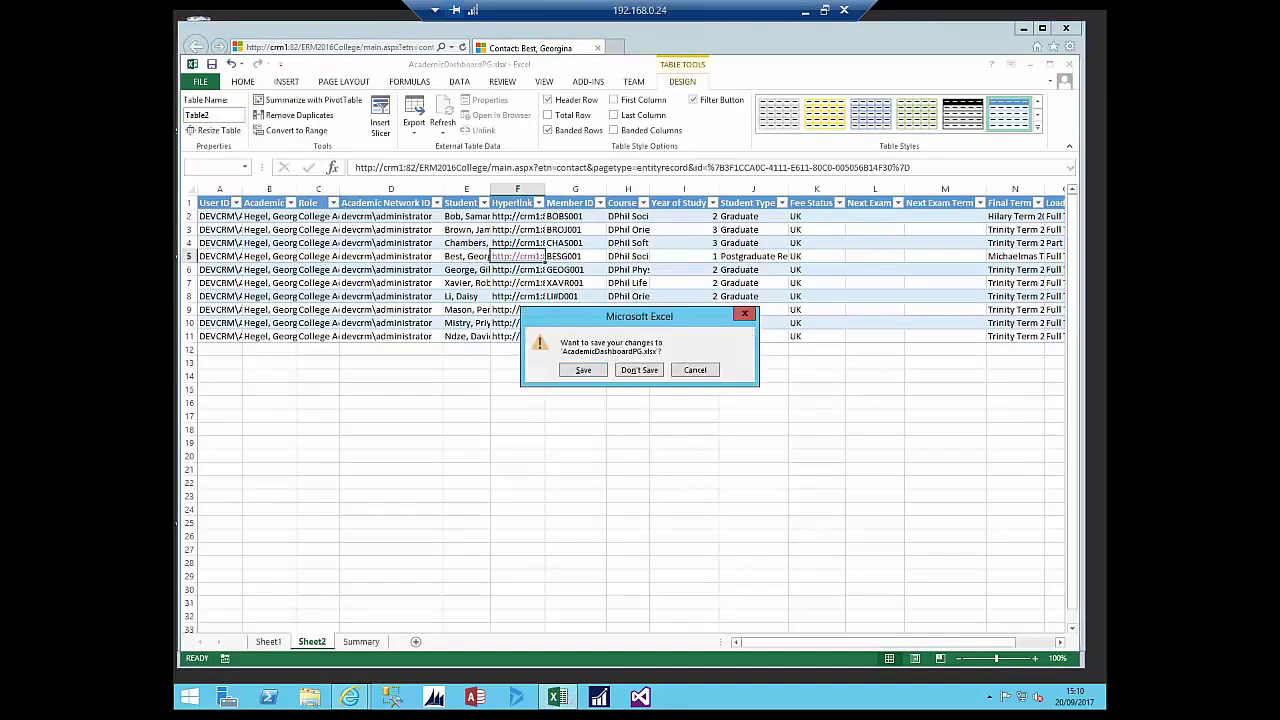
click(645, 373)
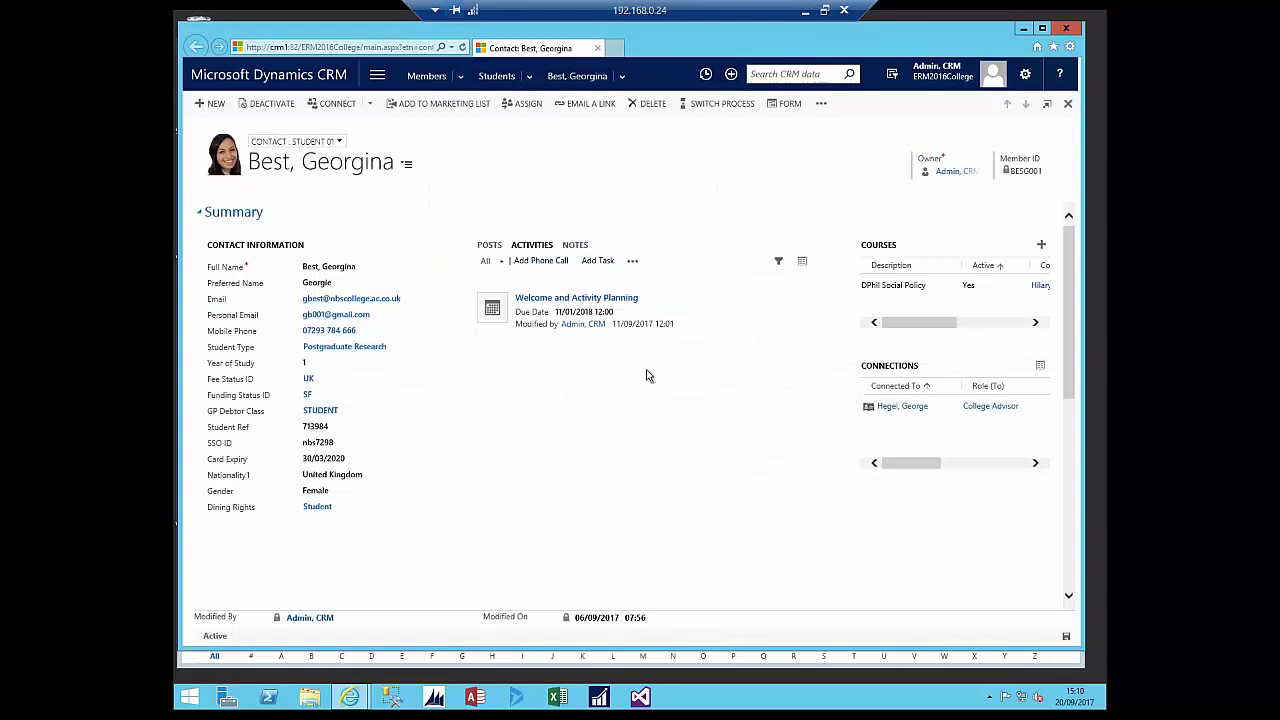
- Open the recent workbook AcademicDashboardUG.xlsx and show the detail behind the year 2 bar of the Students by Year of Study chart
right_click(558, 697)
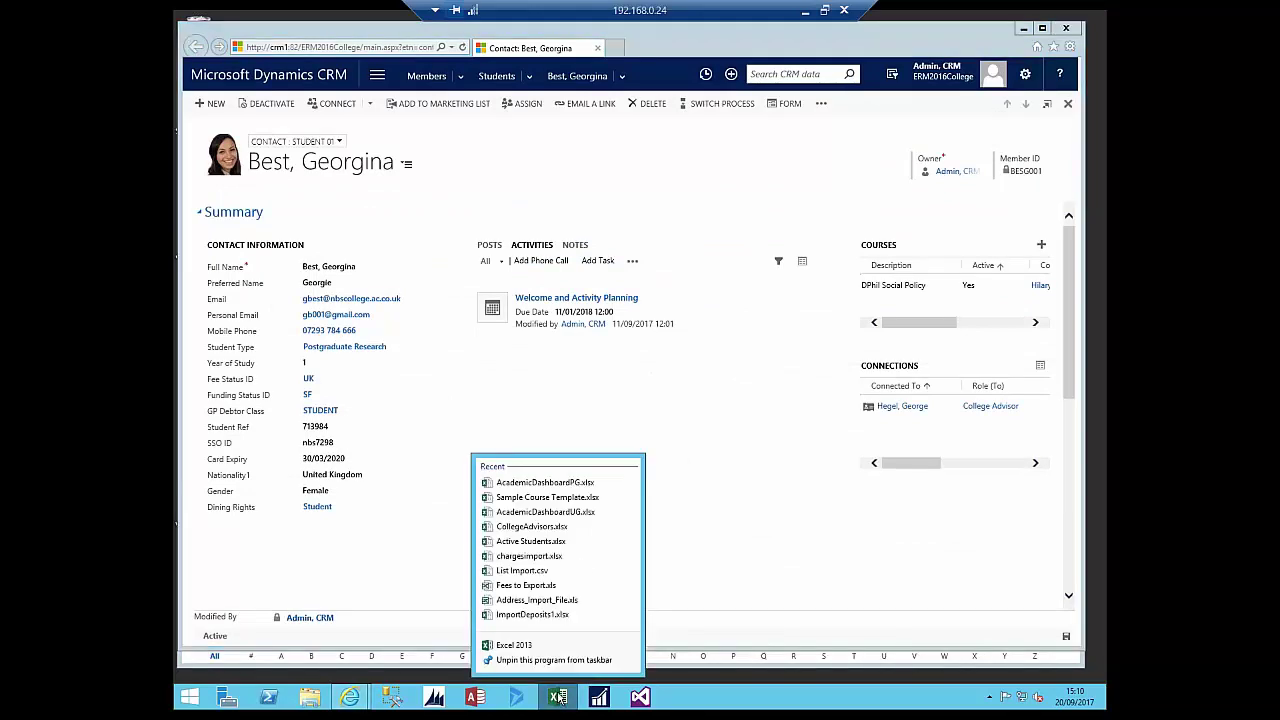
click(546, 511)
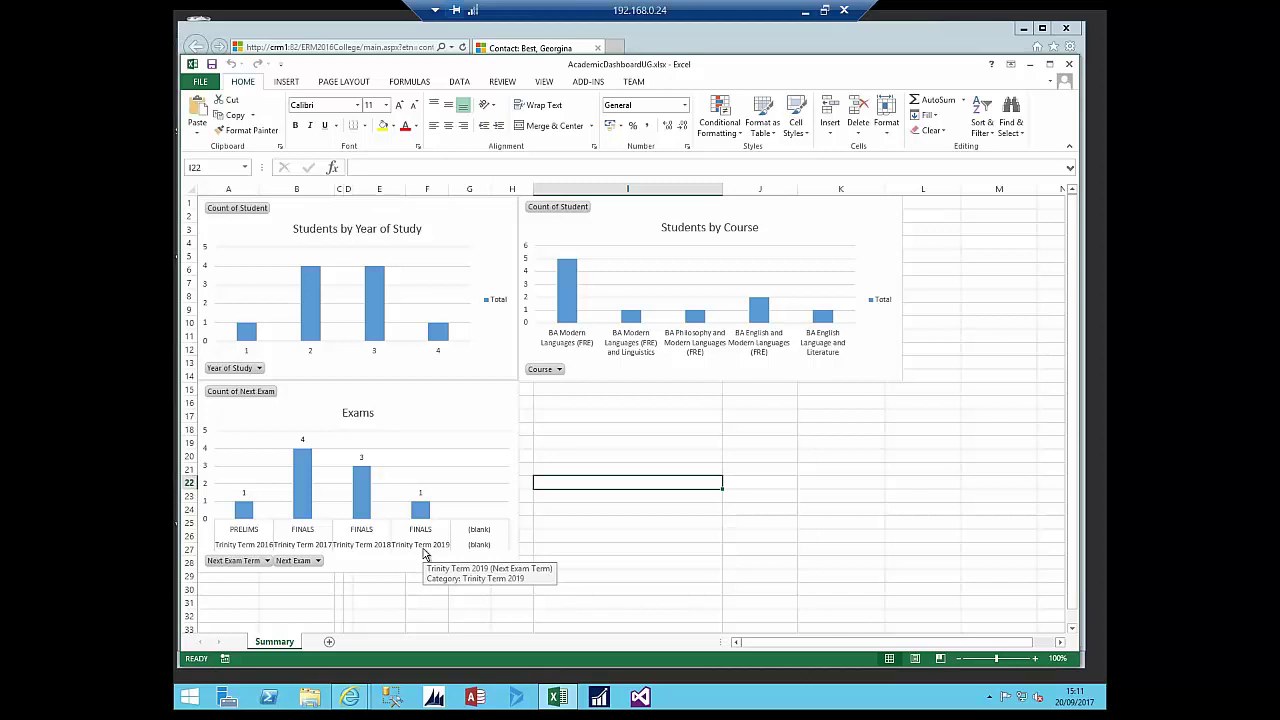
click(307, 300)
click(307, 300)
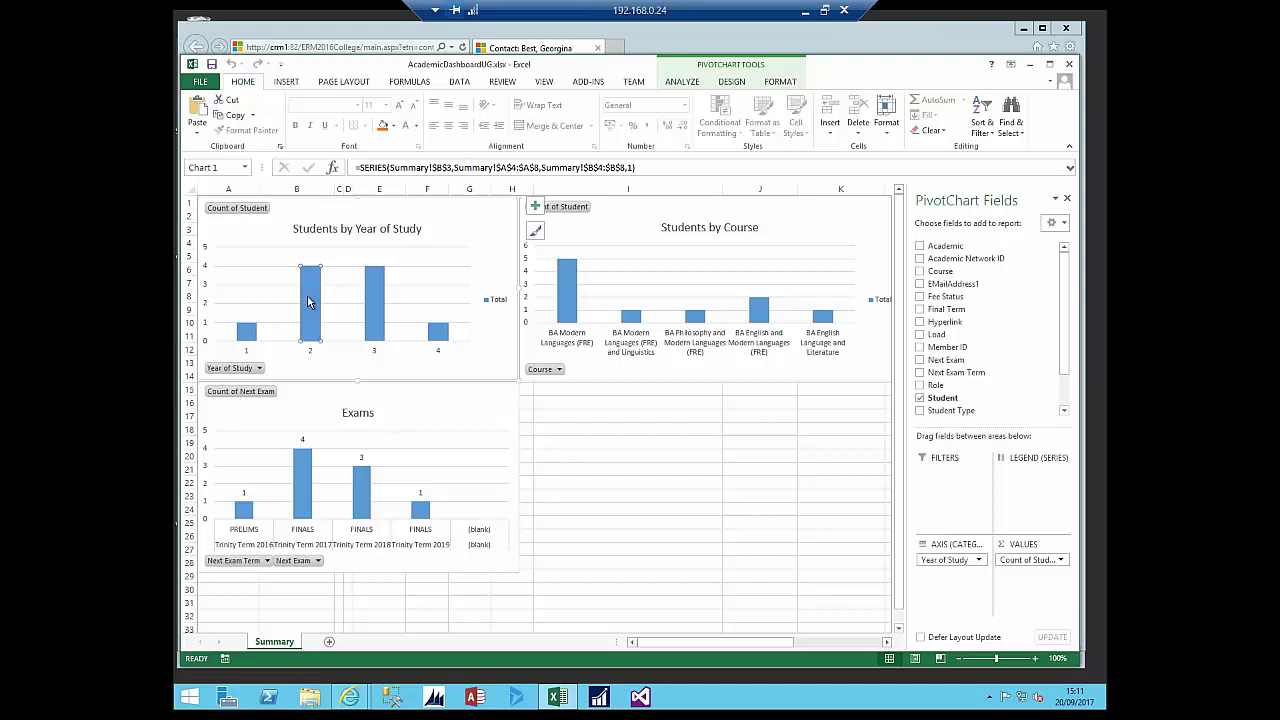
right_click(307, 294)
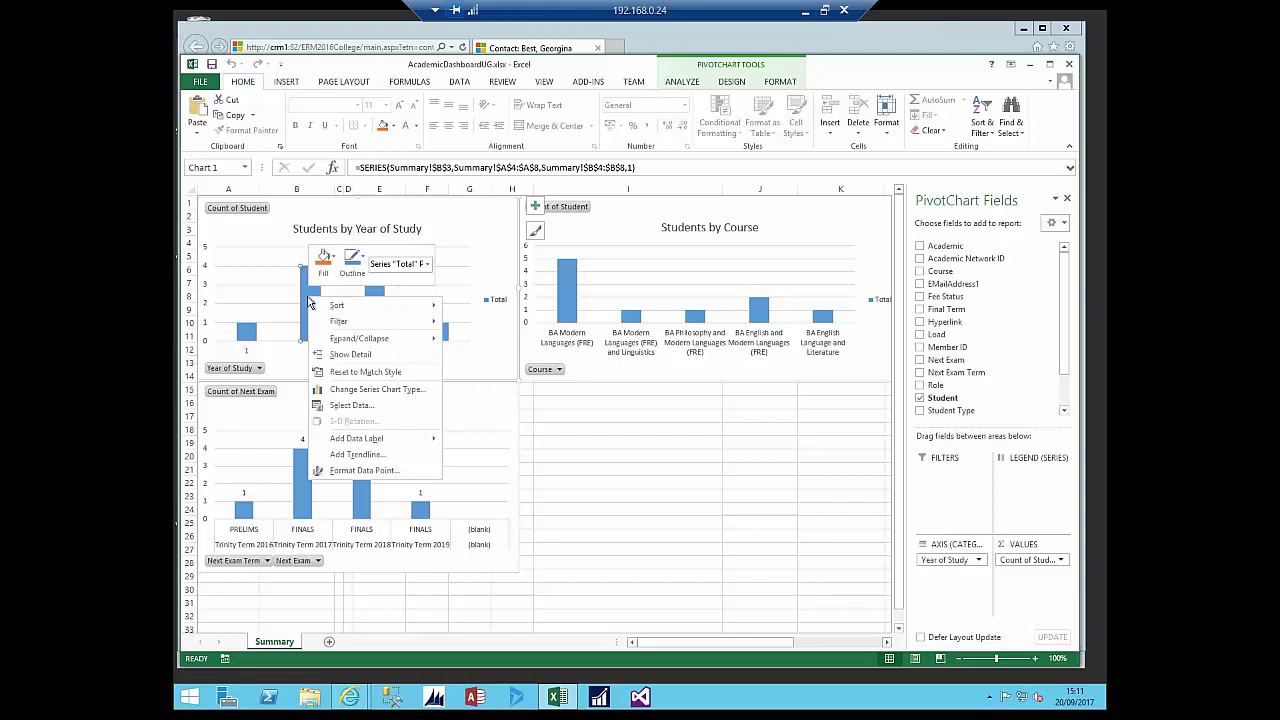
click(344, 356)
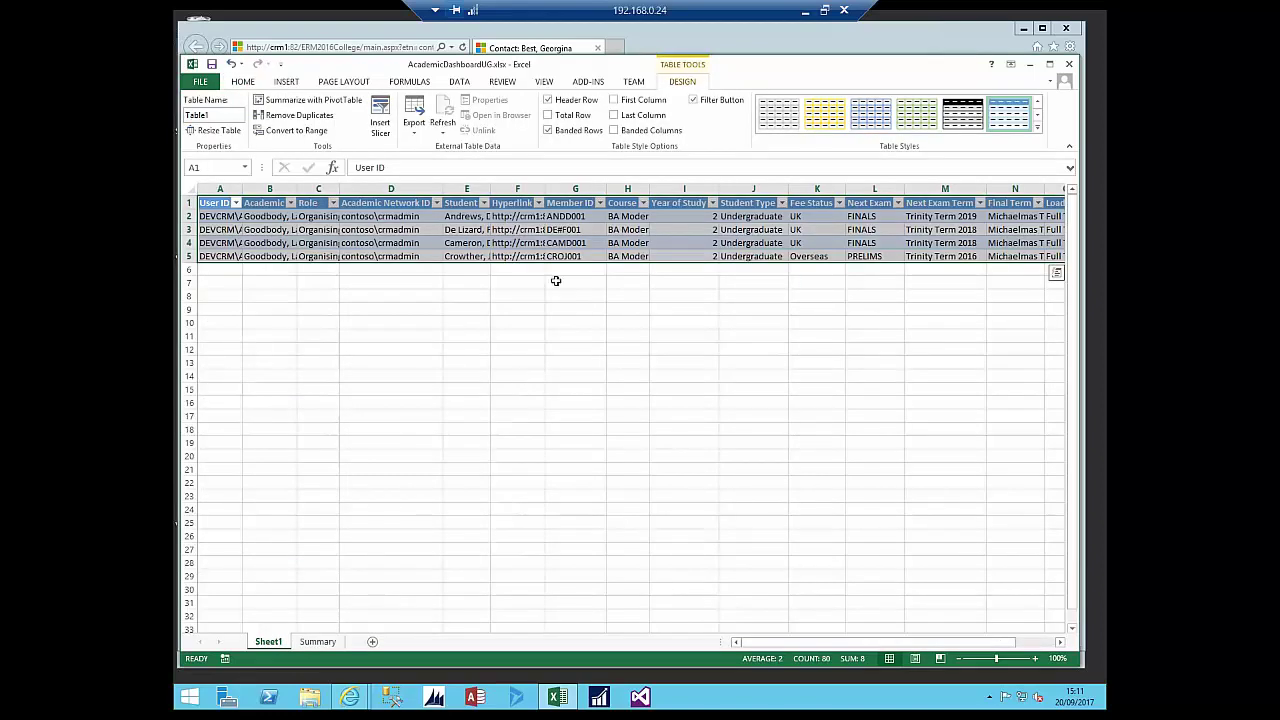
- Make the URL of the first student in row 2 a live hyperlink and follow it to their CRM contact record
click(530, 216)
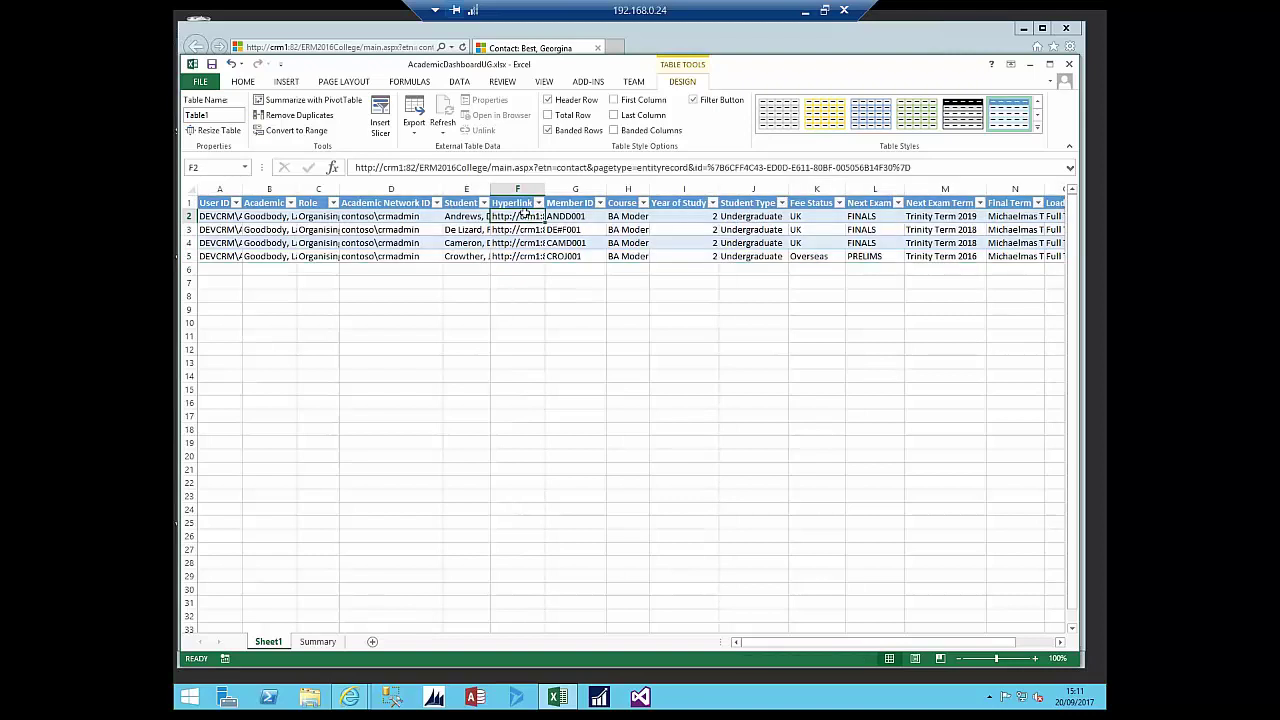
click(519, 229)
click(519, 229)
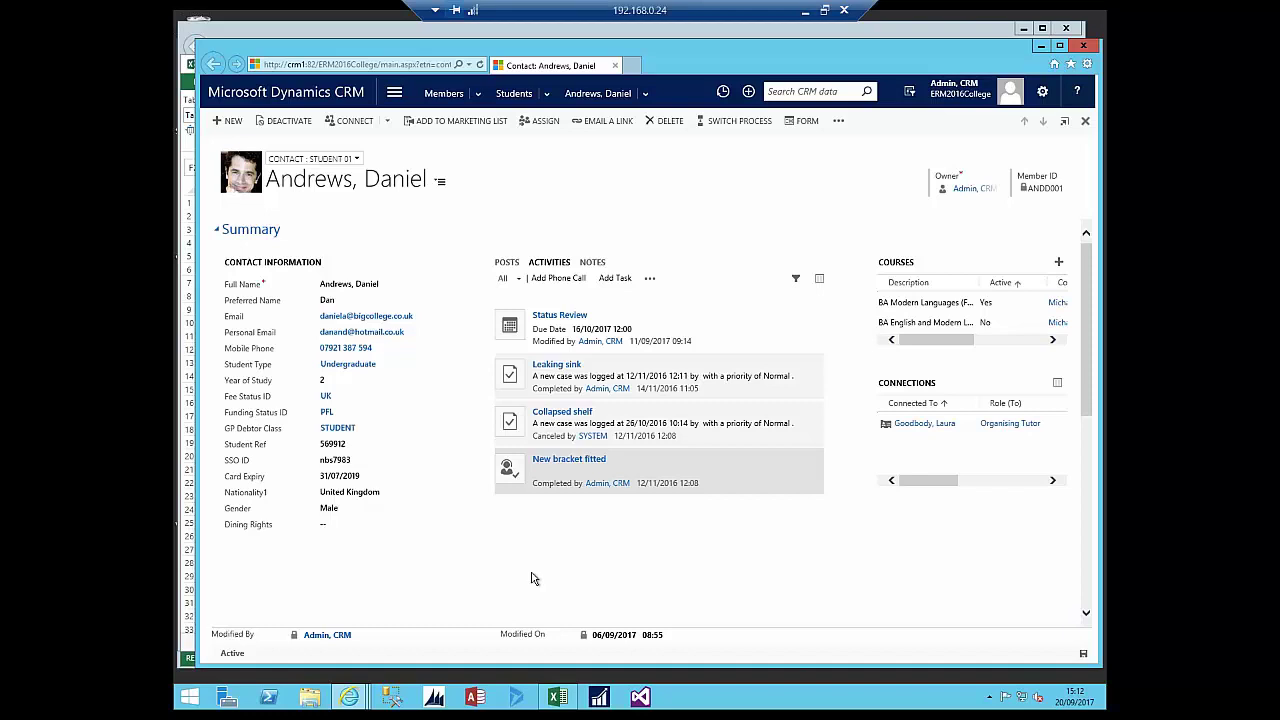
- Close the student's contact record and close AcademicDashboardUG.xlsx without saving the changes
click(1088, 45)
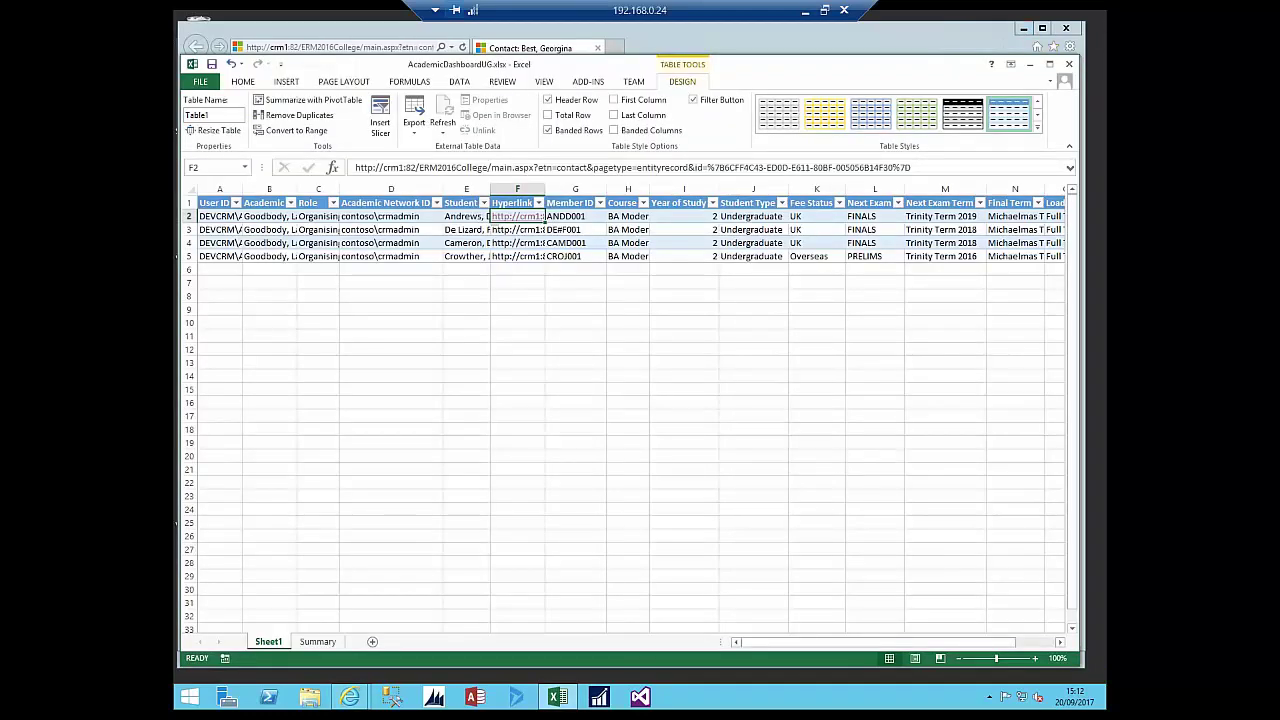
click(1069, 63)
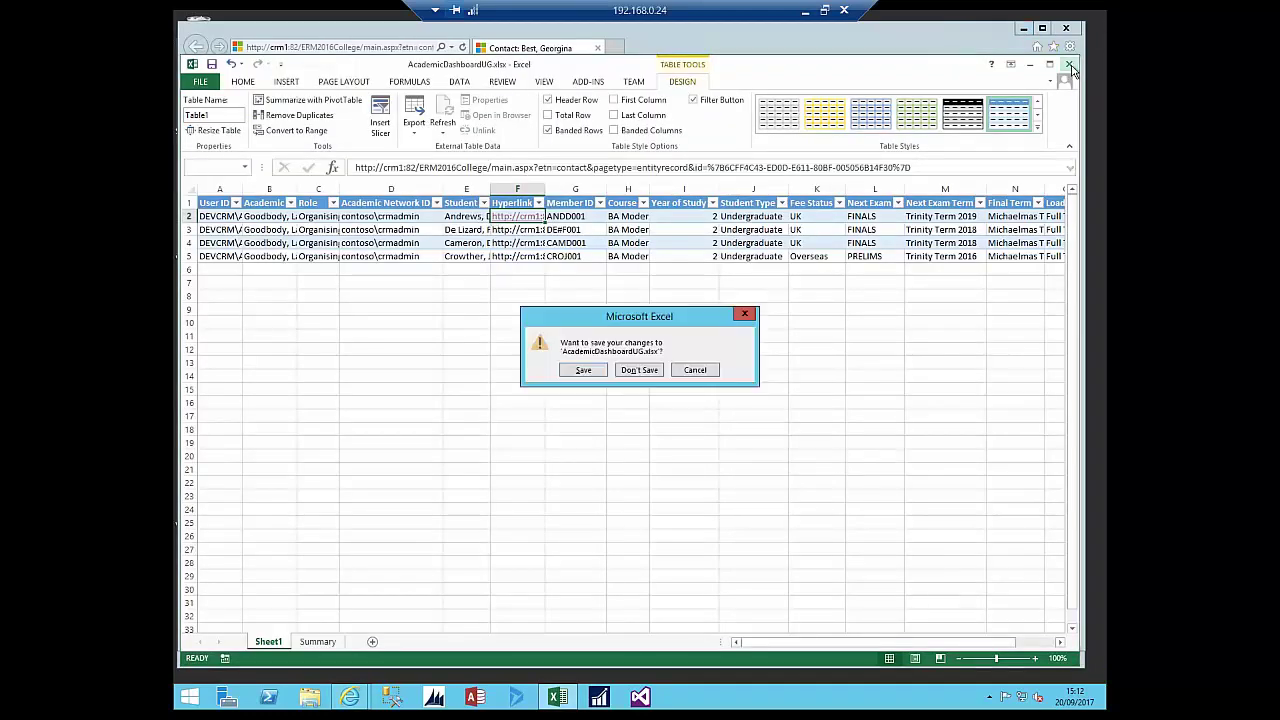
click(640, 372)
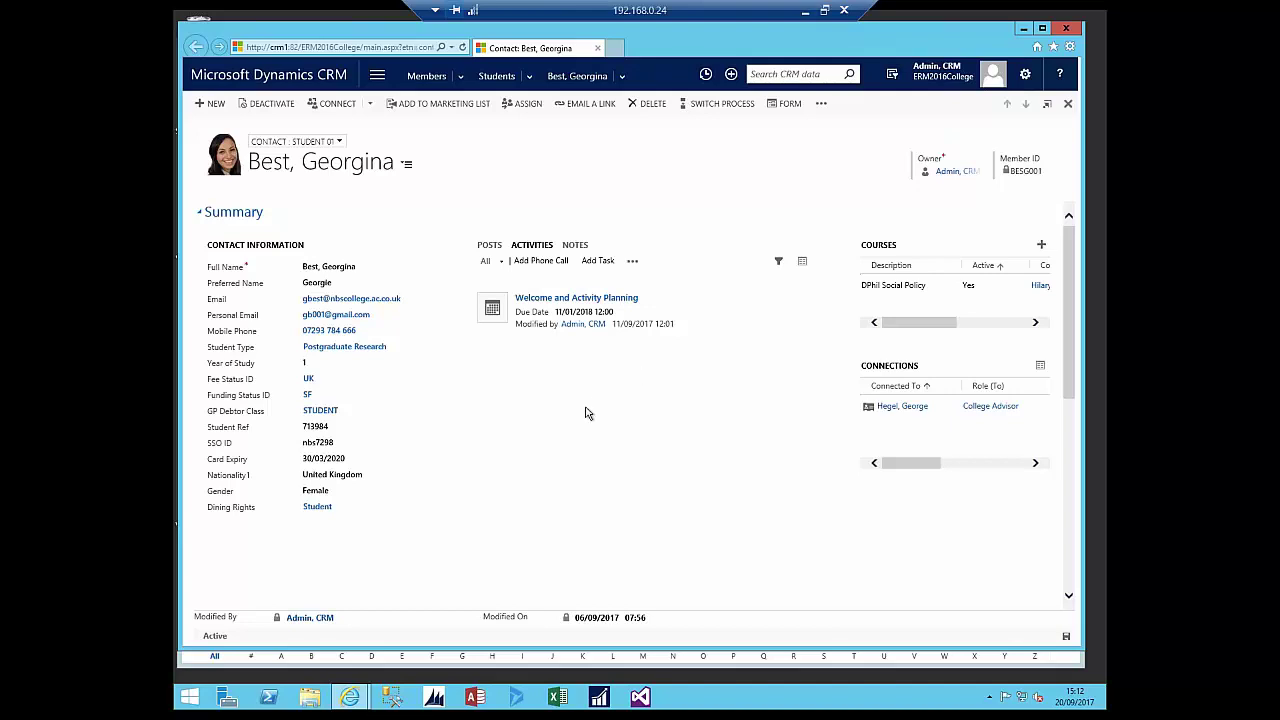
- Open the recent workbook CollegeAdvisors.xlsx and select the red advisor series in the Students per Advisor chart
right_click(558, 697)
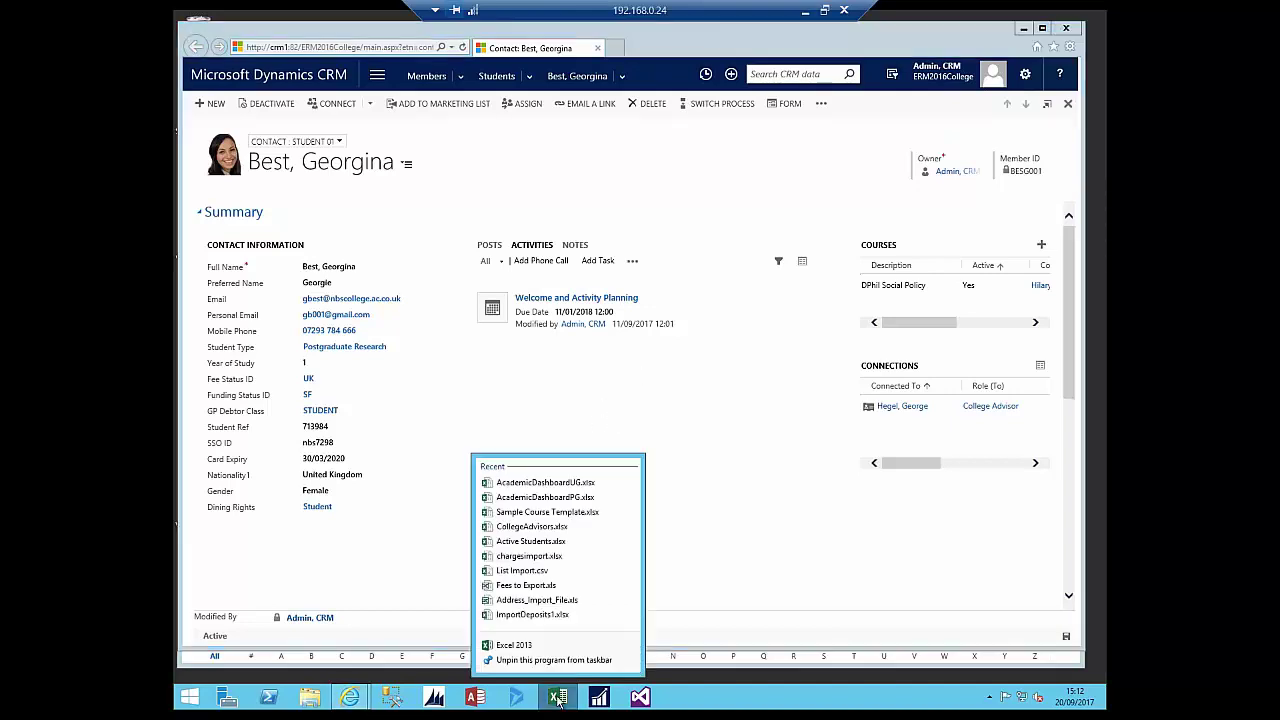
click(527, 527)
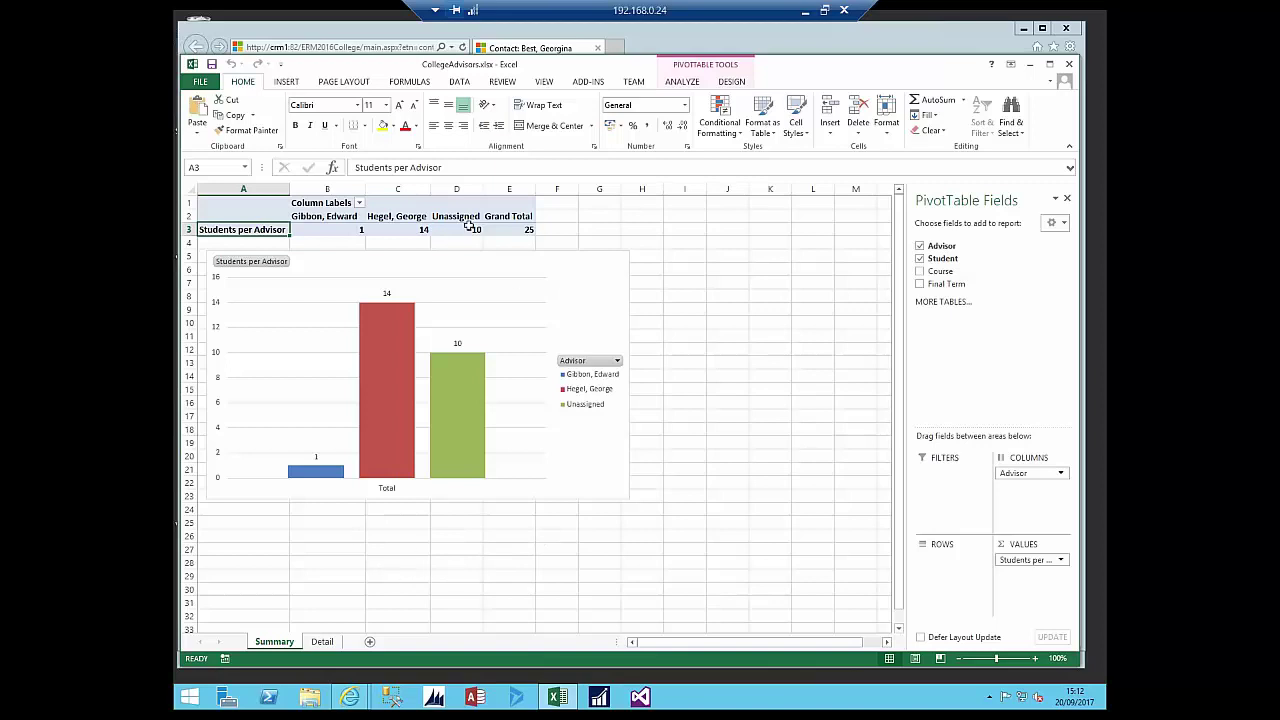
mouse_move(468, 230)
click(385, 398)
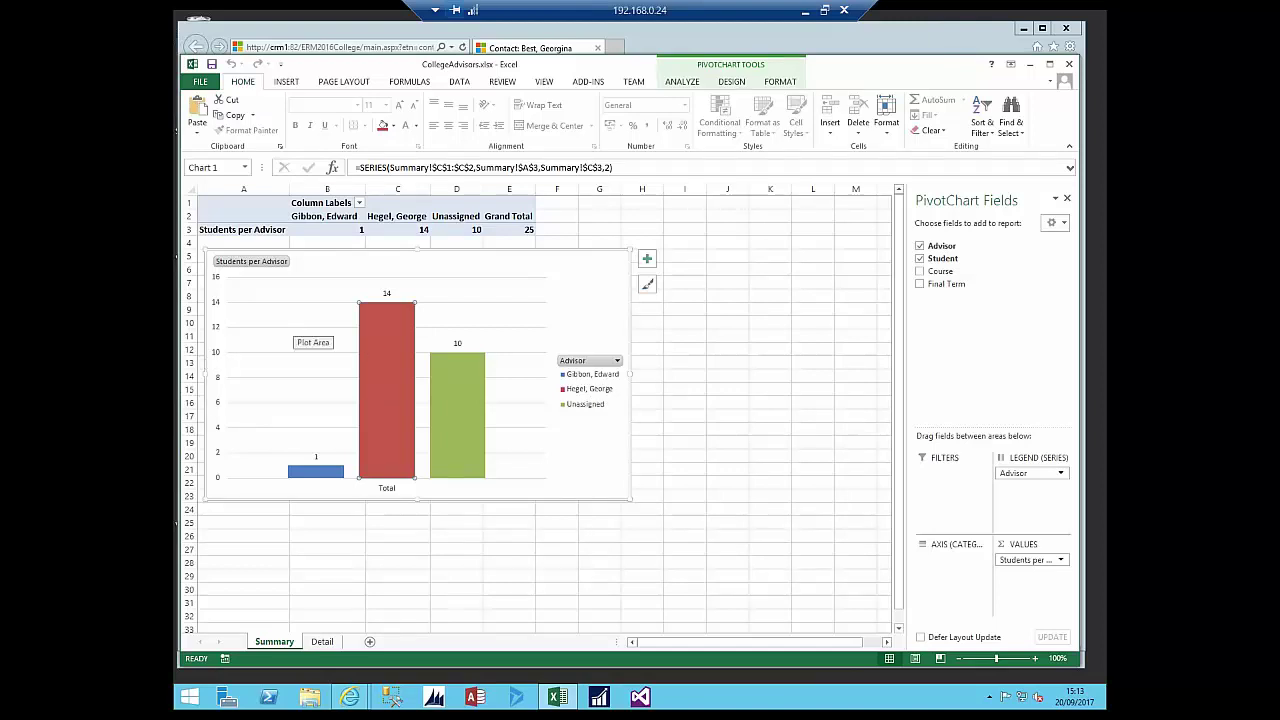
- On the Detail sheet, make the first Unassigned student's URL in row 17 a live hyperlink and follow it to their CRM contact record
click(335, 642)
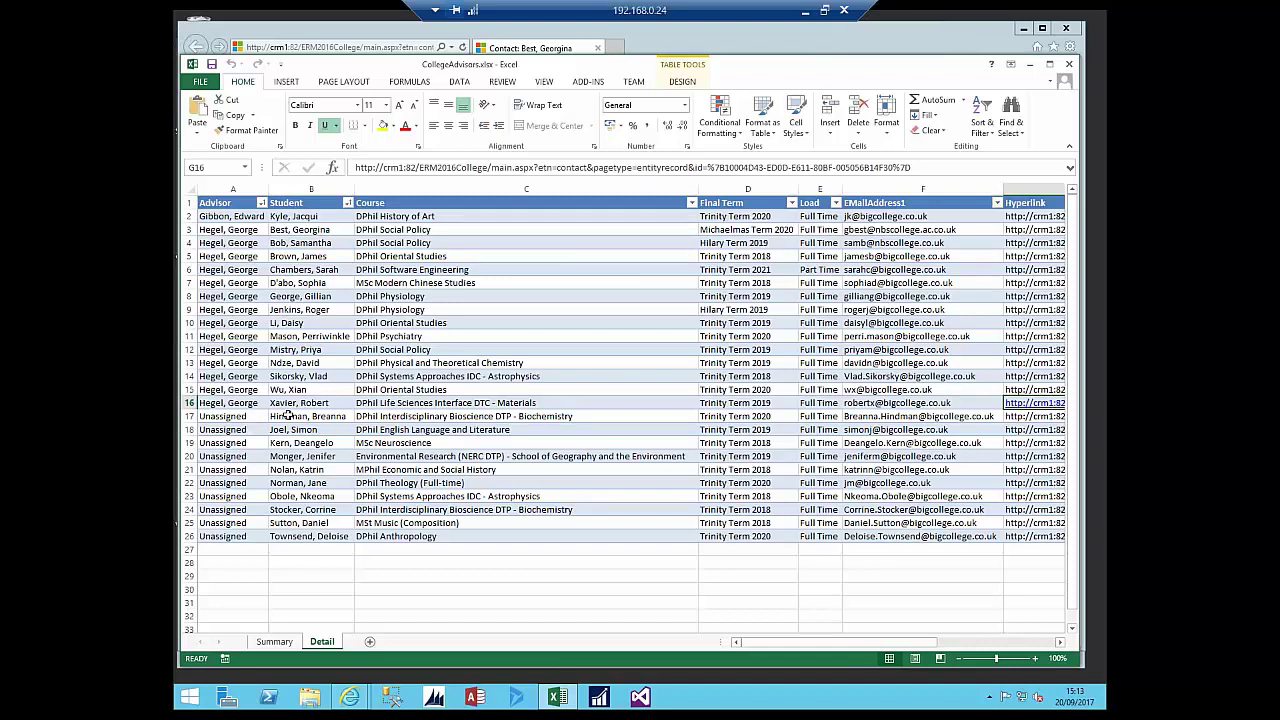
drag(288, 416, 305, 530)
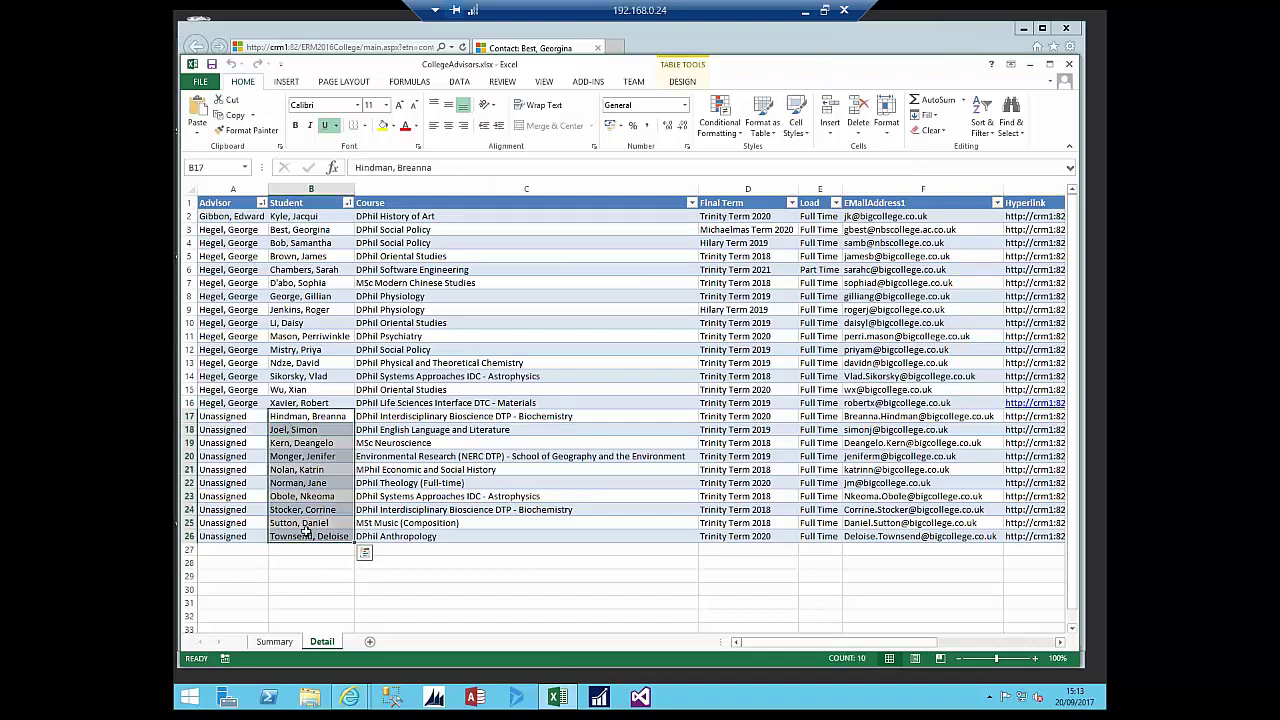
click(1027, 420)
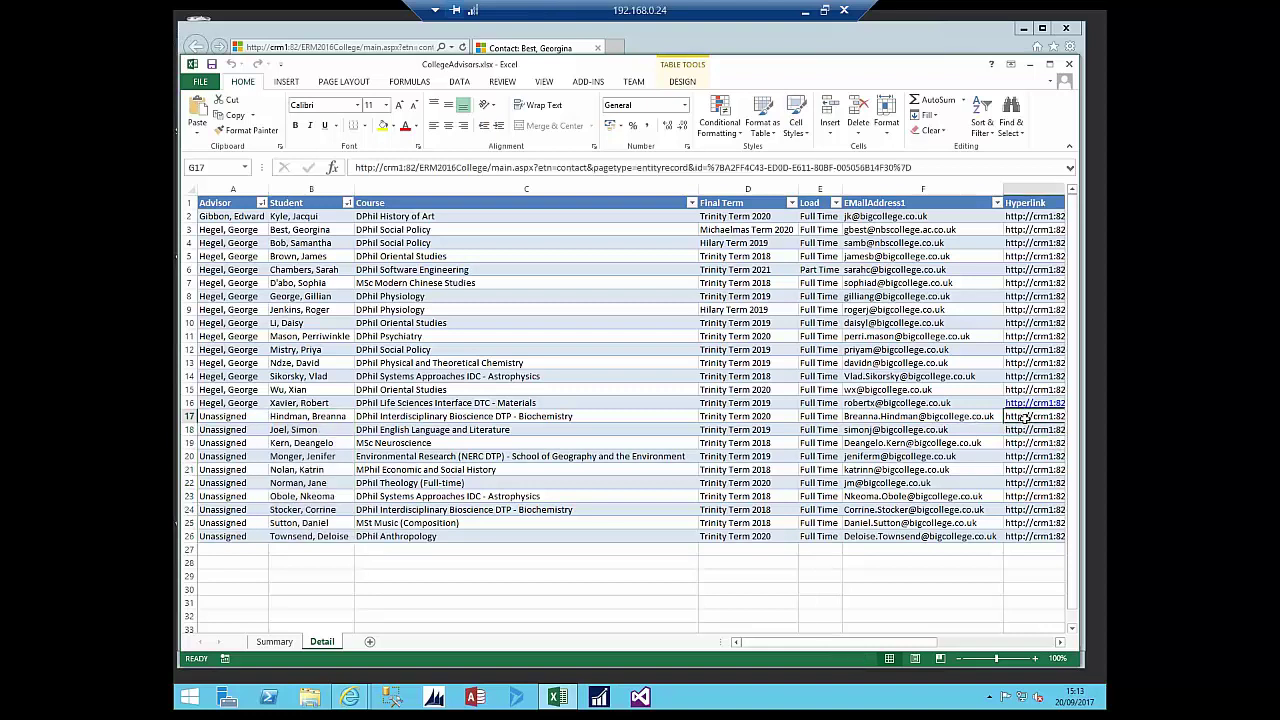
double_click(1027, 418)
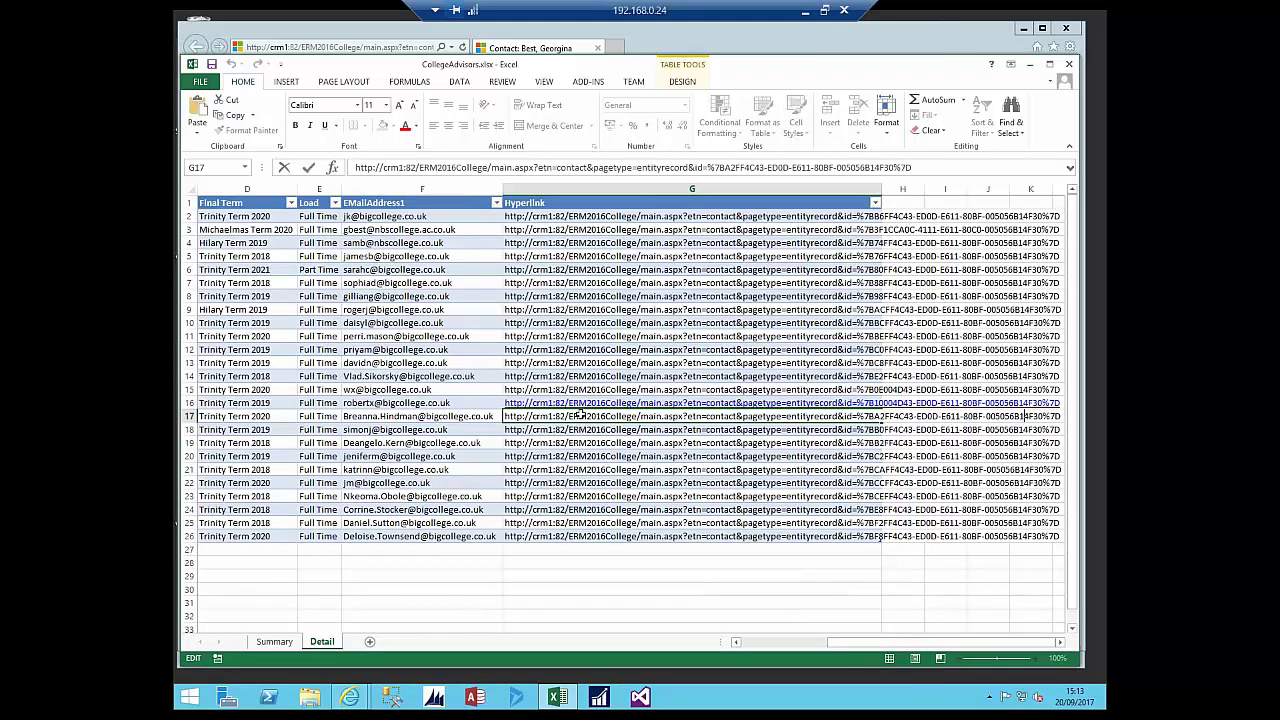
key(Return)
click(580, 415)
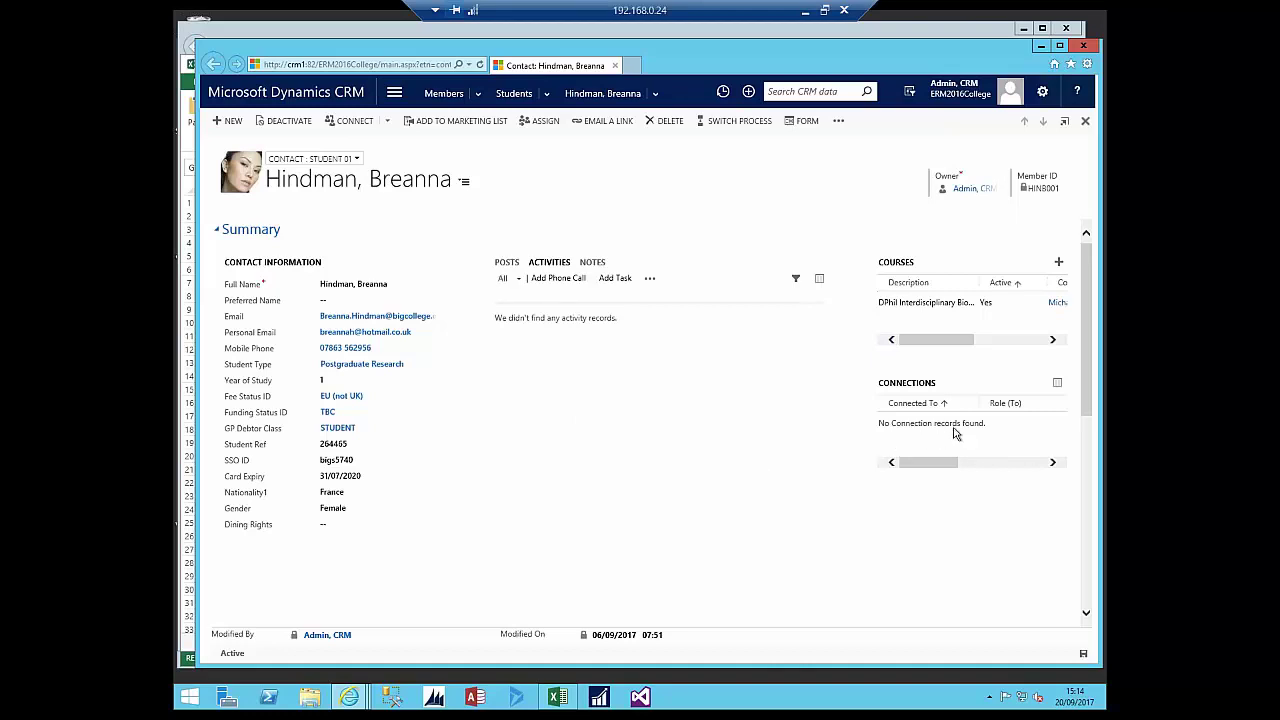
- Start a new connection from the unassigned student's connections list and open the full record lookup for the connected name
click(1057, 387)
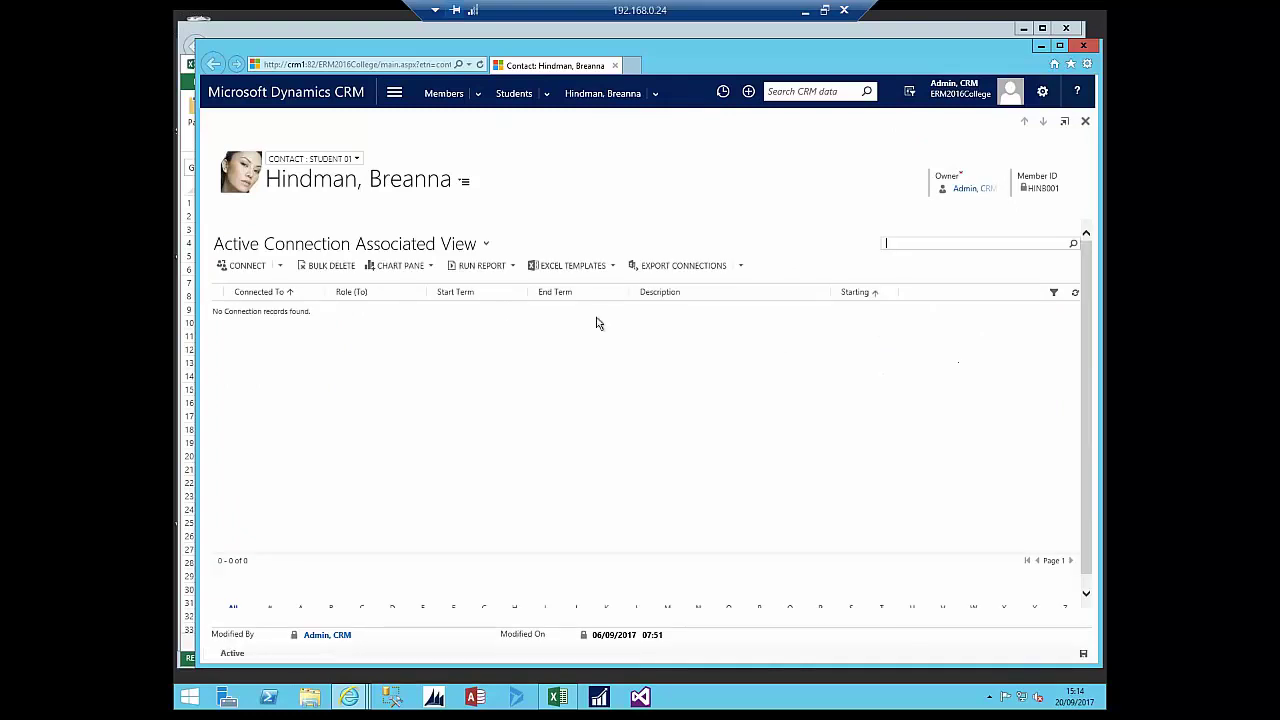
click(254, 270)
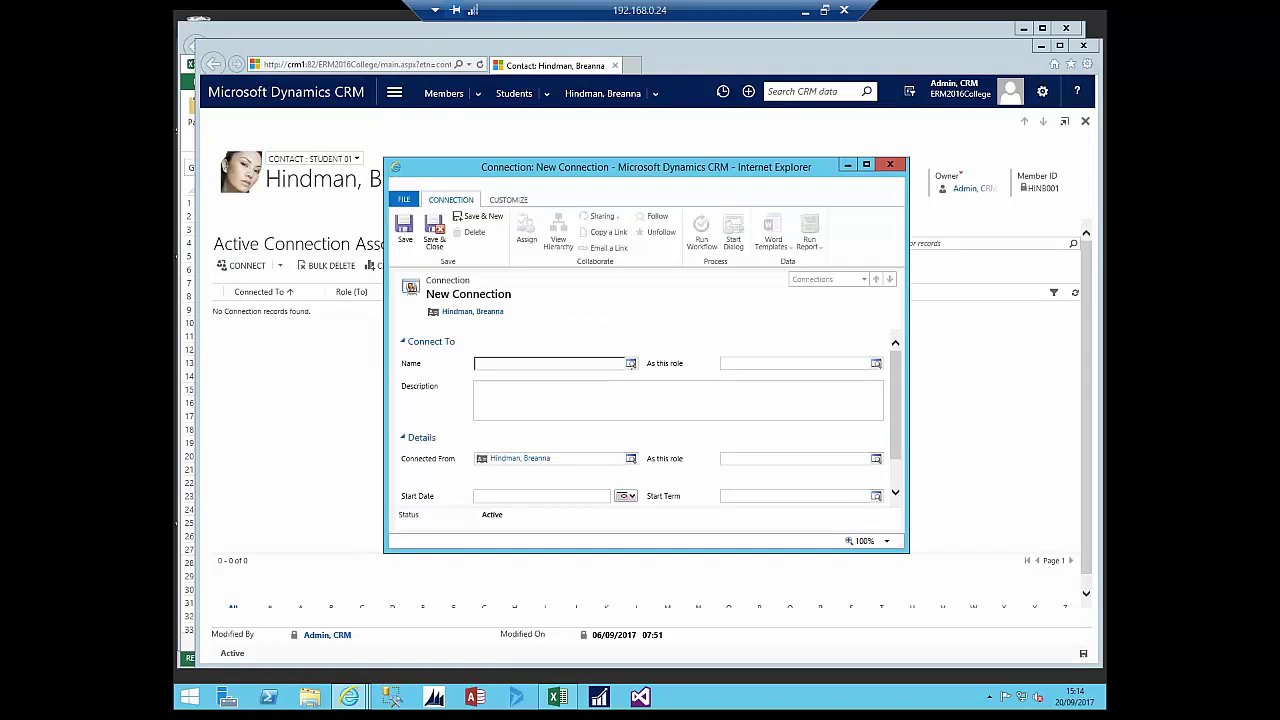
click(630, 364)
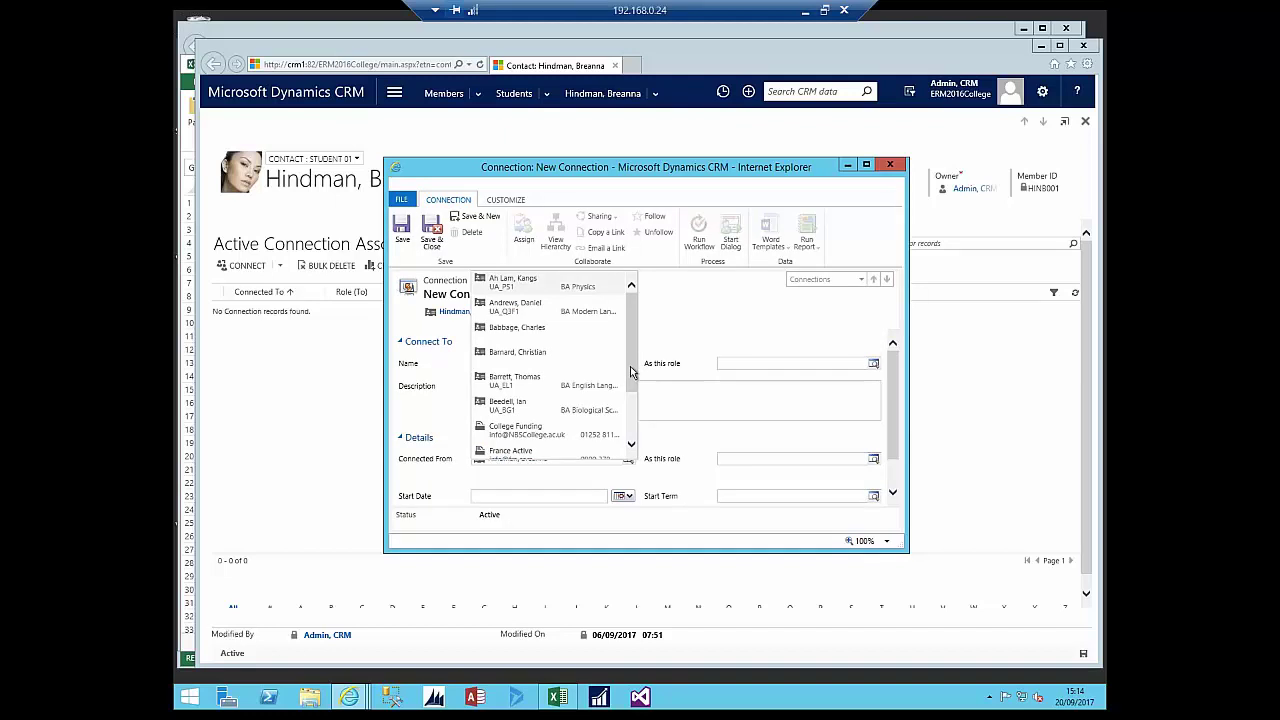
drag(630, 370, 632, 446)
click(540, 444)
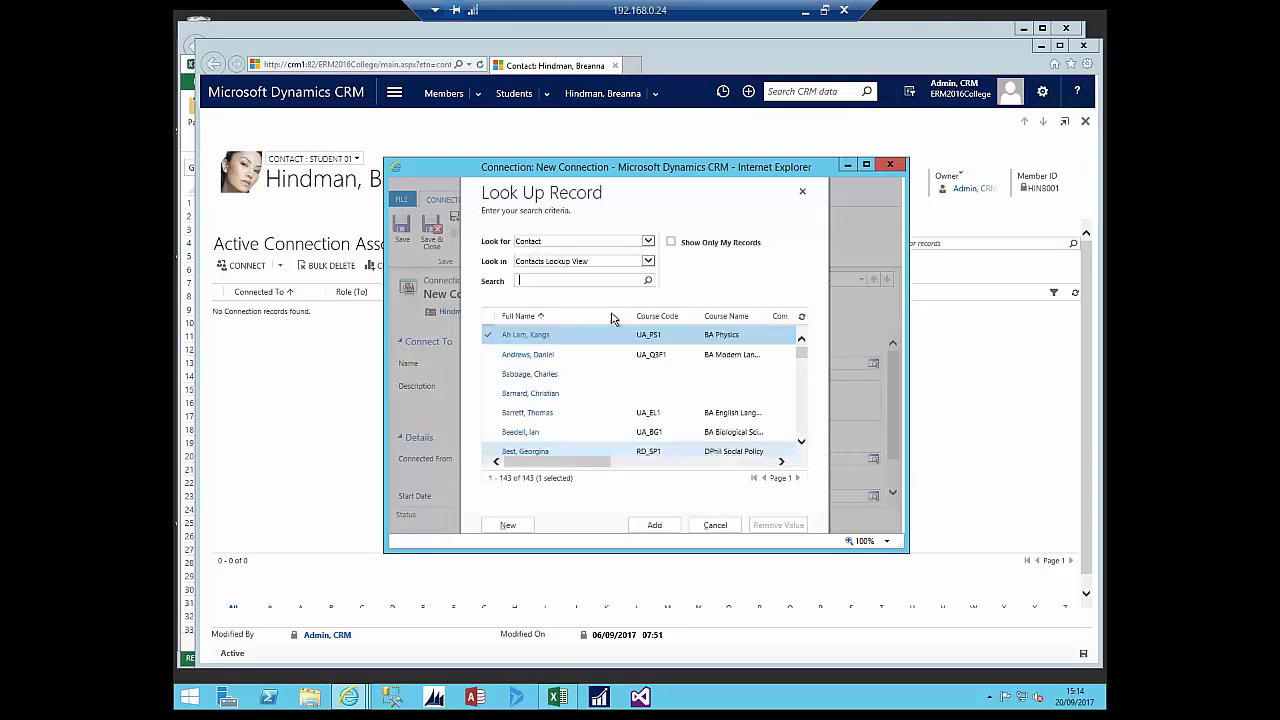
- Look in Active Academics, add the Tutorial Fellow named as advisor in row 2 of the Detail sheet, and give them the College Advisor role
click(648, 263)
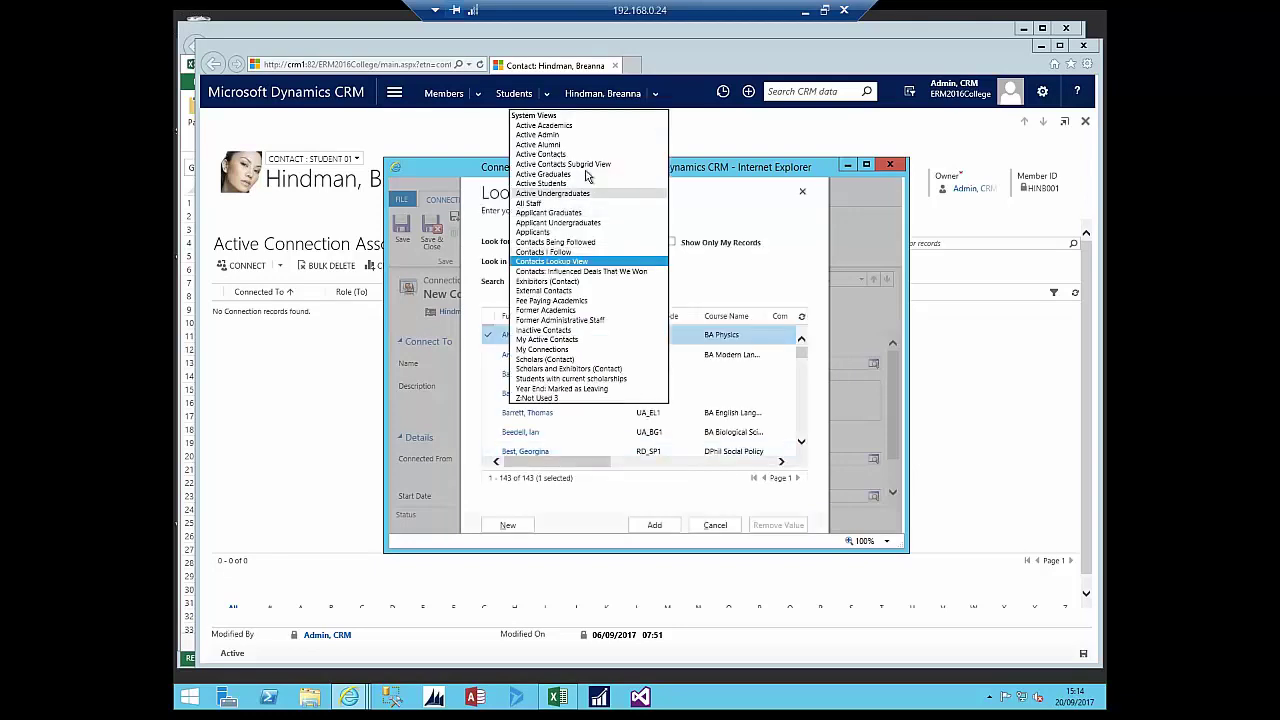
click(559, 128)
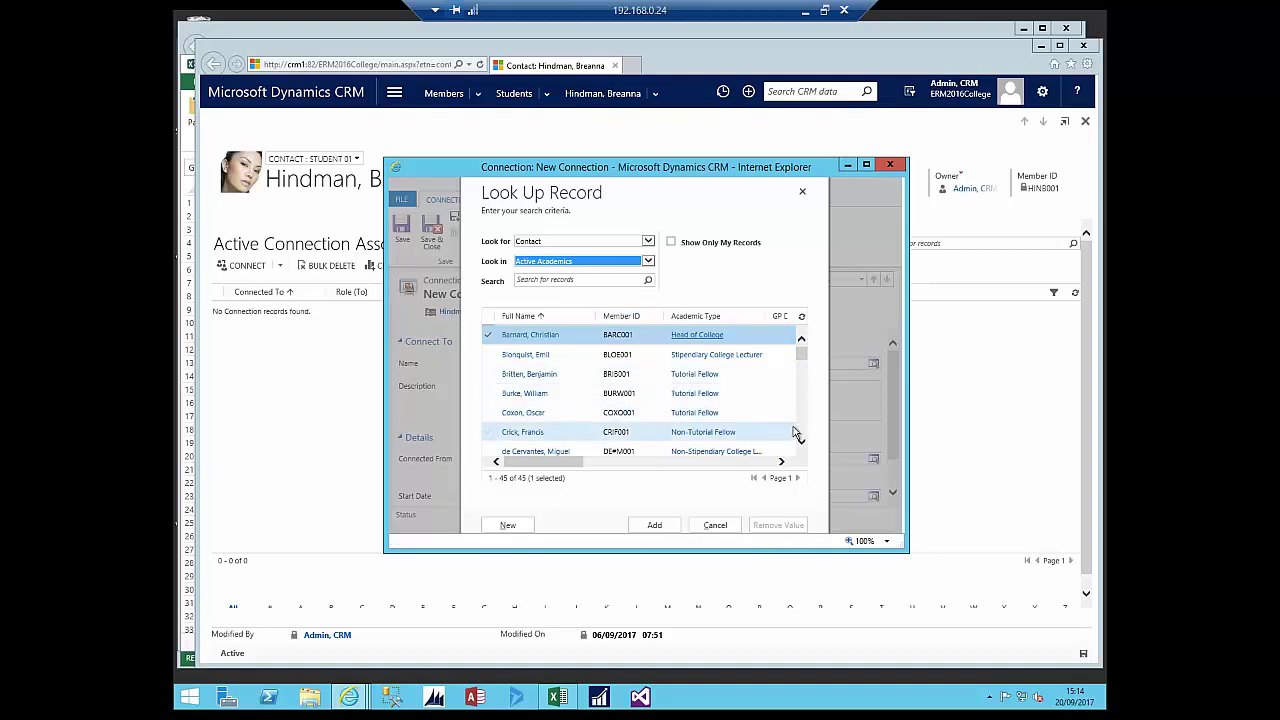
scroll(801, 435, down, 2)
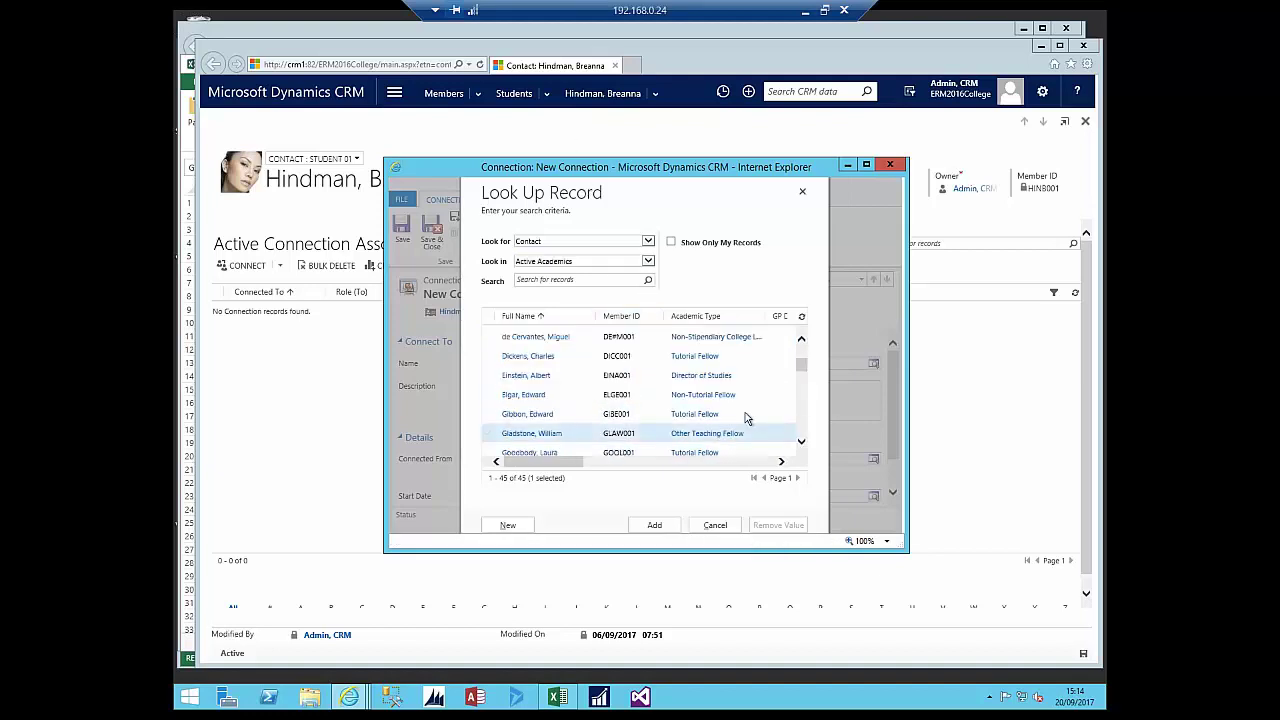
click(688, 396)
click(516, 416)
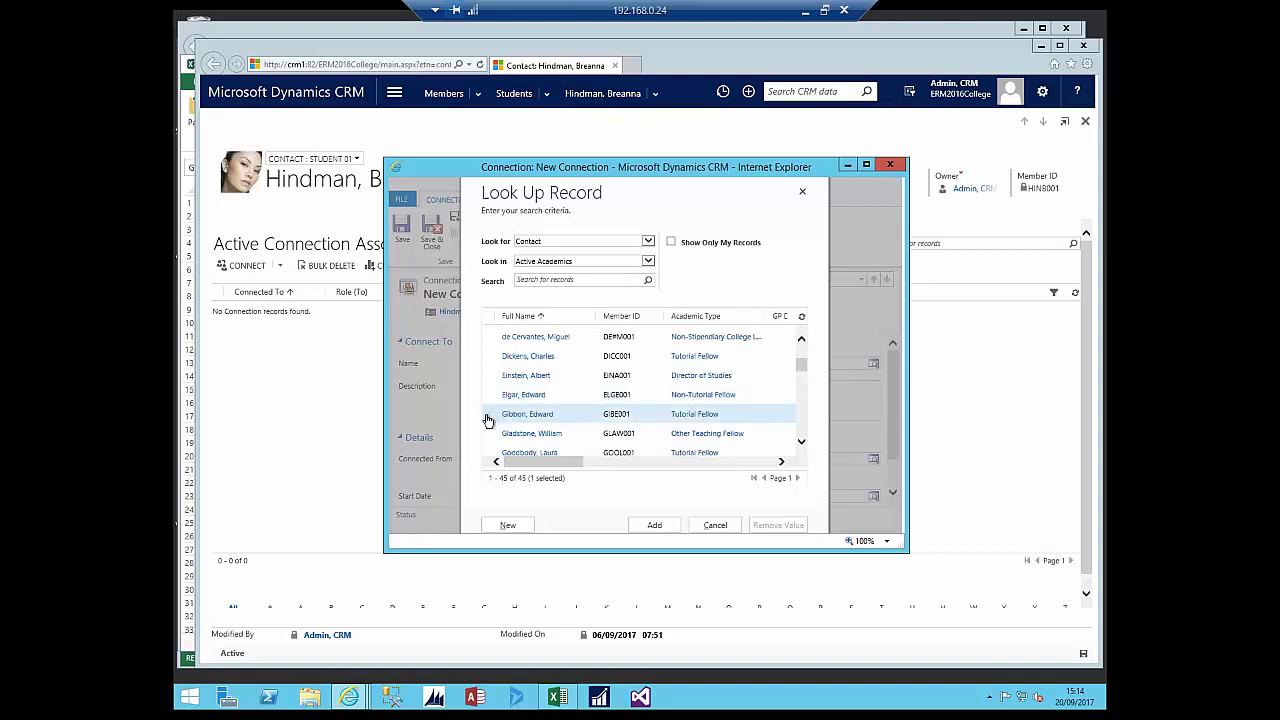
click(652, 524)
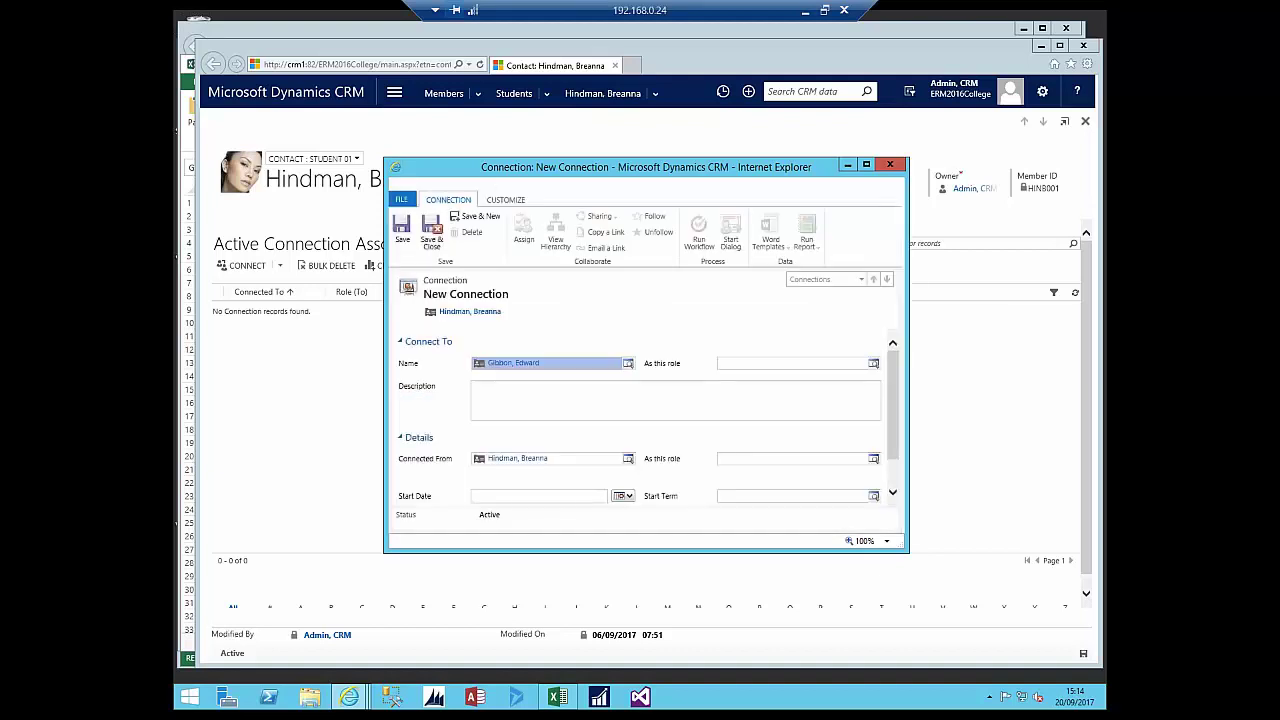
click(873, 363)
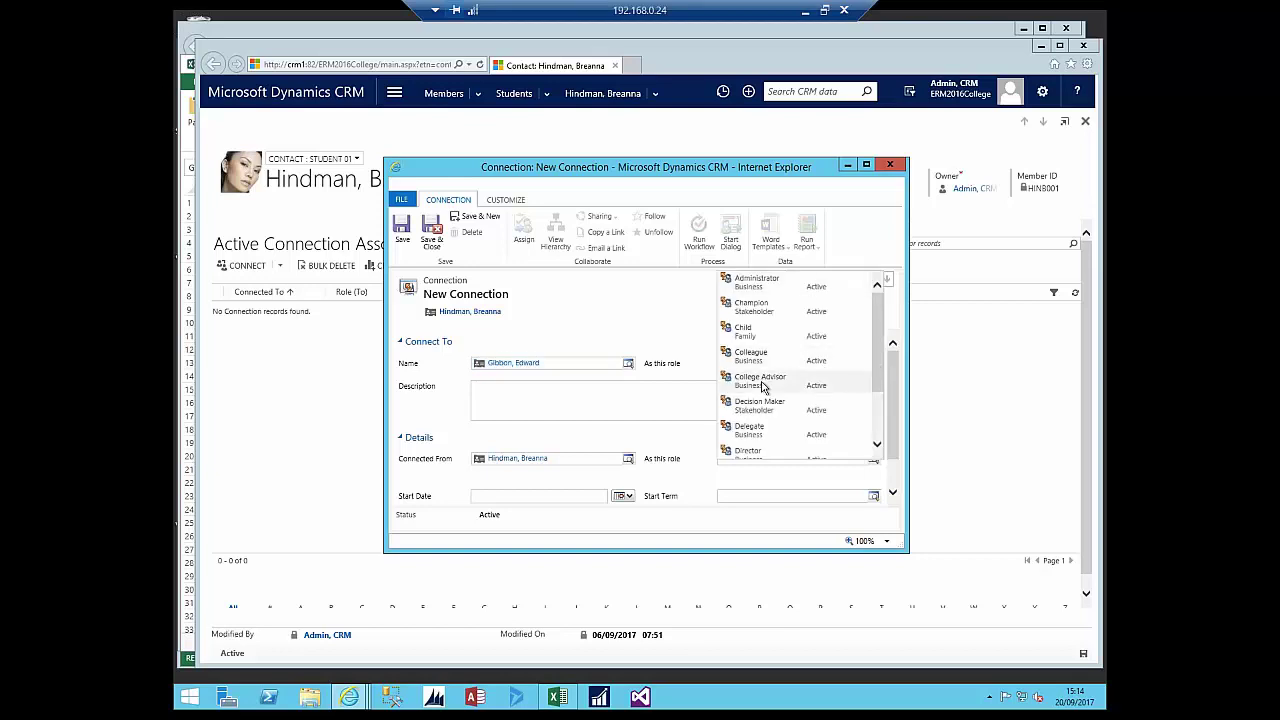
click(764, 380)
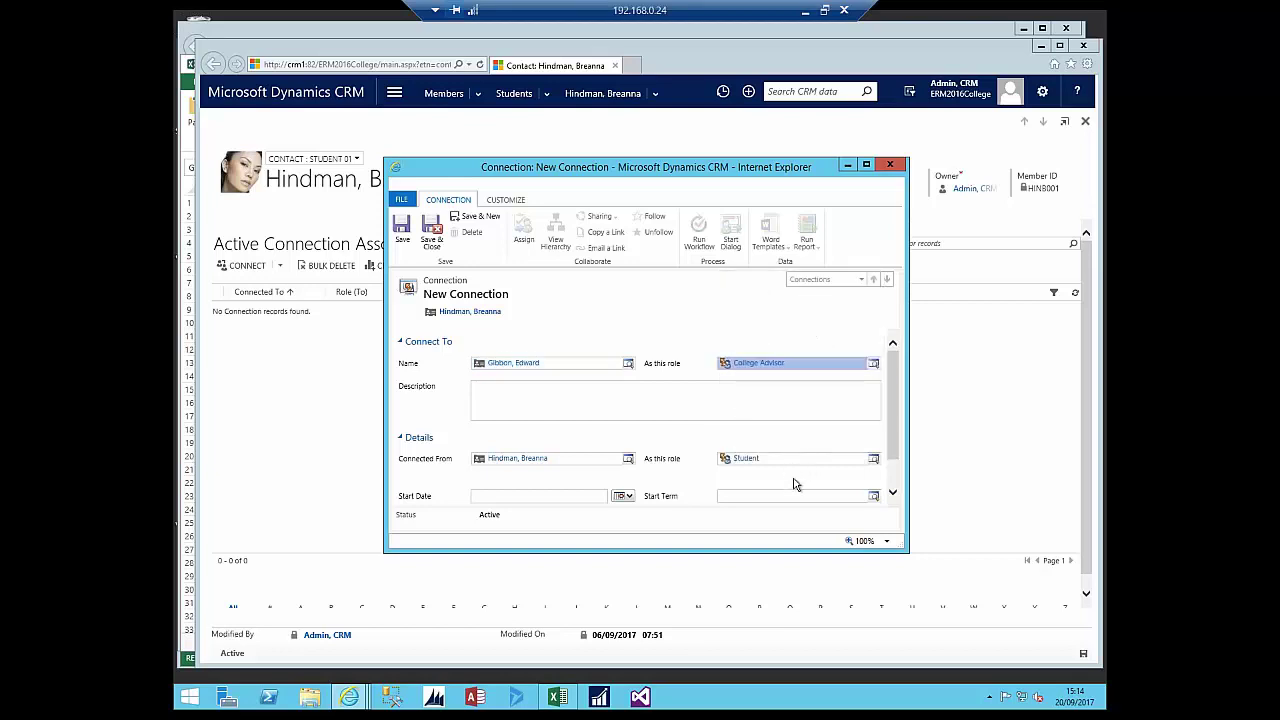
- Set the connection's start term to mt2017 (Michaelmas Term 2017) and save the connection
click(876, 501)
scroll(879, 440, down, 3)
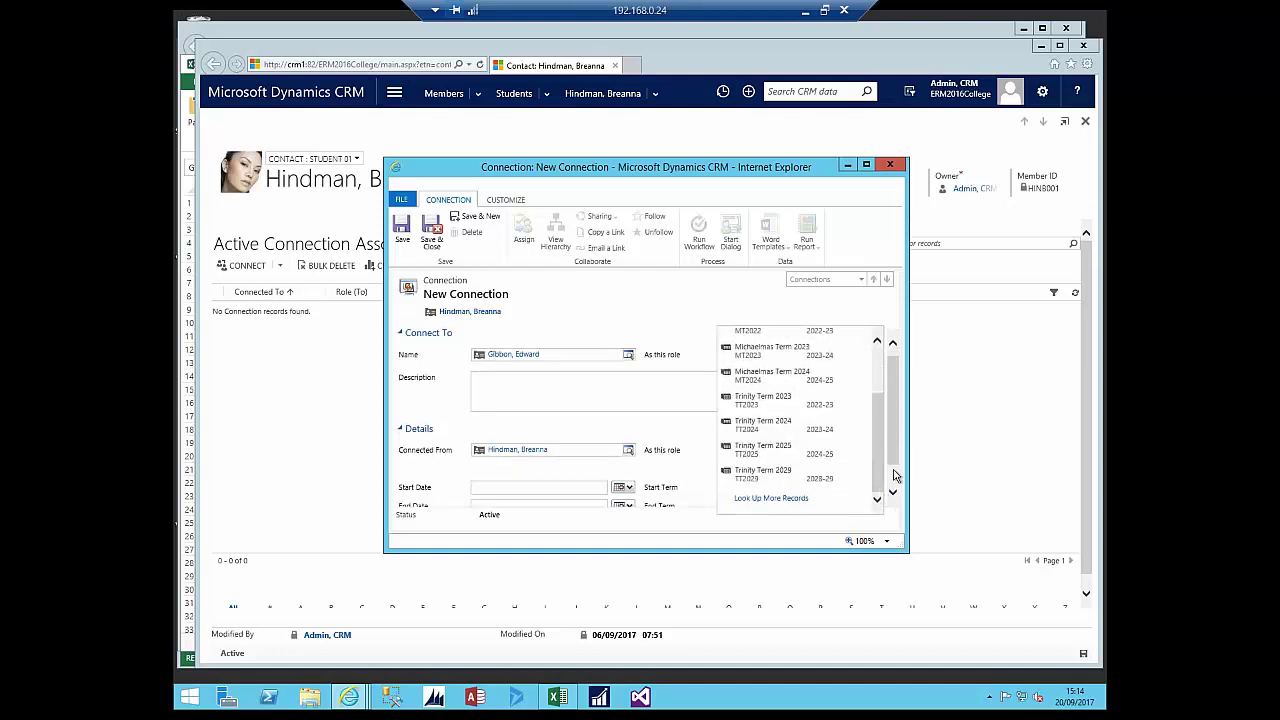
drag(893, 461, 893, 455)
click(898, 507)
click(893, 492)
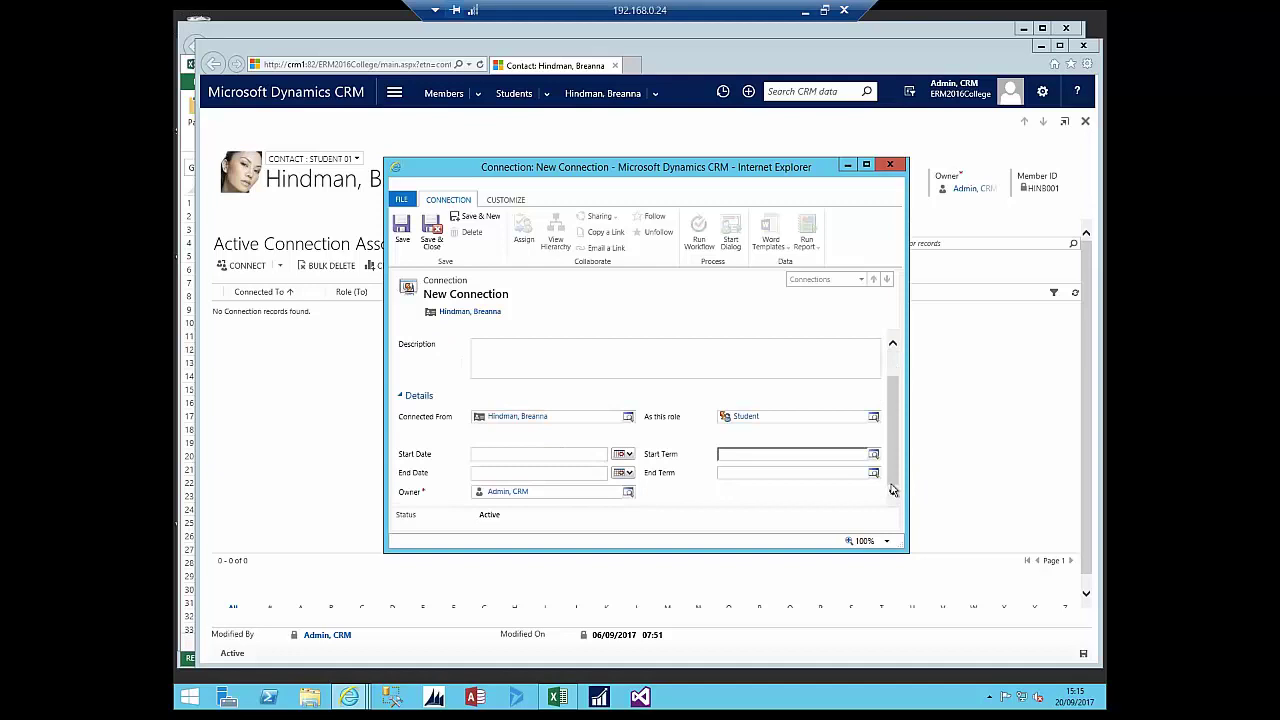
text(mt2017)
key(Tab)
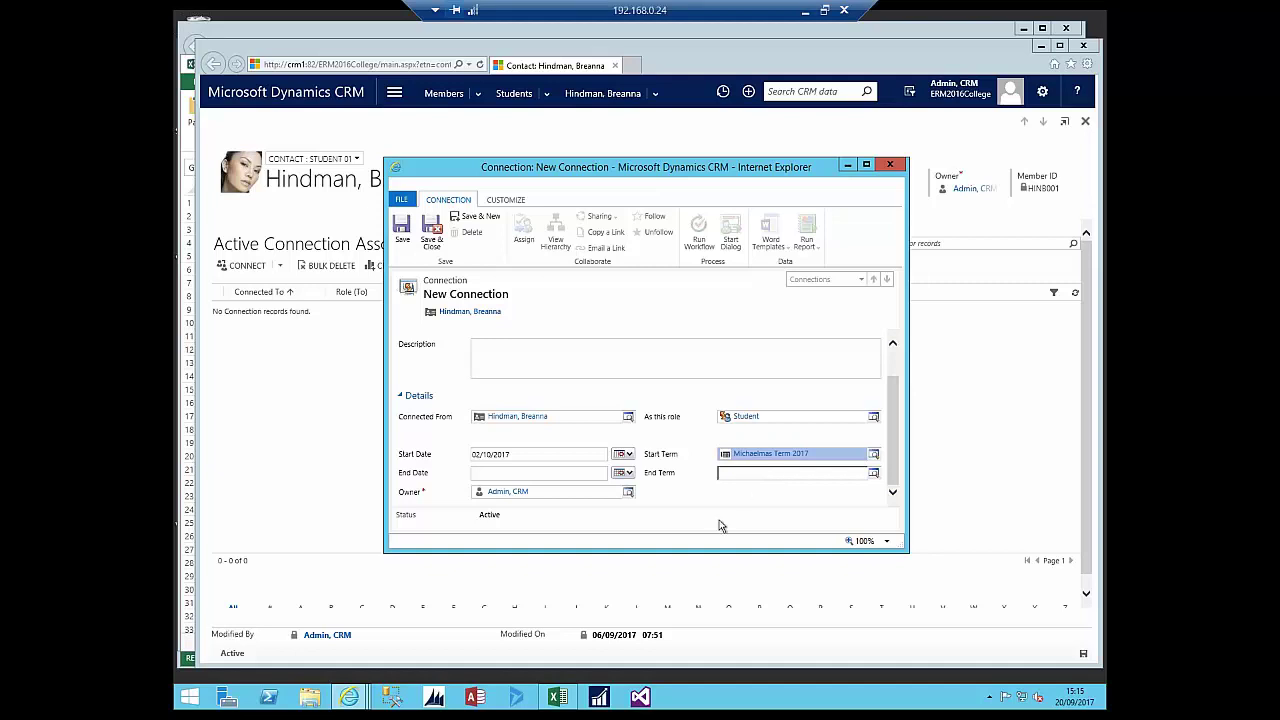
click(406, 236)
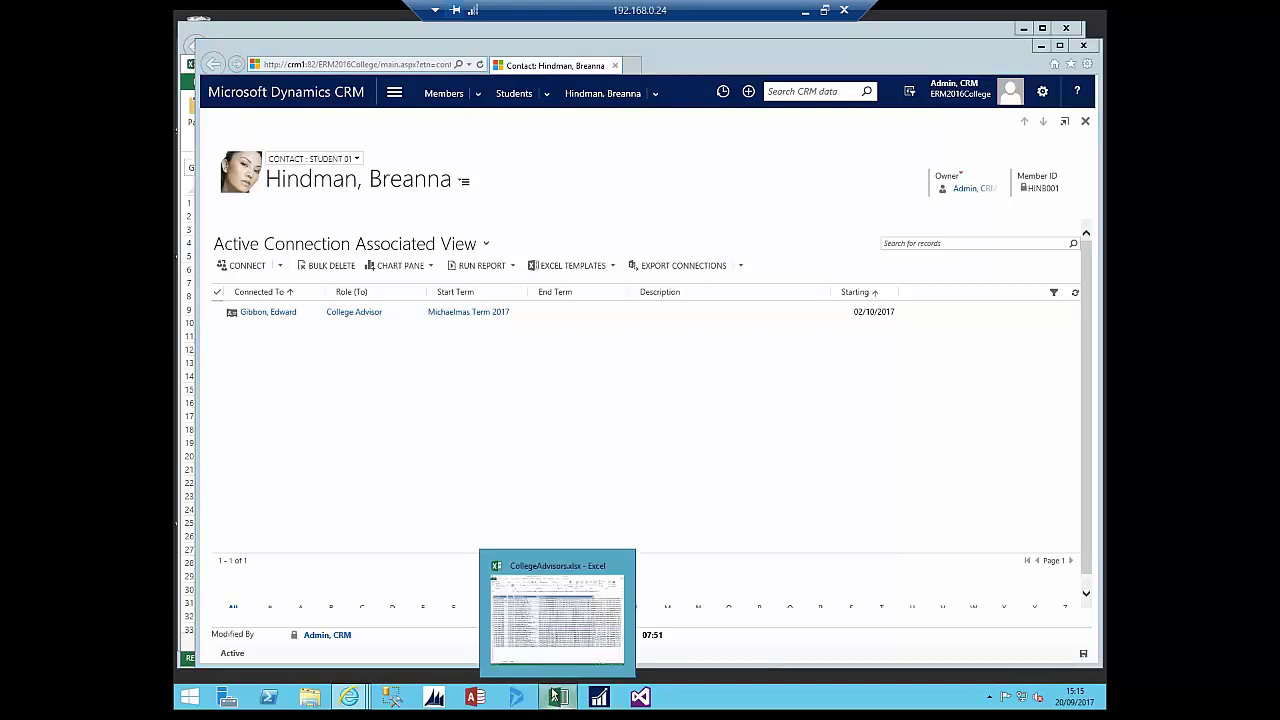
- Switch to the CollegeAdvisors.xlsx workbook in Excel and refresh all of its data, bringing the Detail sheet's Advisor column into view
click(557, 697)
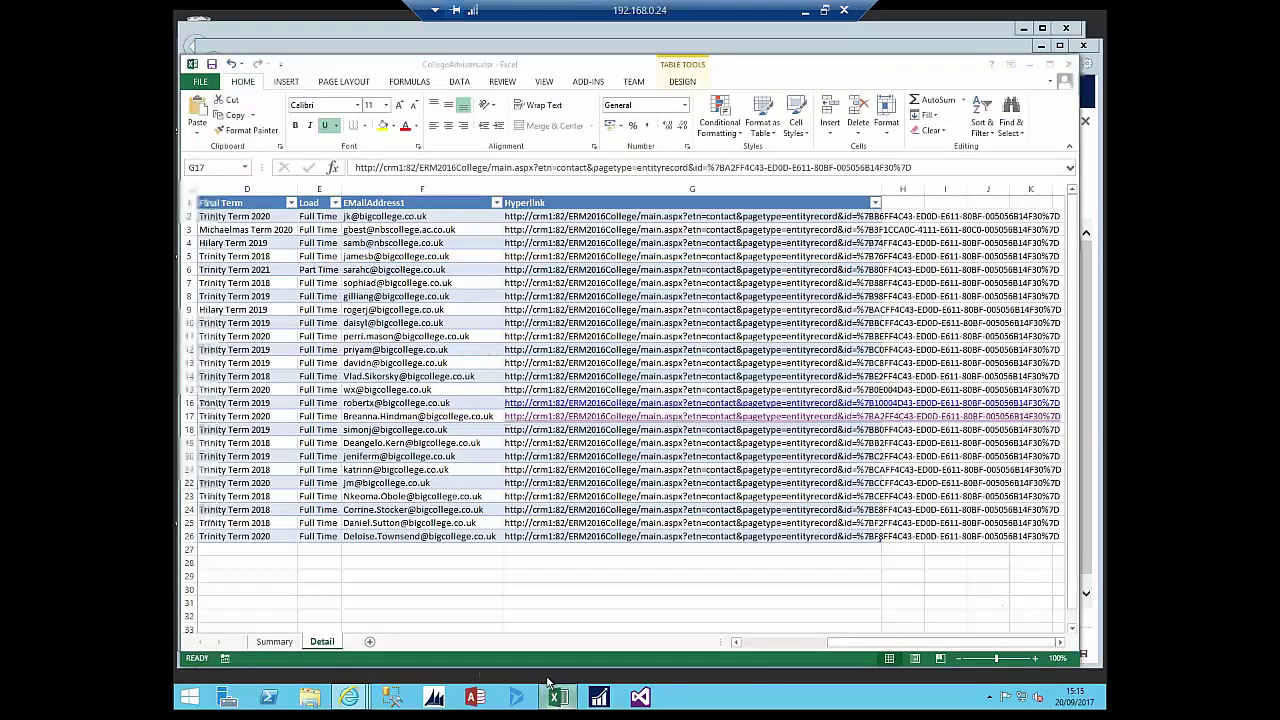
click(462, 82)
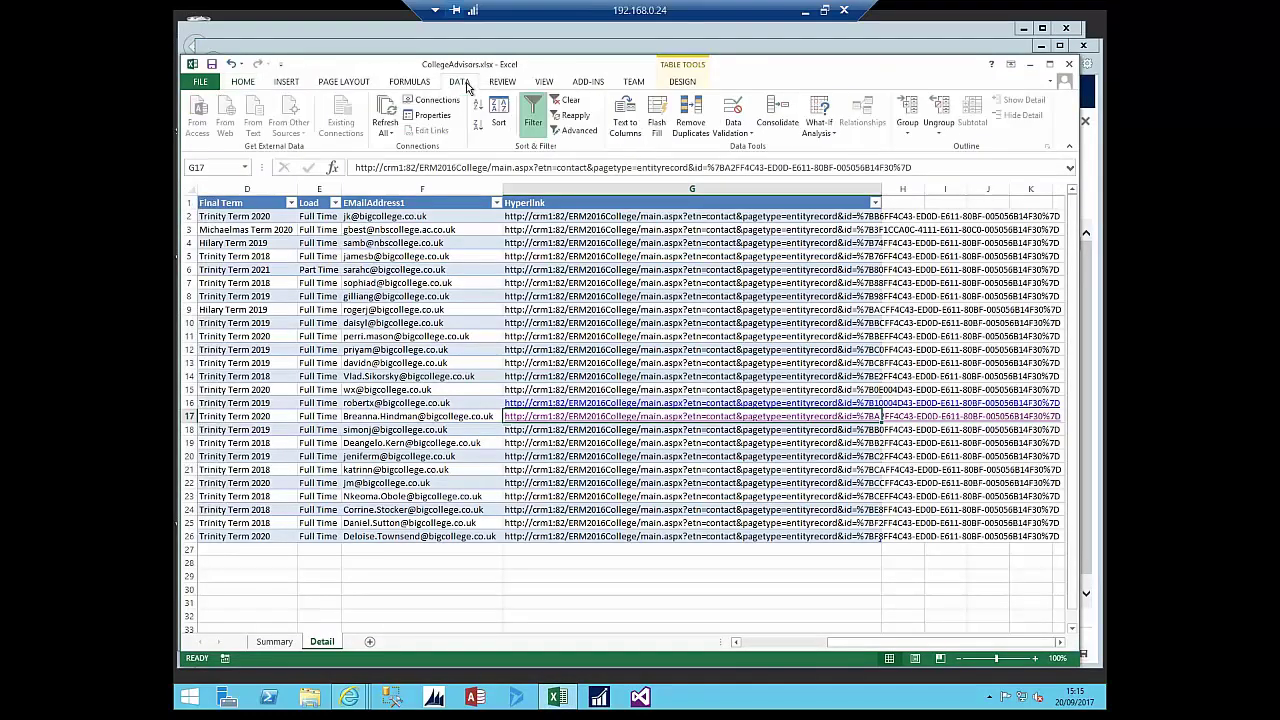
click(389, 129)
click(396, 149)
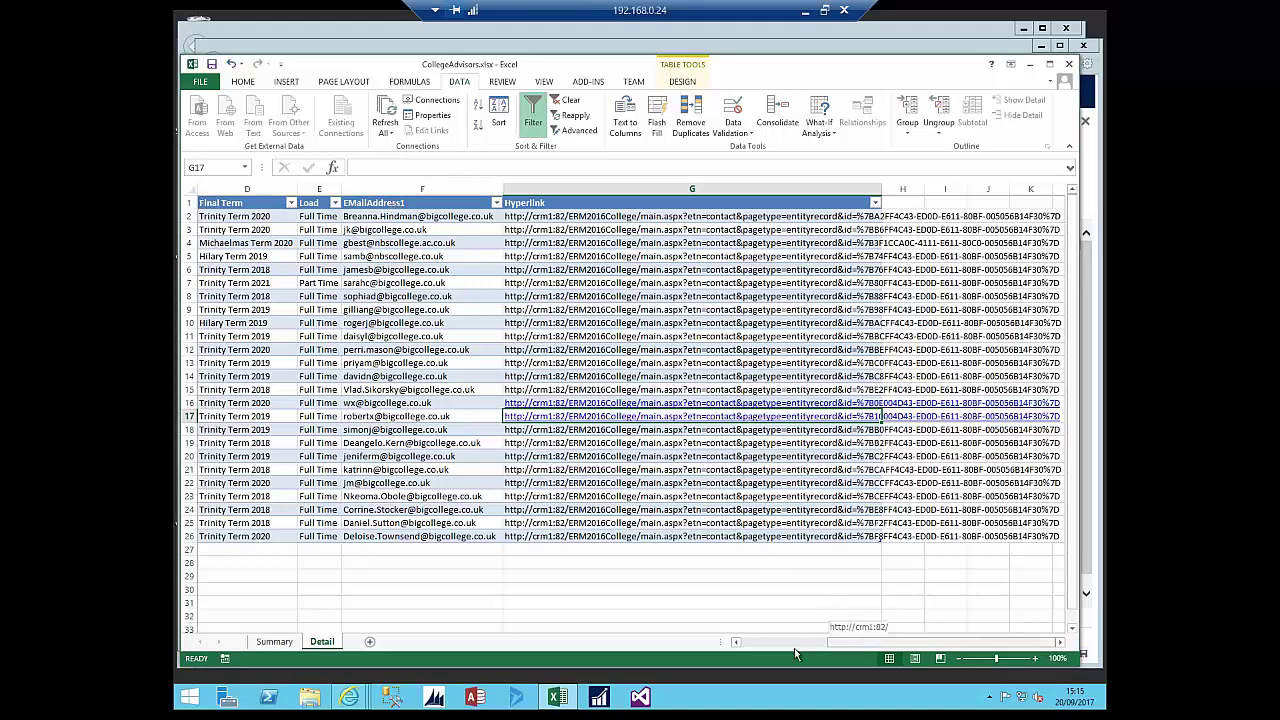
drag(795, 653, 742, 655)
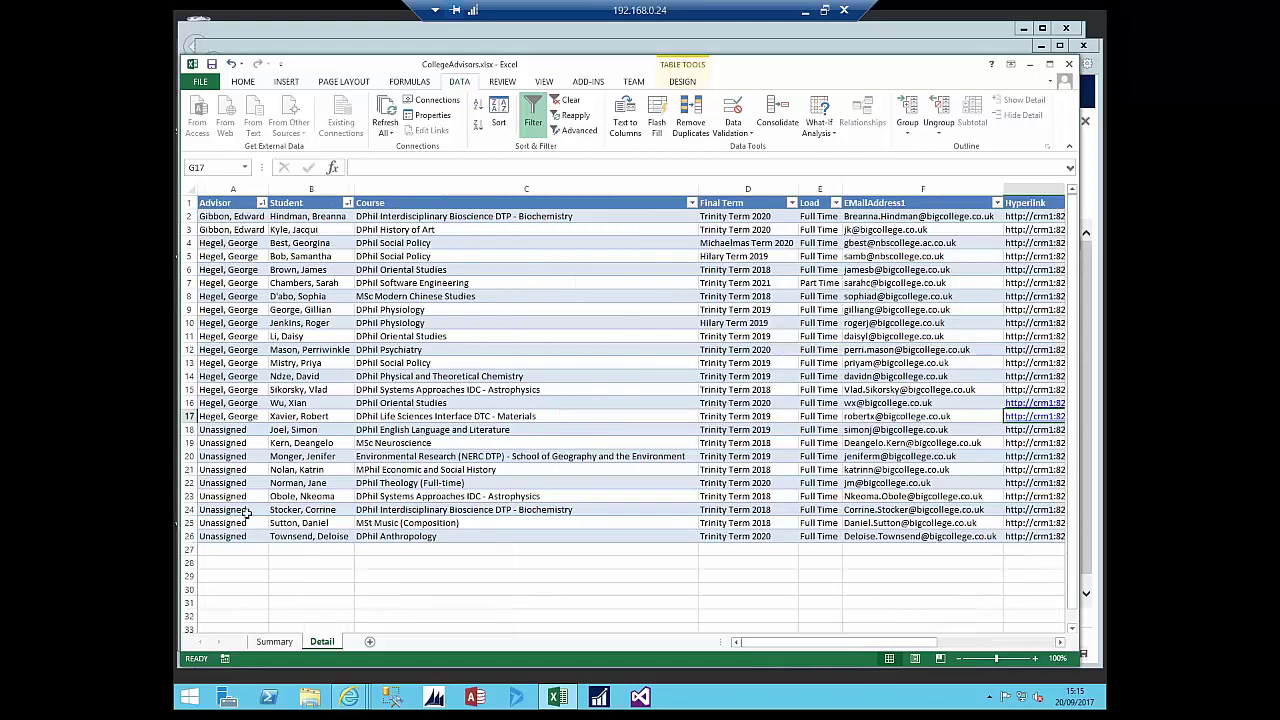
- Refresh the Students per Advisor PivotChart on the Summary sheet and examine the advisor and Unassigned bars
click(286, 643)
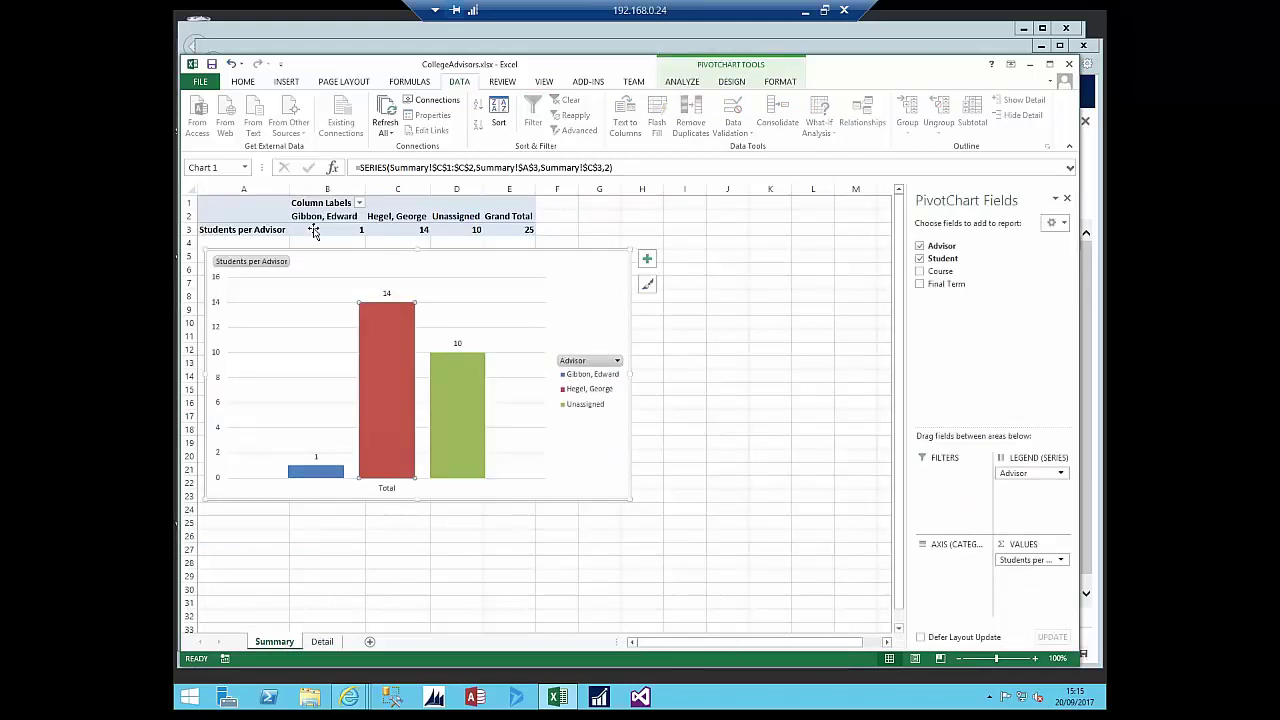
click(378, 134)
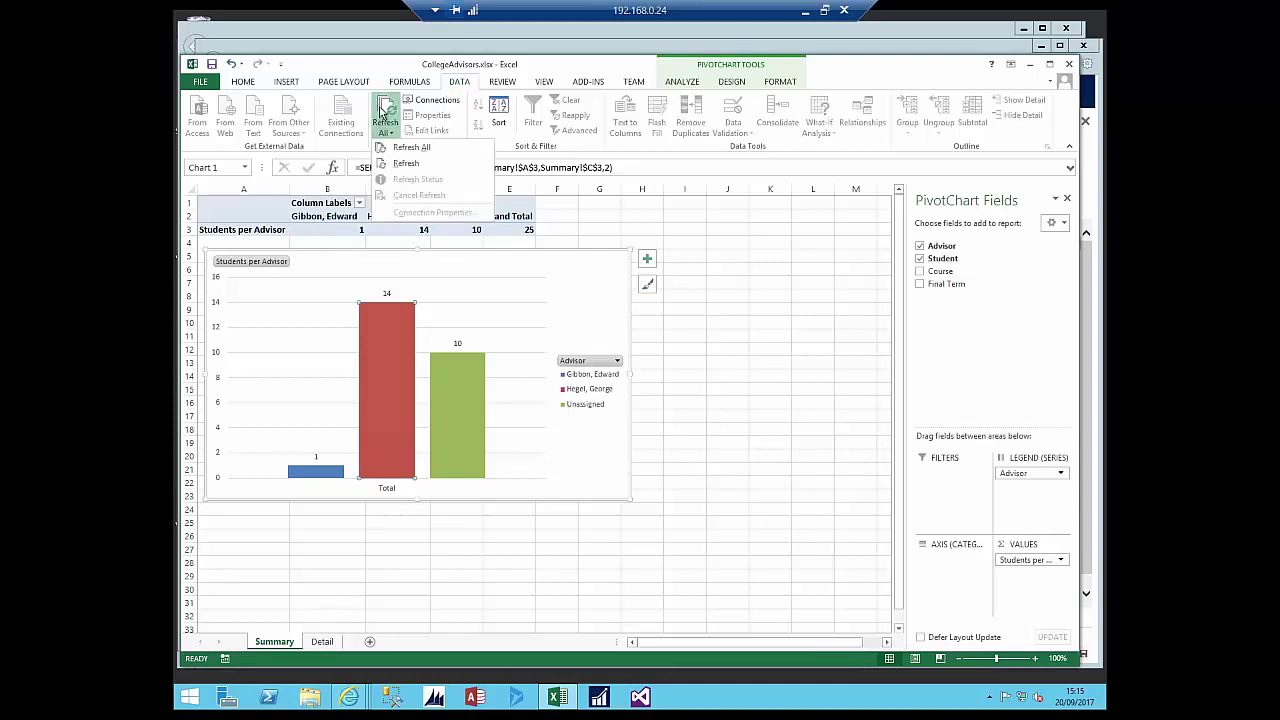
click(400, 163)
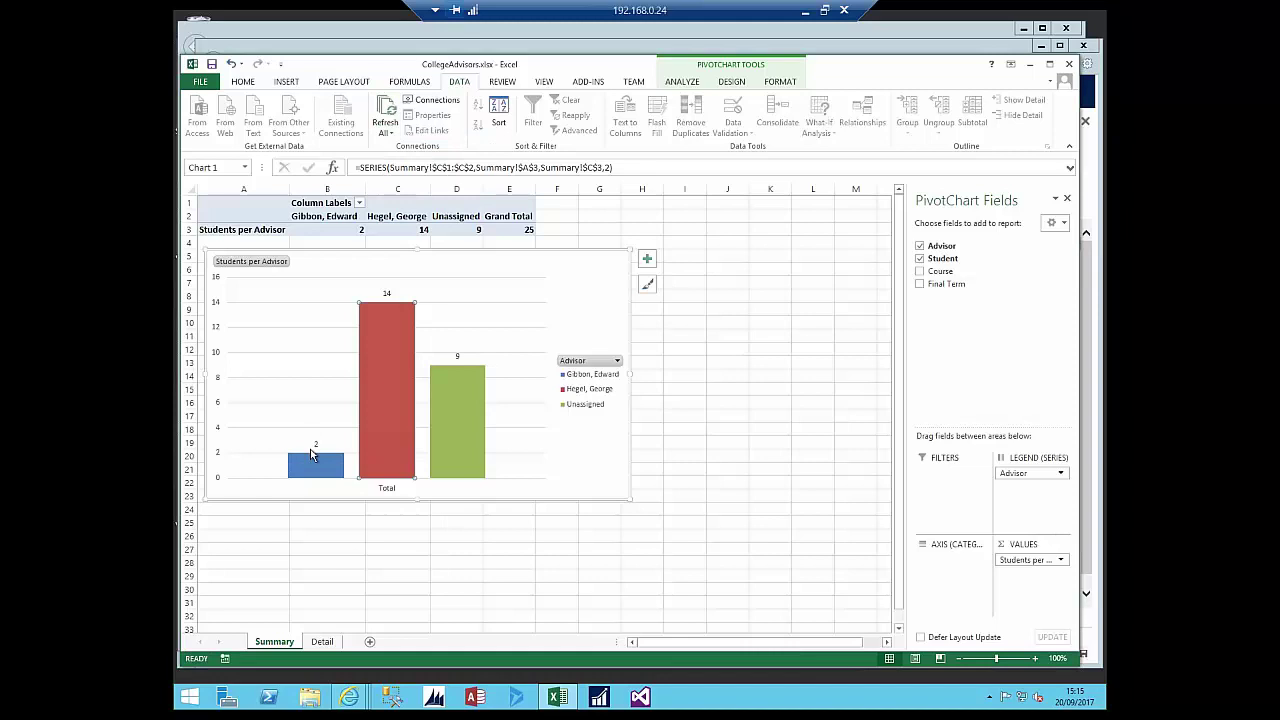
mouse_move(468, 378)
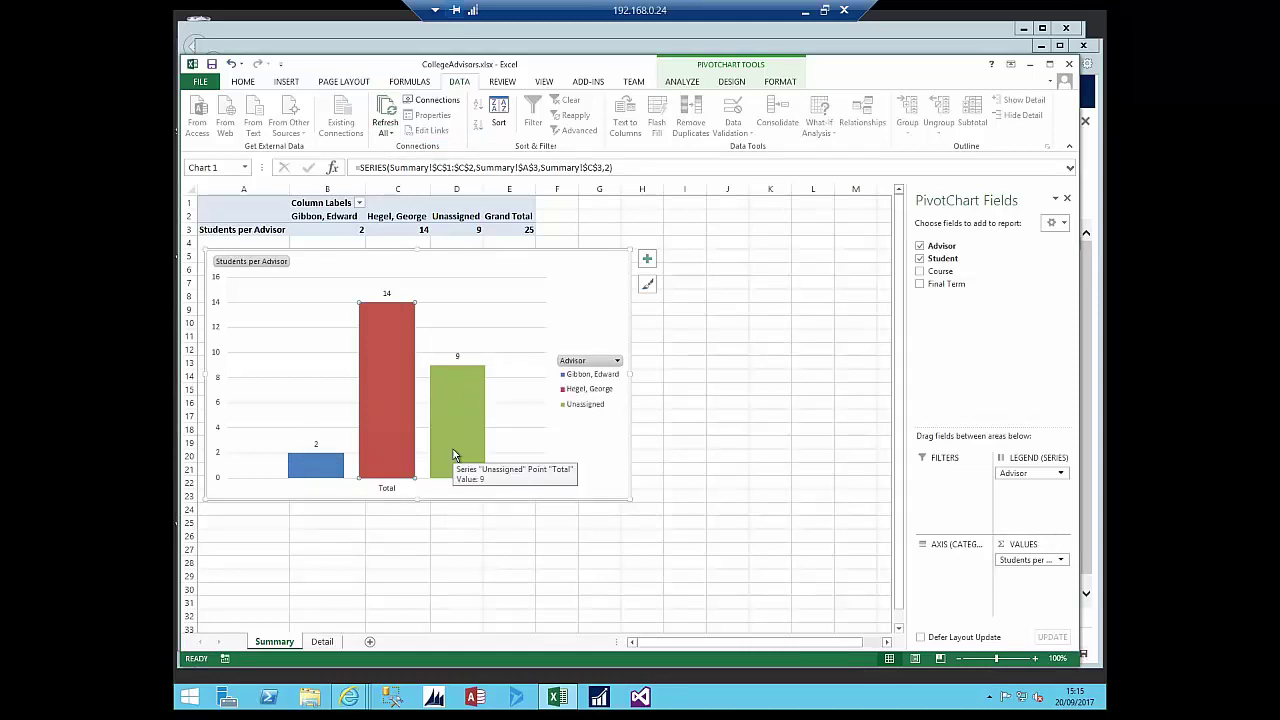
mouse_move(316, 462)
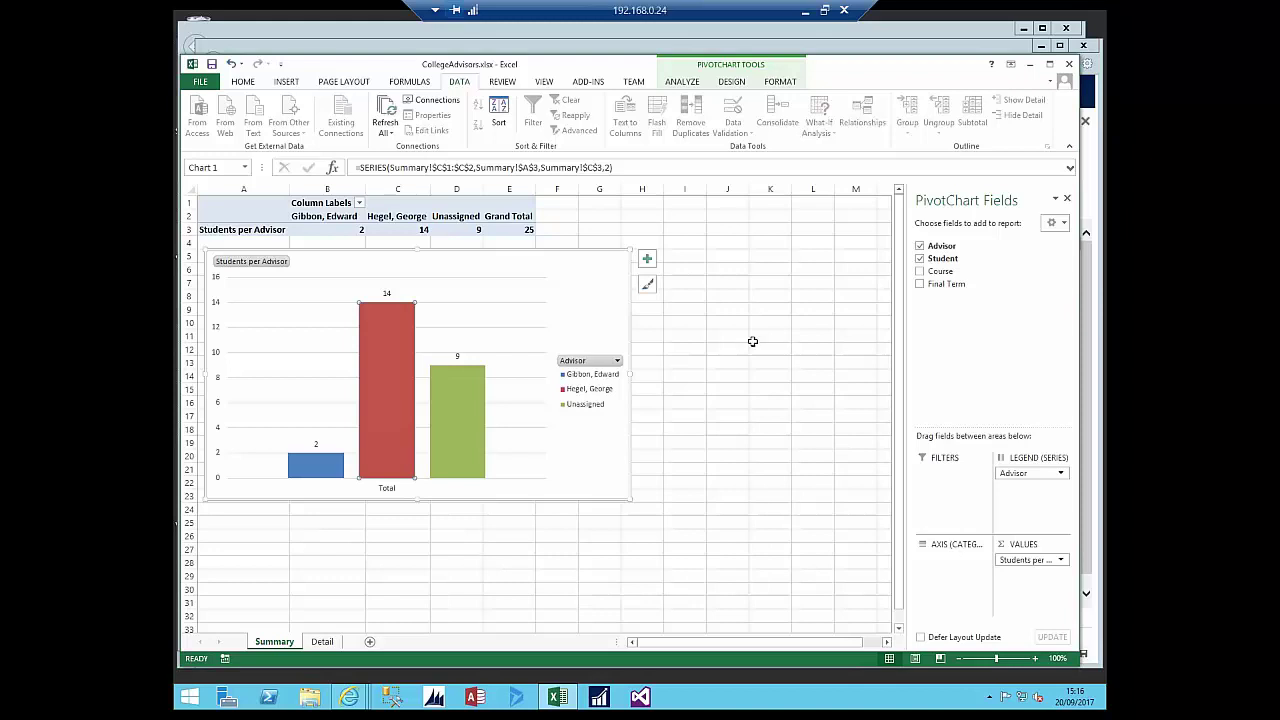
- Close CollegeAdvisors.xlsx without saving, close both leftover contact record windows, and dismiss the Excel template list over Active Student Courses
click(1069, 65)
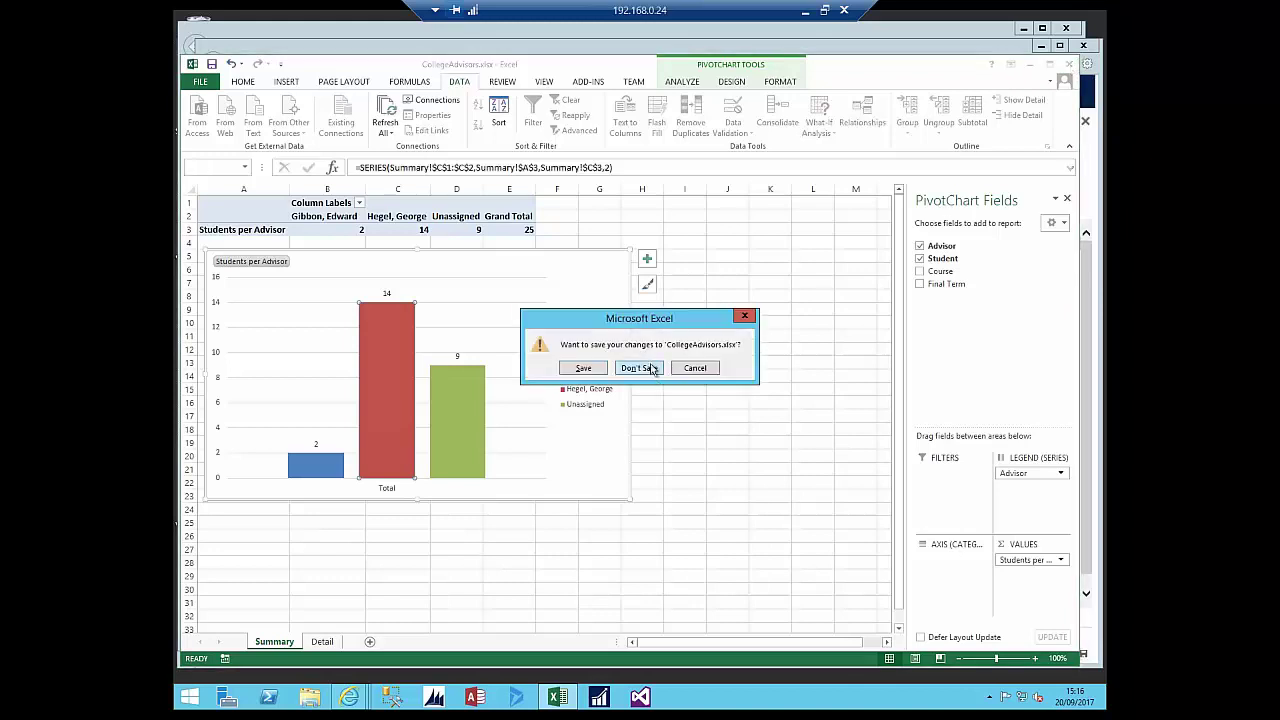
click(645, 368)
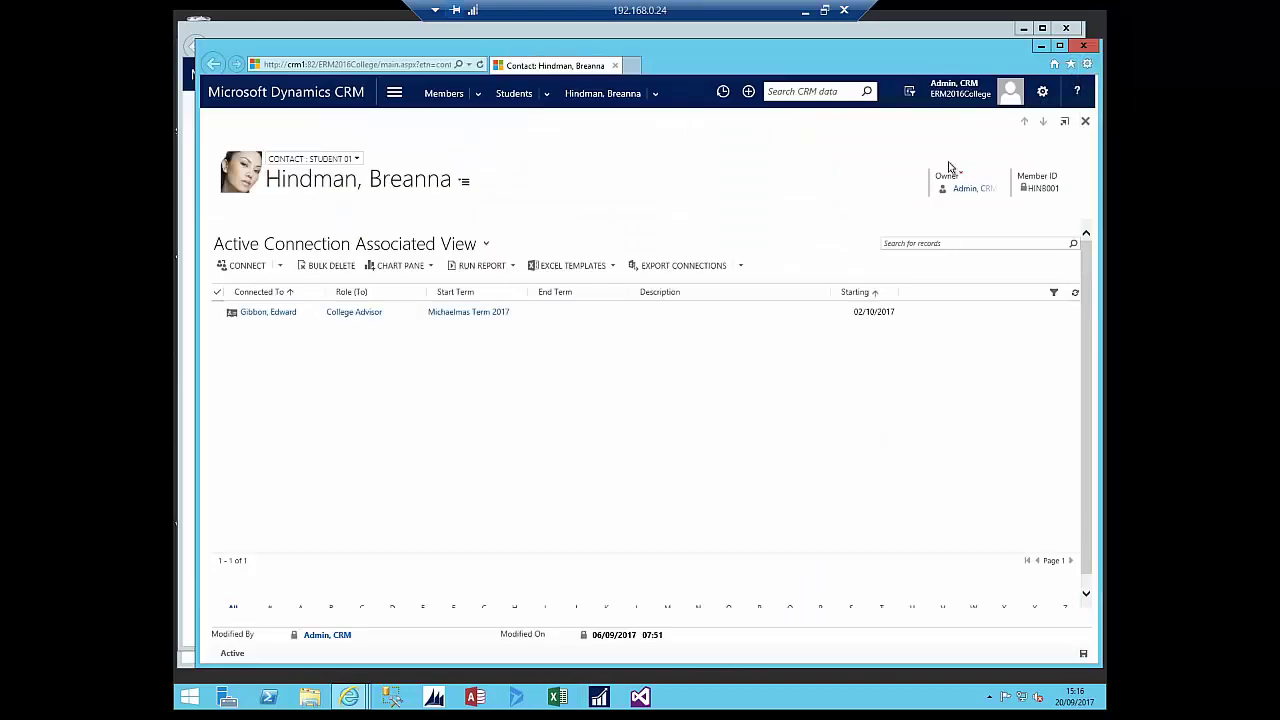
click(1085, 47)
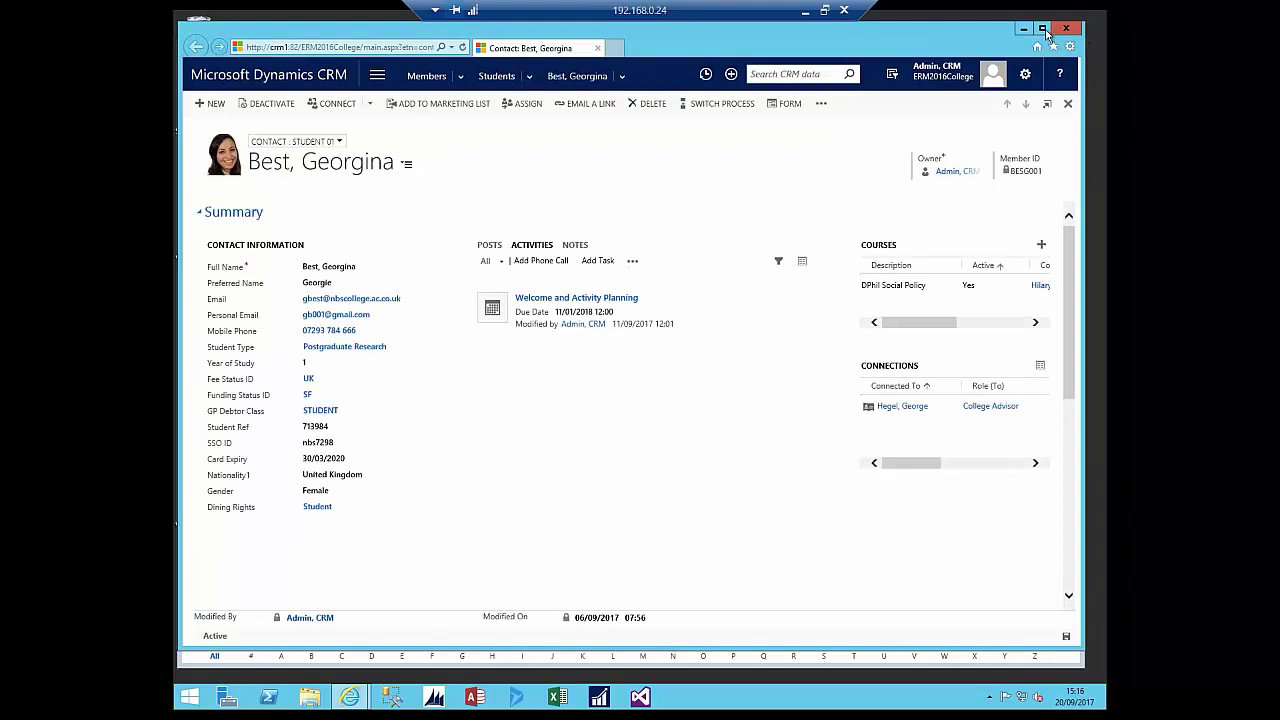
mouse_move(357, 700)
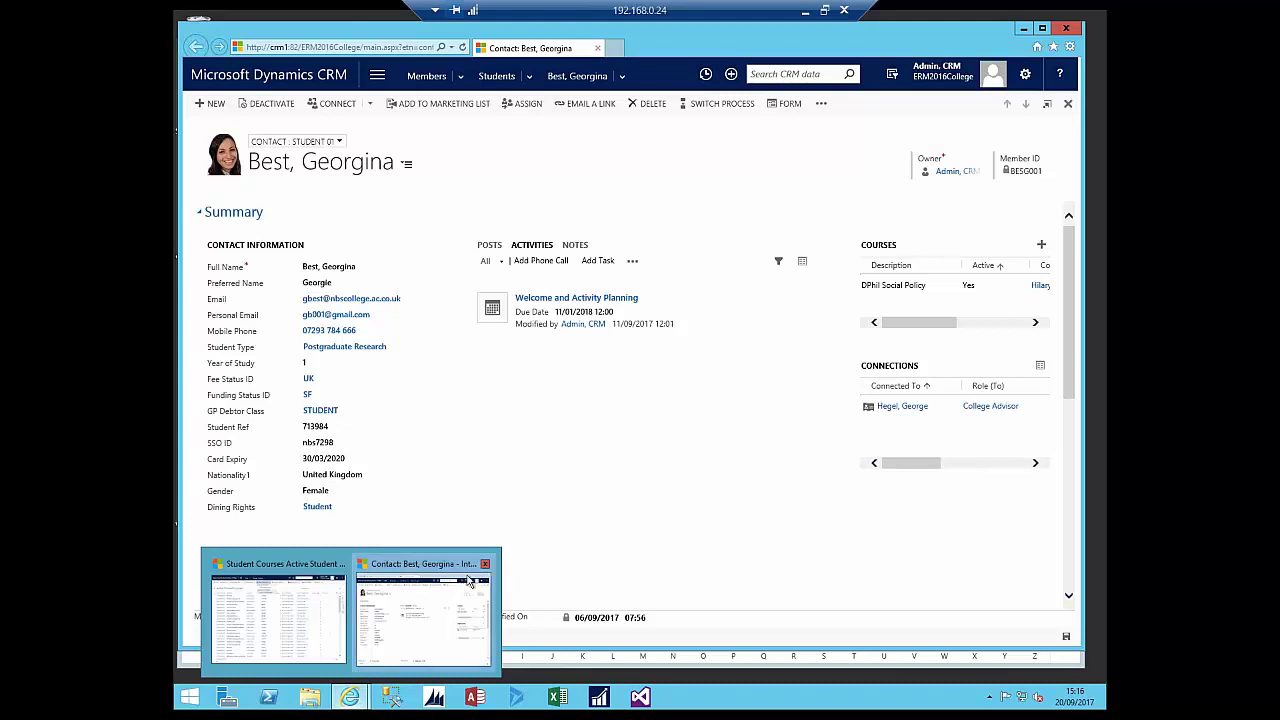
click(488, 562)
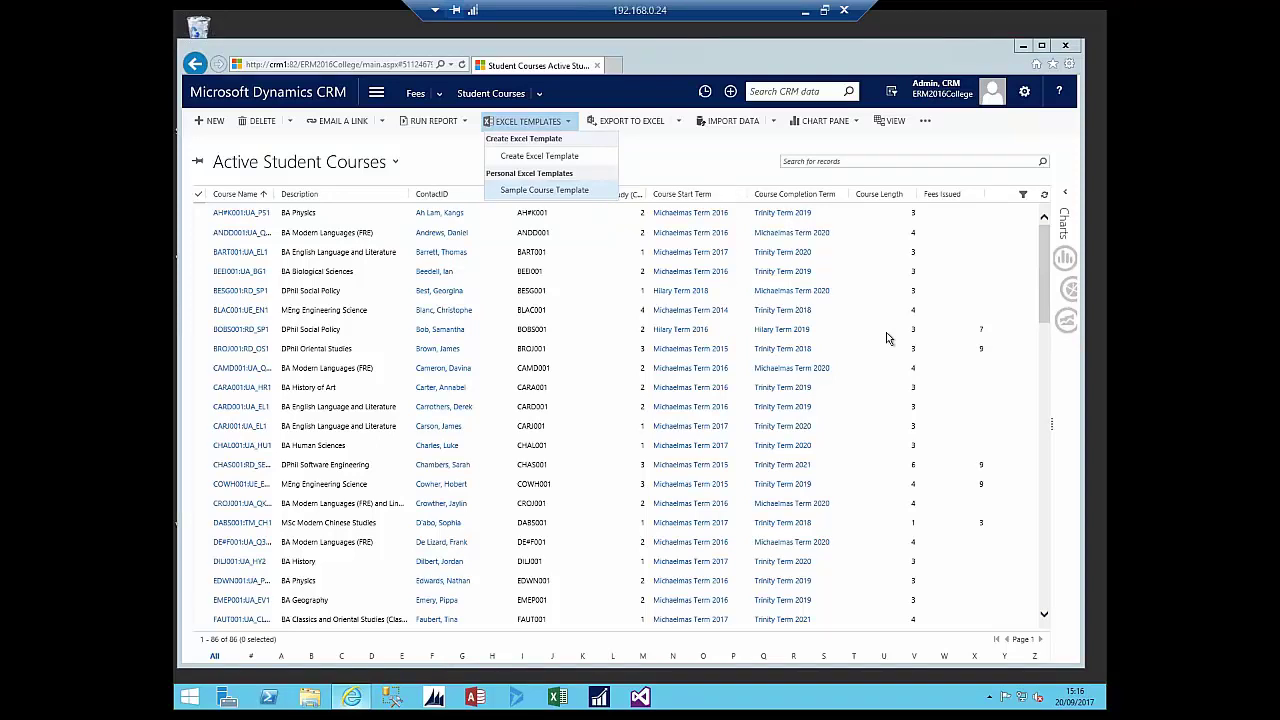
click(683, 162)
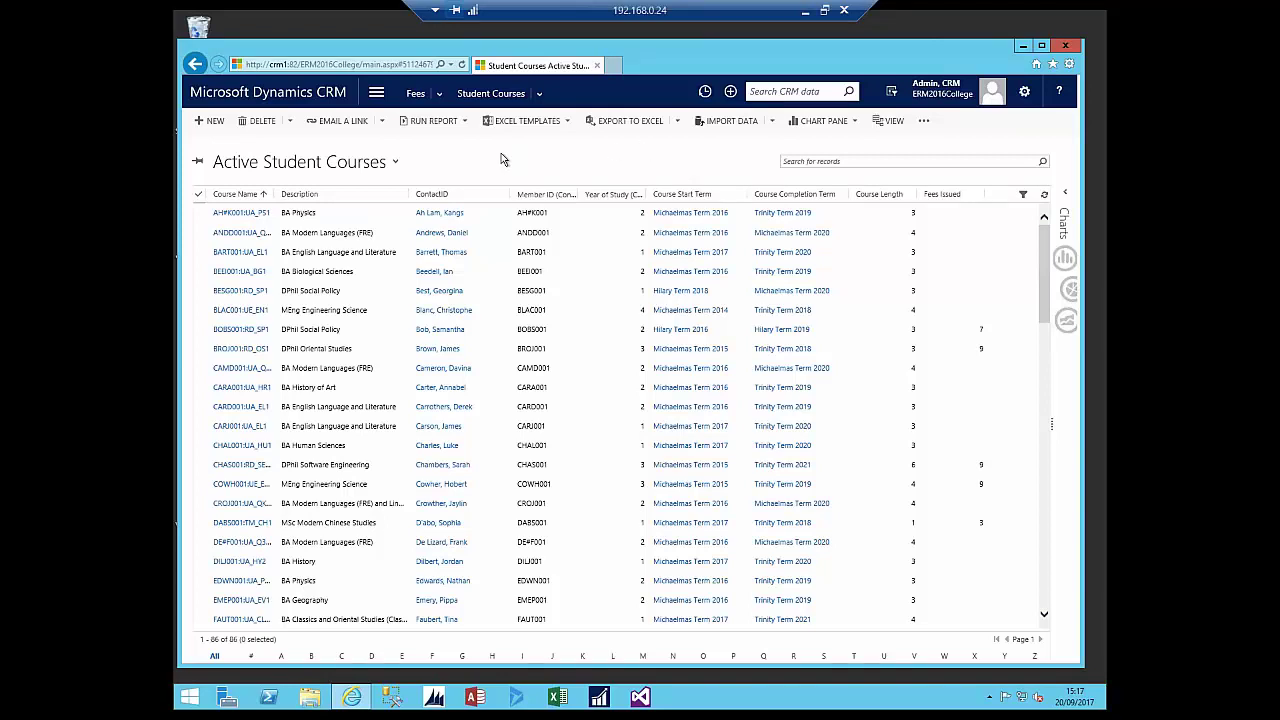
- Open the first record in the Development area's Alumni list and display it with the Information form
click(376, 92)
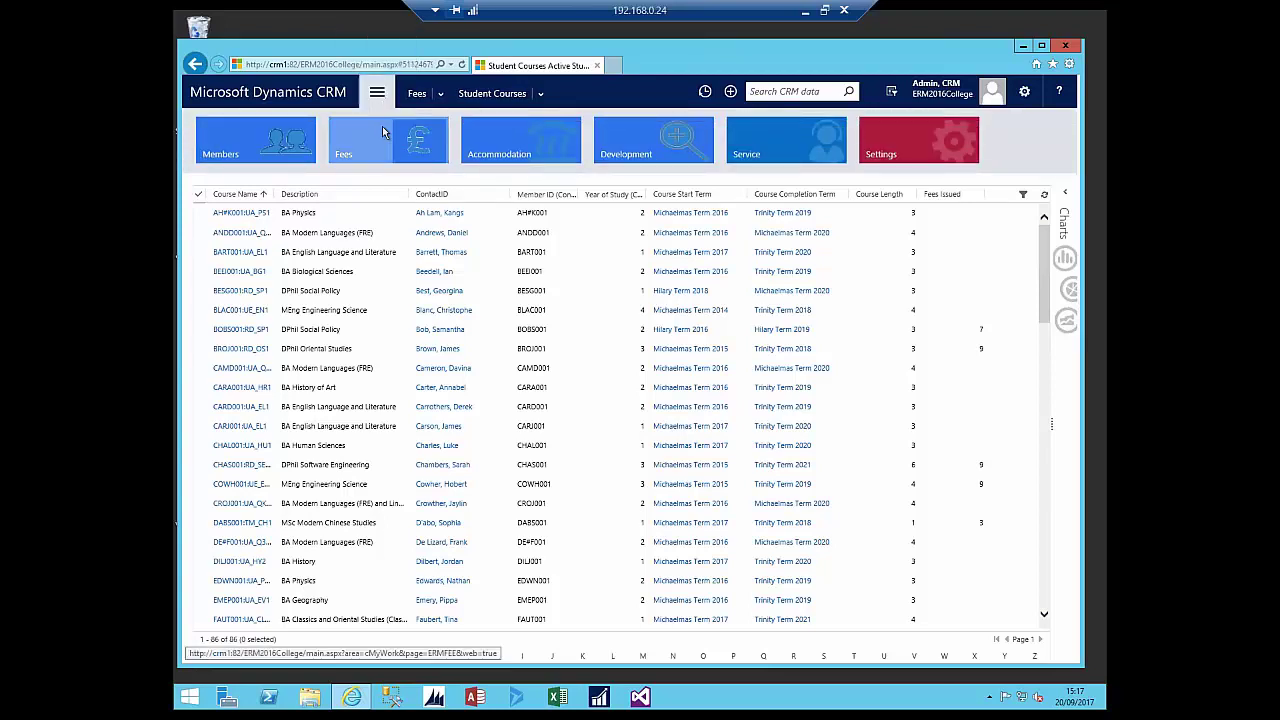
click(650, 138)
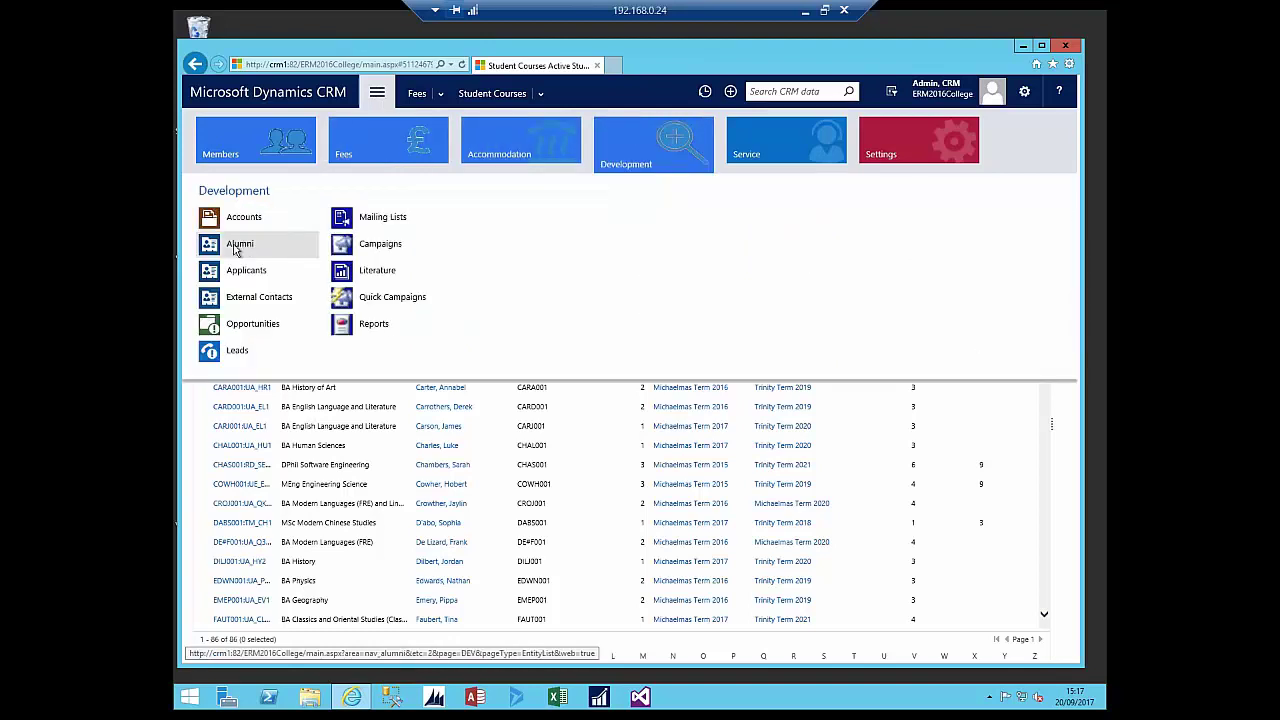
click(237, 246)
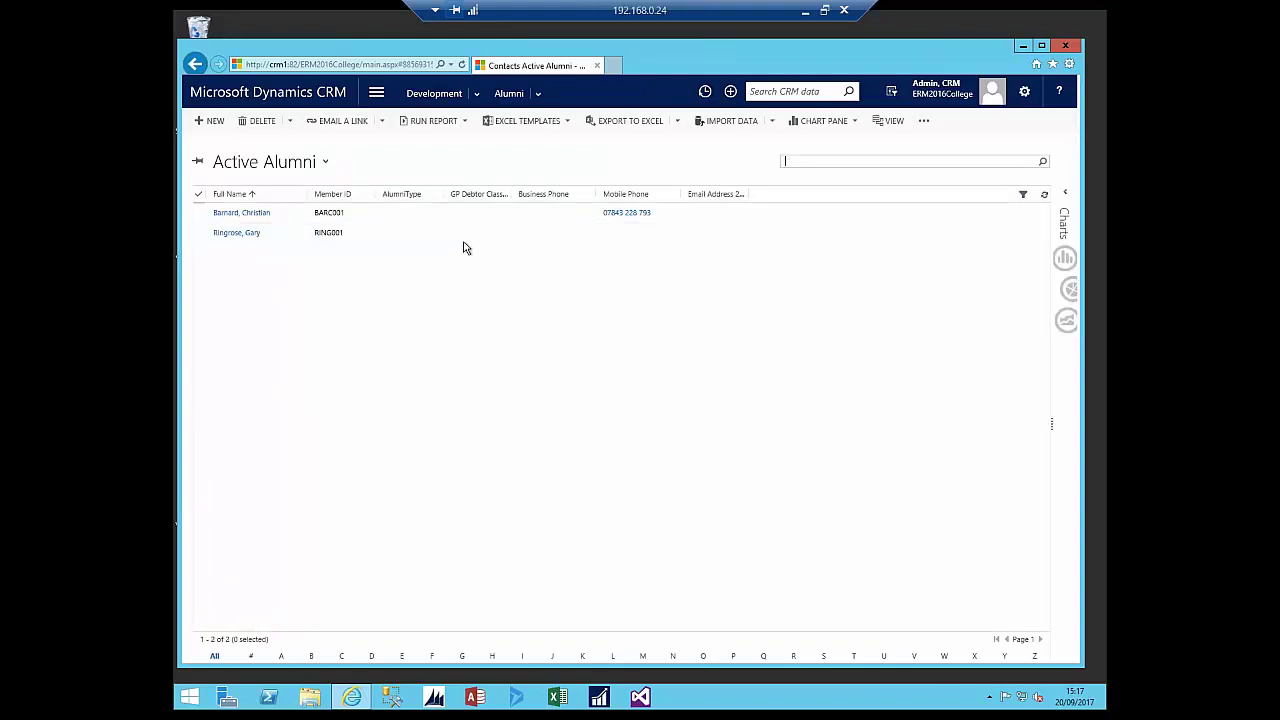
click(255, 215)
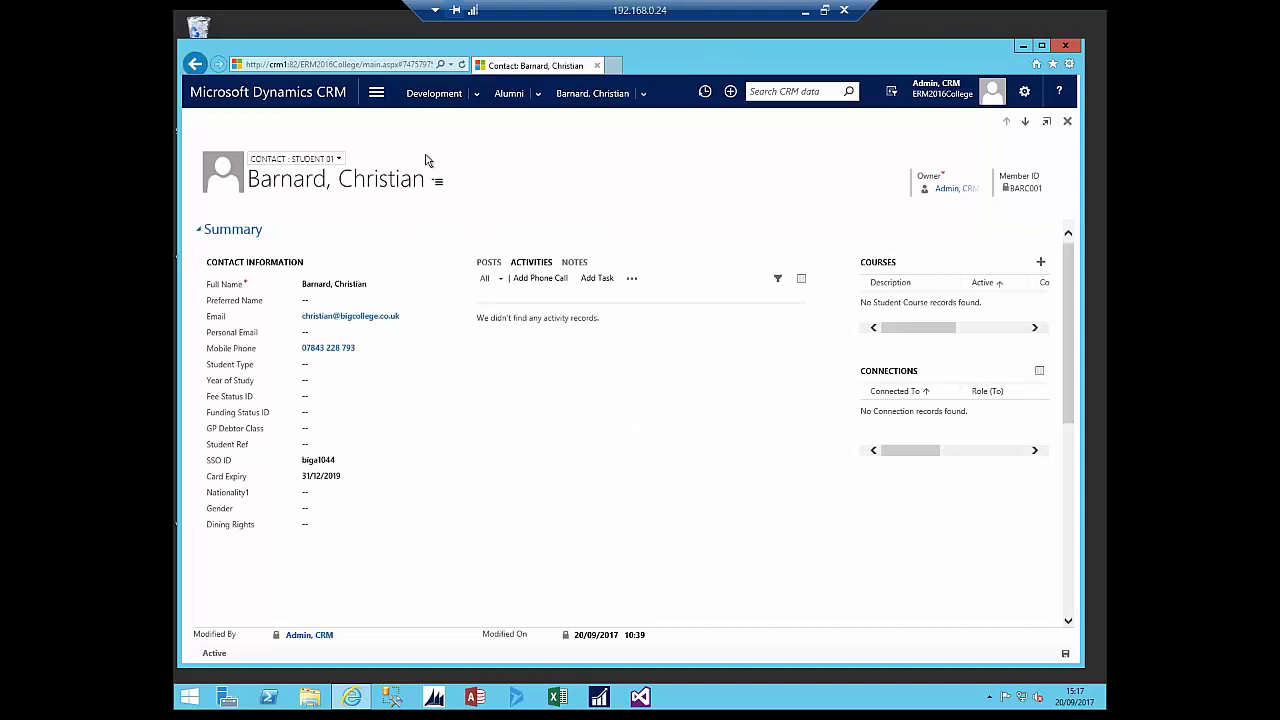
click(340, 162)
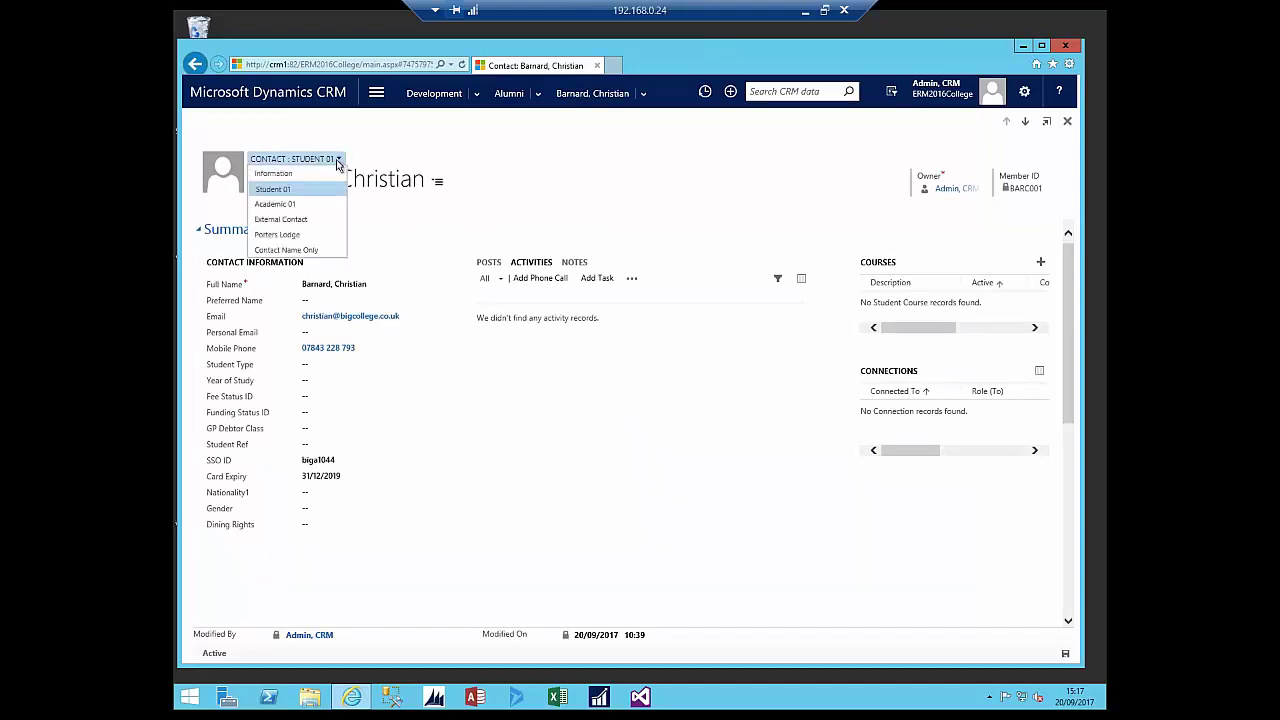
click(326, 175)
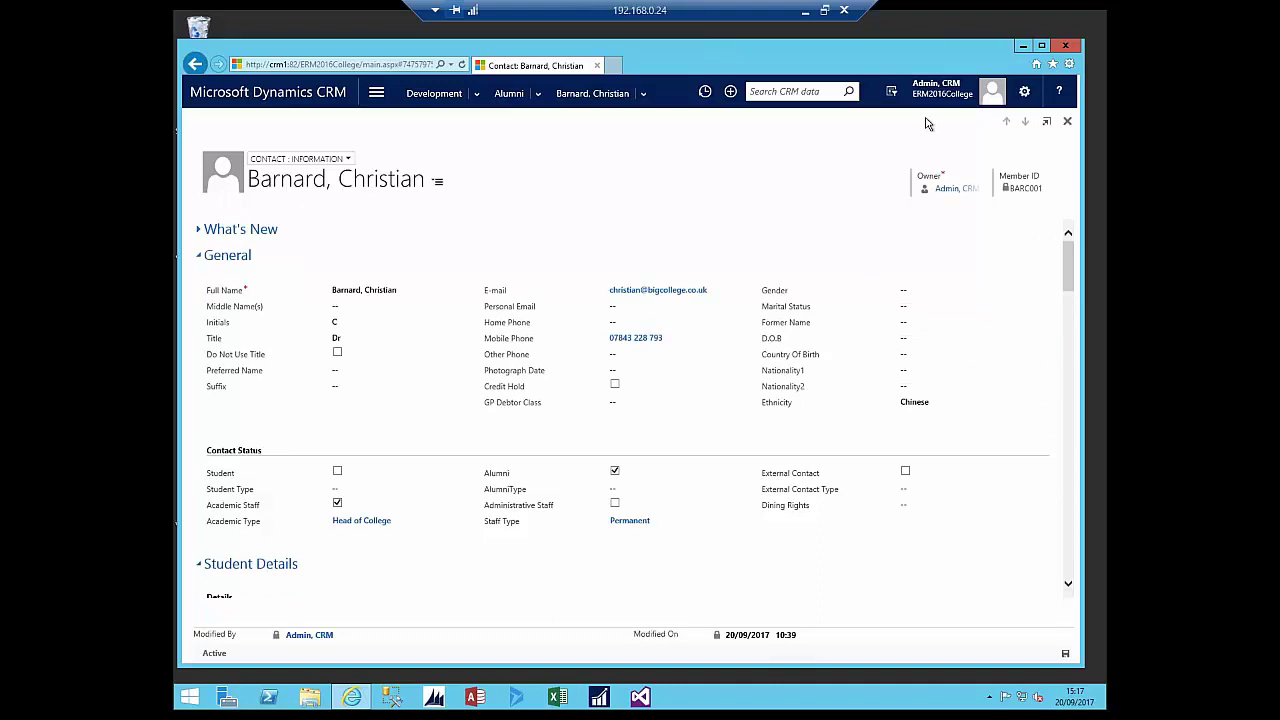
- Examine the second alumni record's contact details, including Ethnicity, and return to the Active Alumni list
click(523, 100)
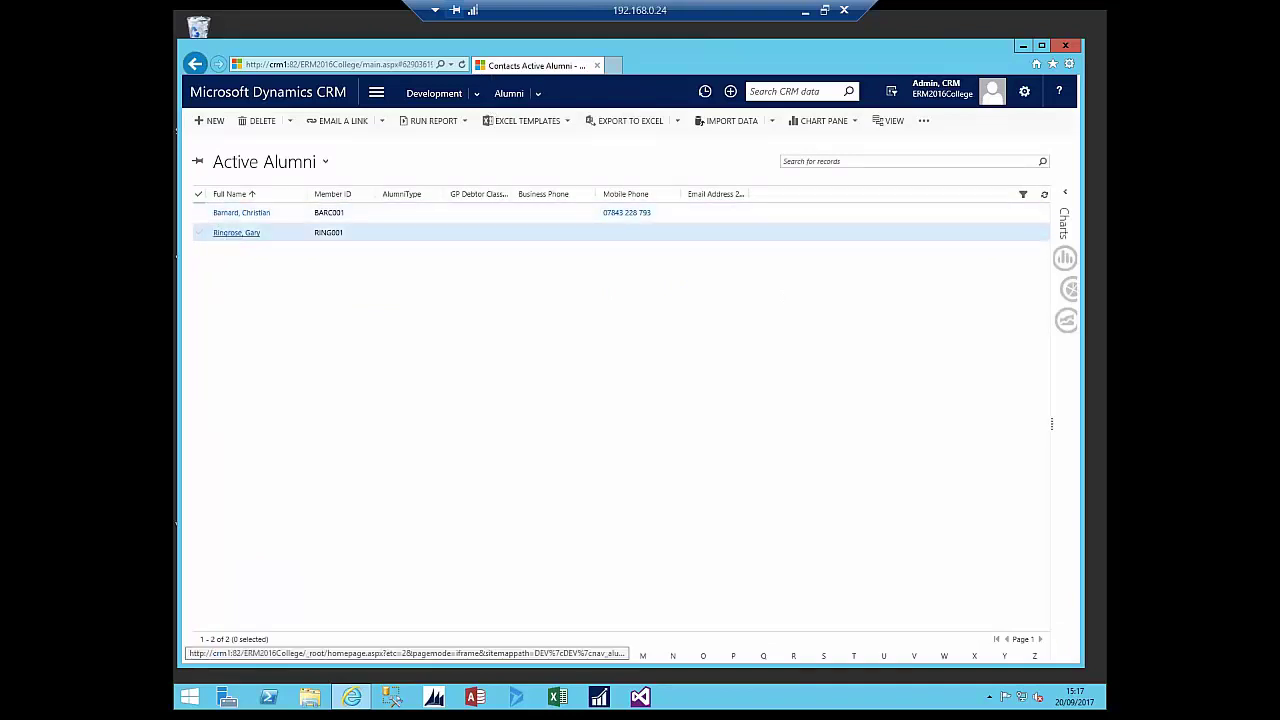
click(236, 232)
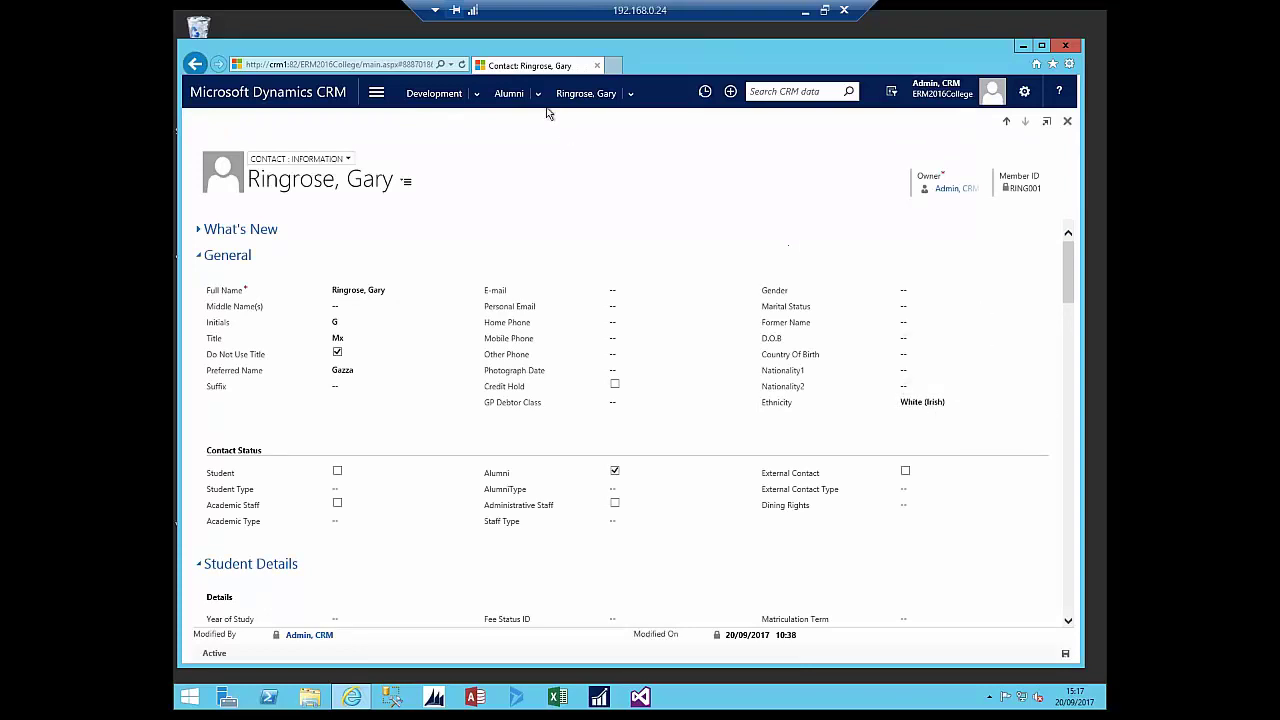
click(505, 100)
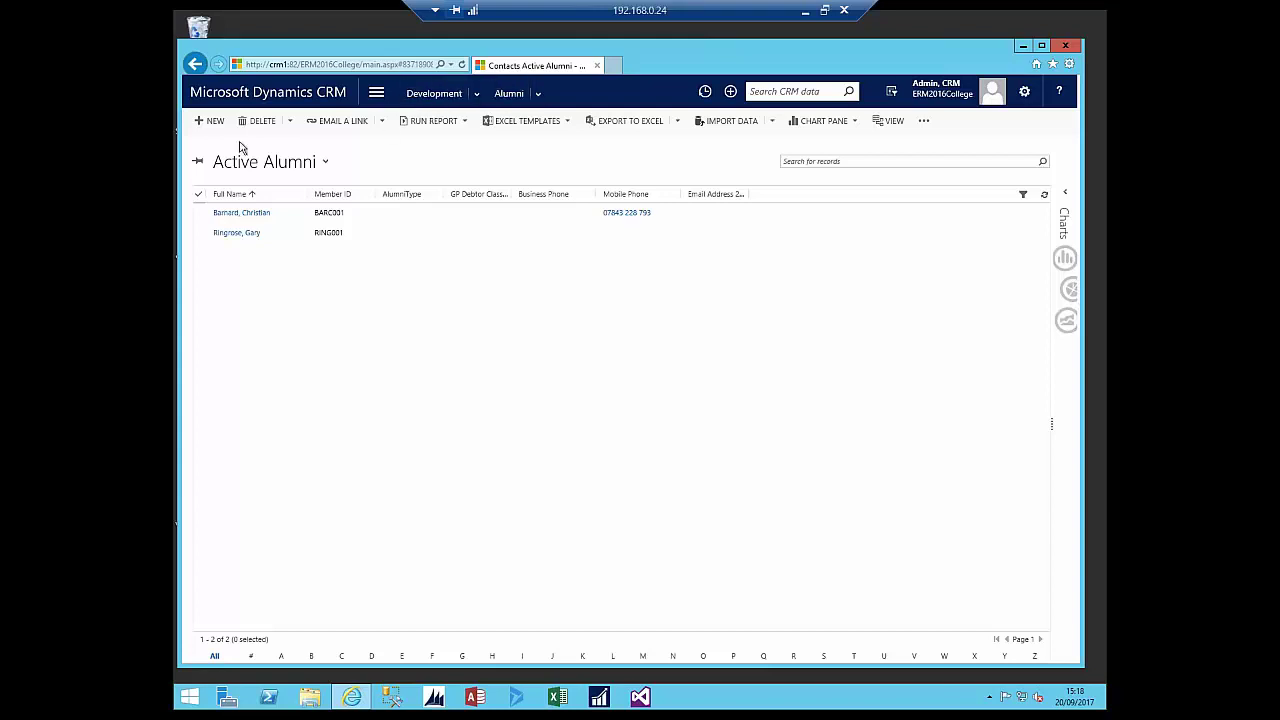
- Reload the Active Alumni list and select both alumni records in it
click(199, 213)
click(199, 234)
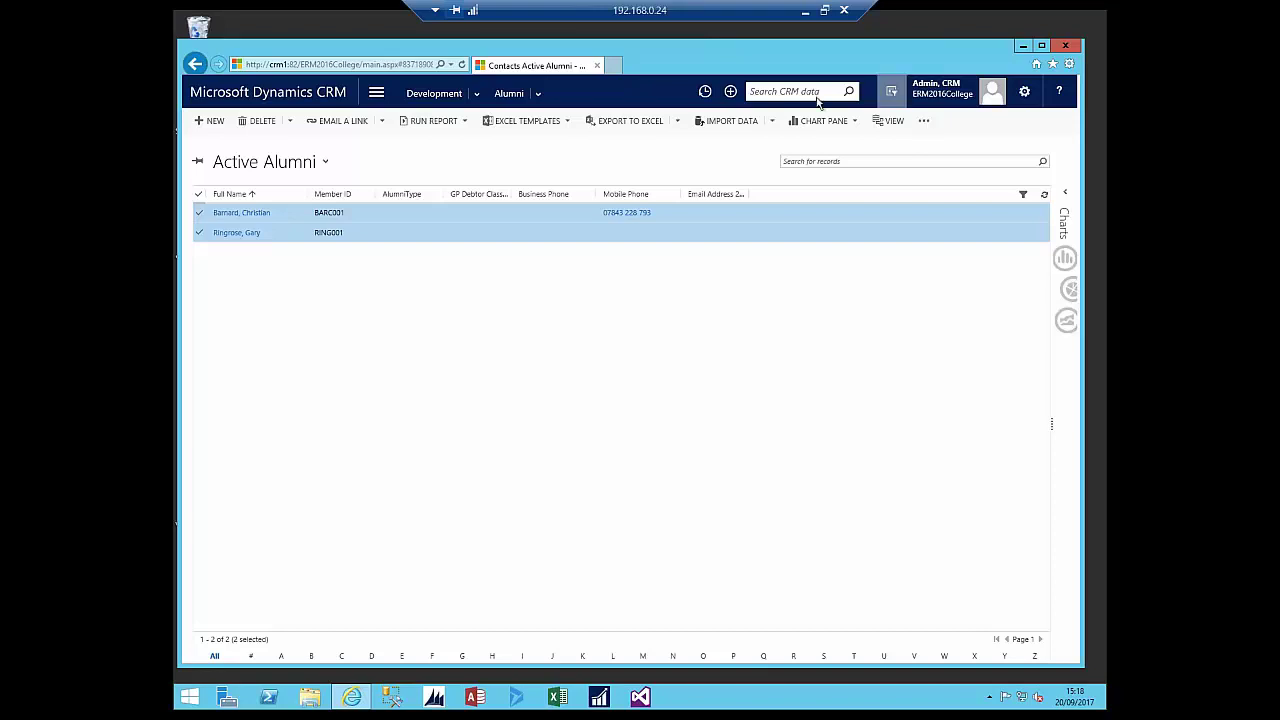
click(463, 65)
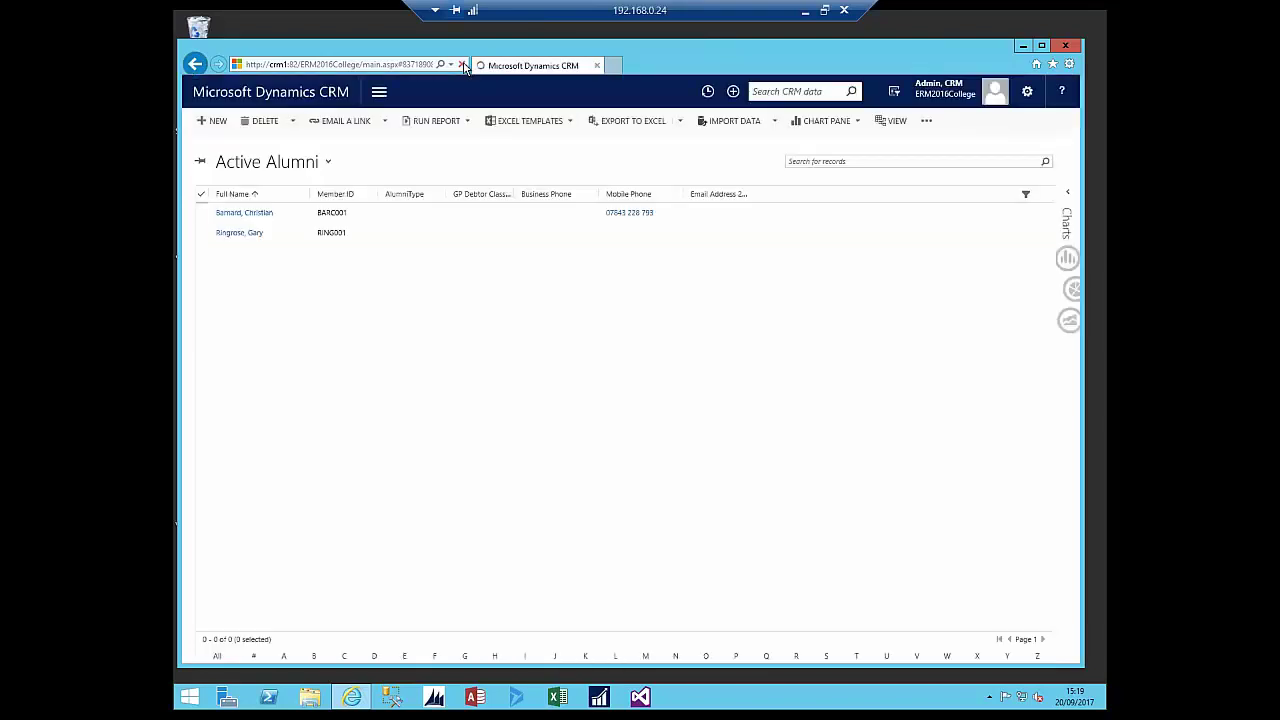
click(199, 194)
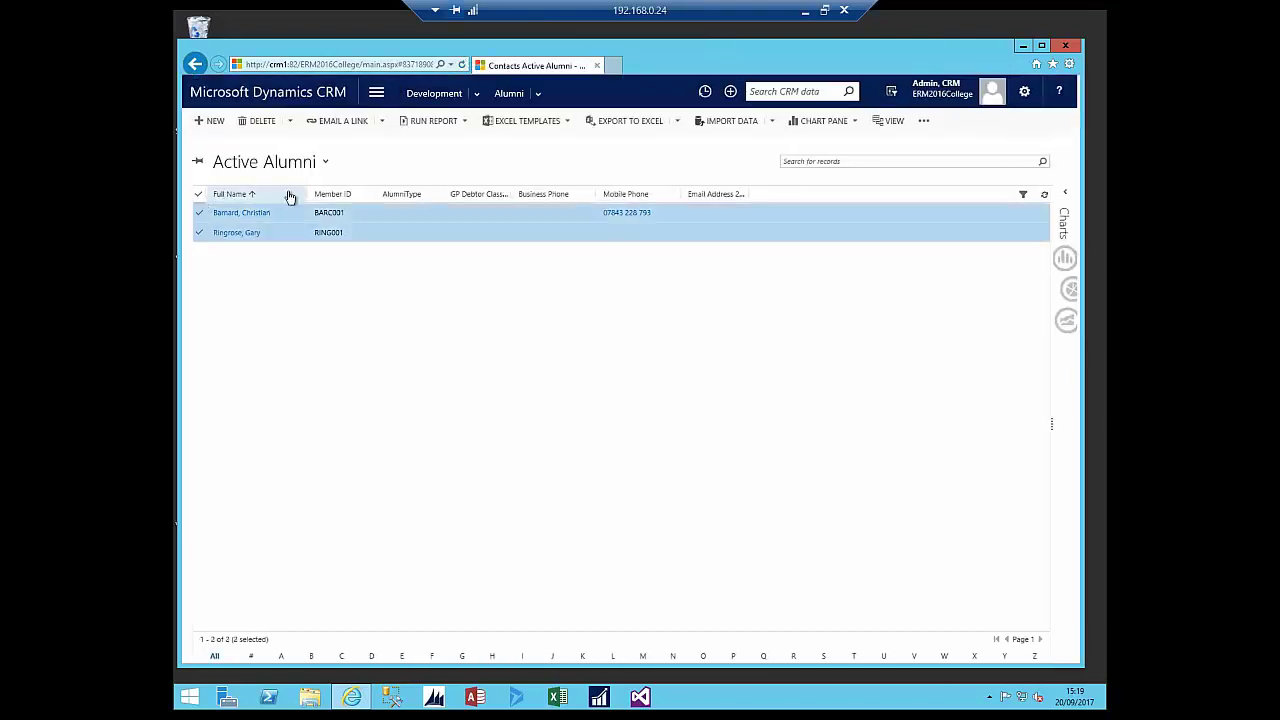
- Run the on-demand workflow Clear Ethnicity on the two selected alumni
click(799, 122)
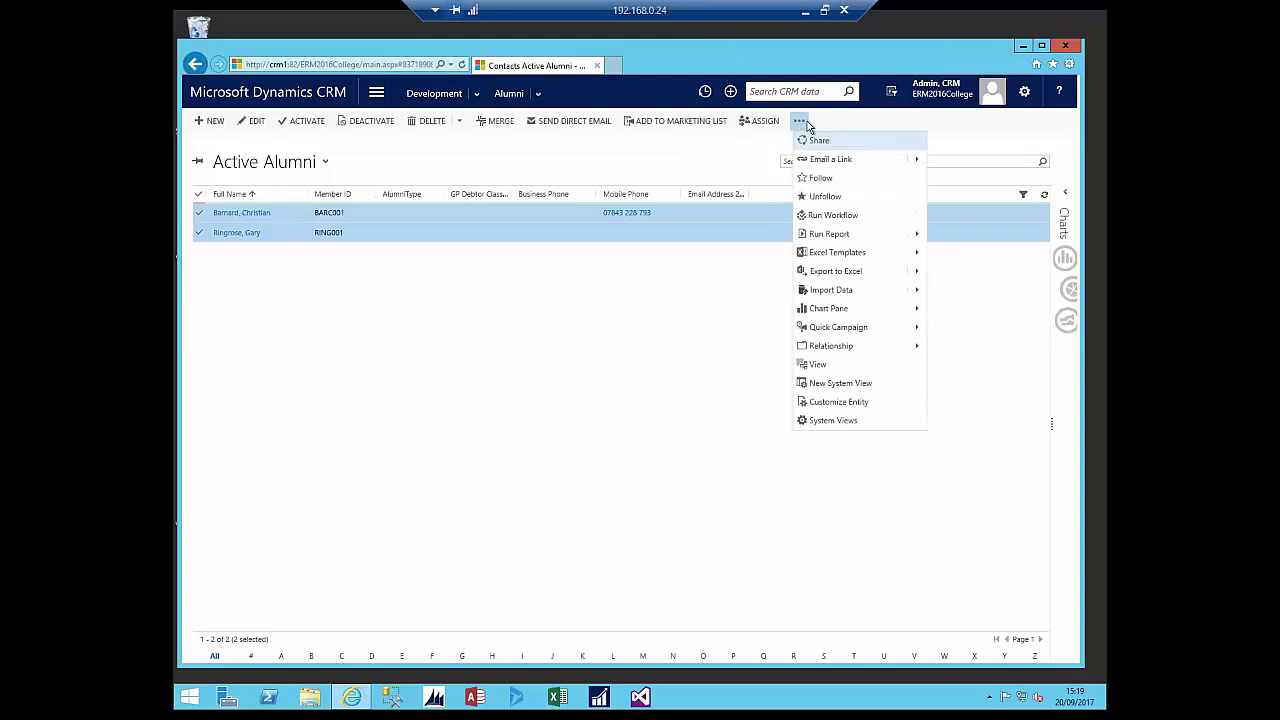
click(833, 216)
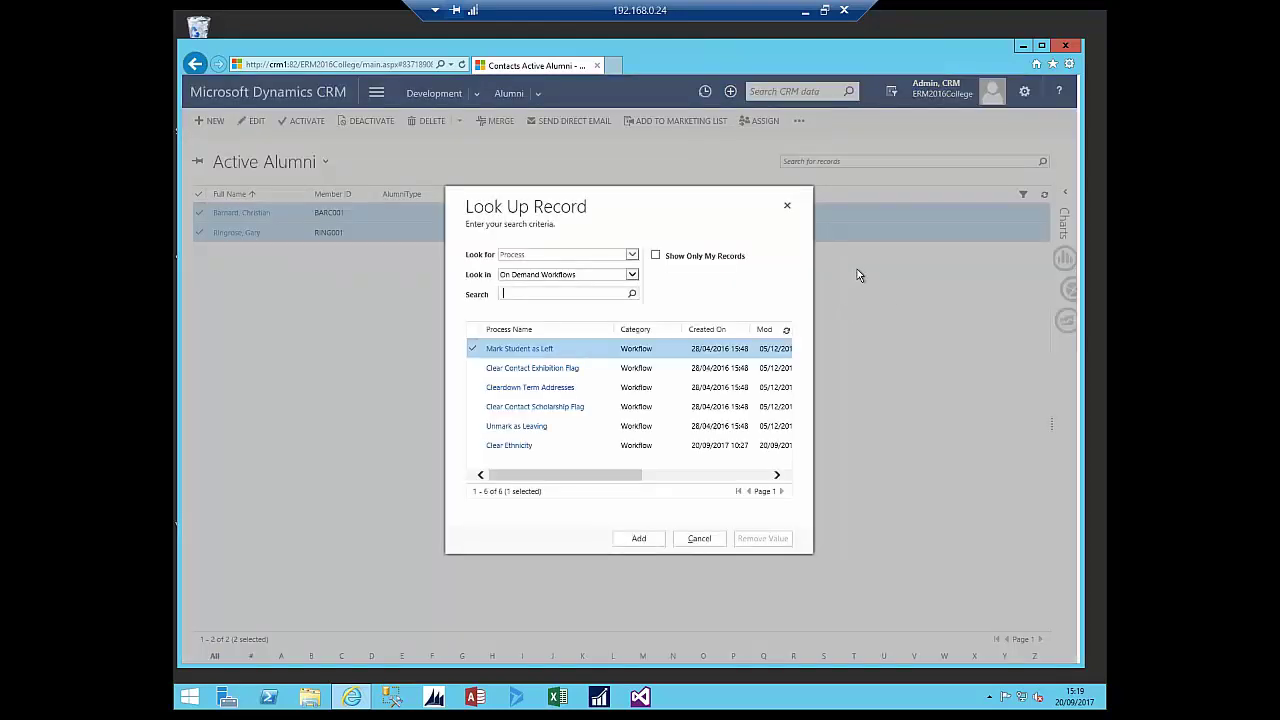
click(474, 450)
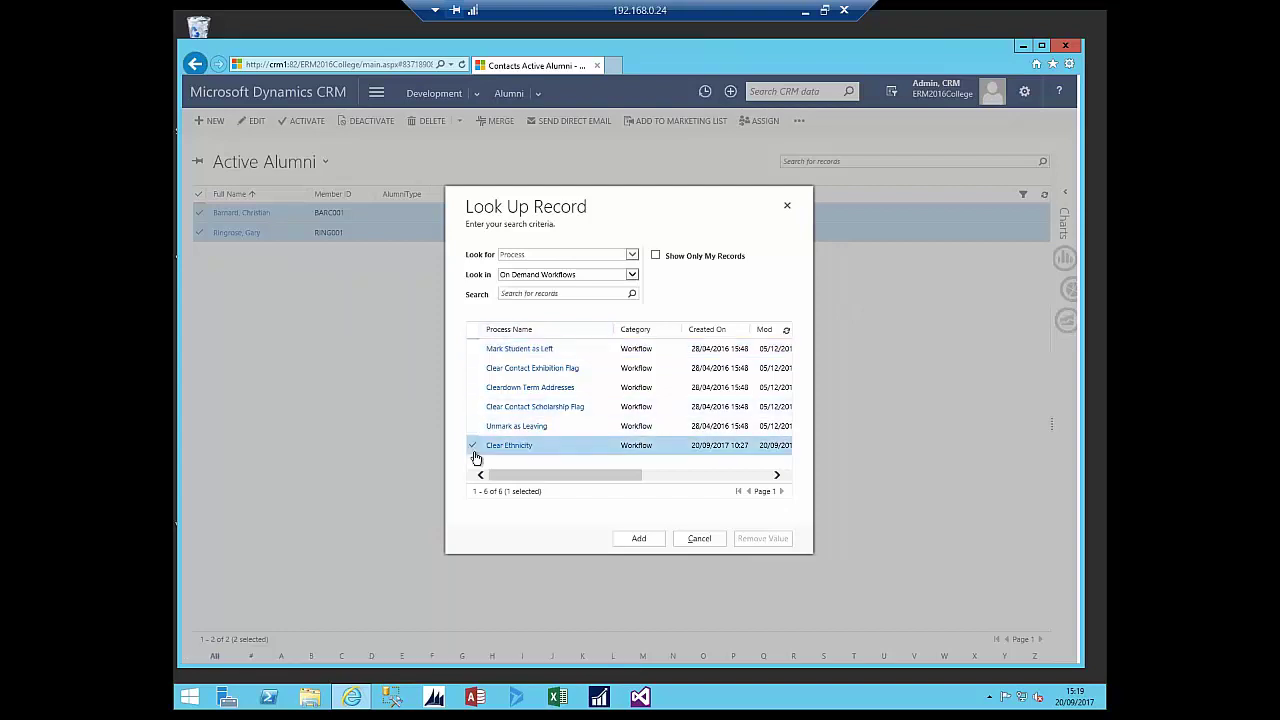
click(646, 539)
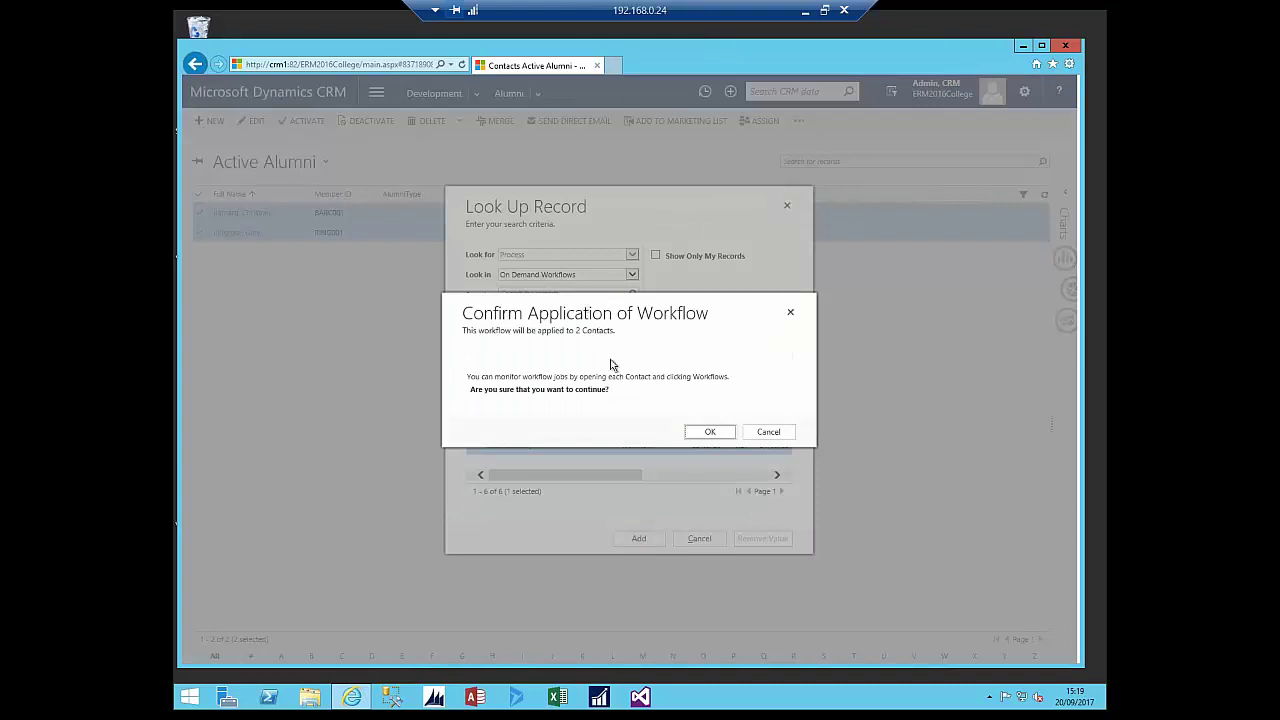
click(708, 432)
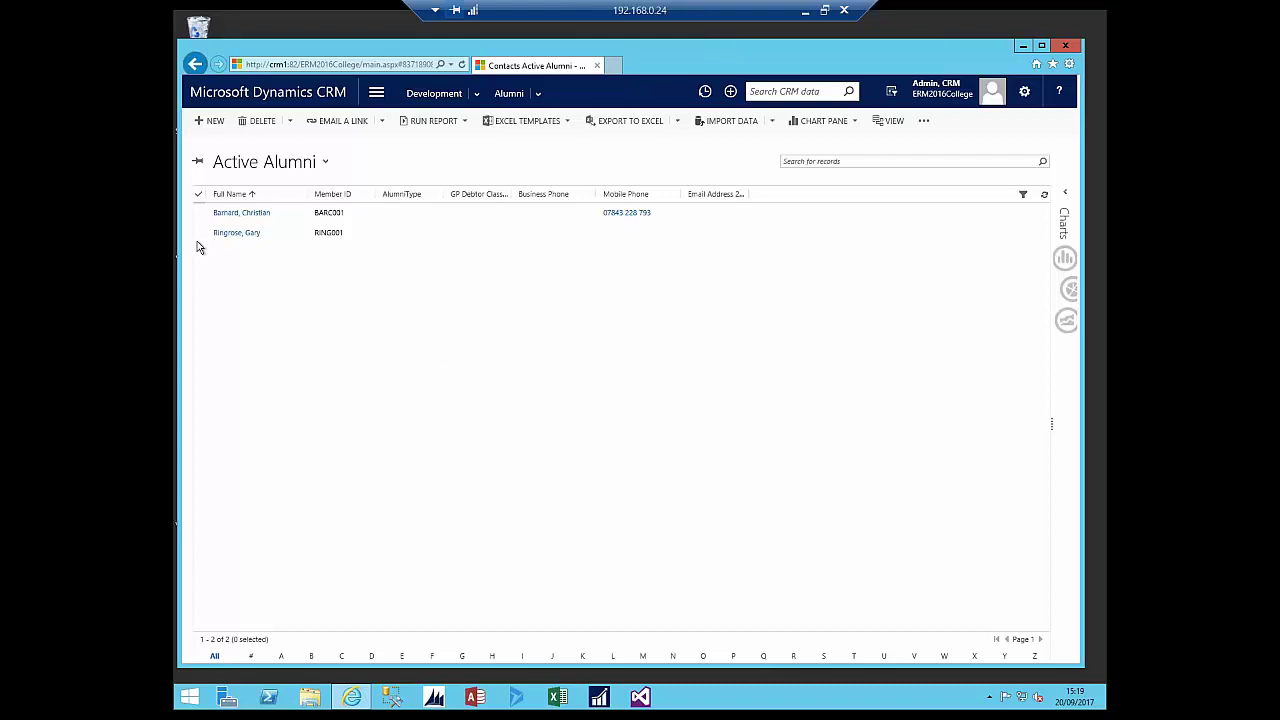
- Check the Ethnicity field on both alumni records and switch to the ERM_Webinar_02.pptx presentation in PowerPoint
click(241, 212)
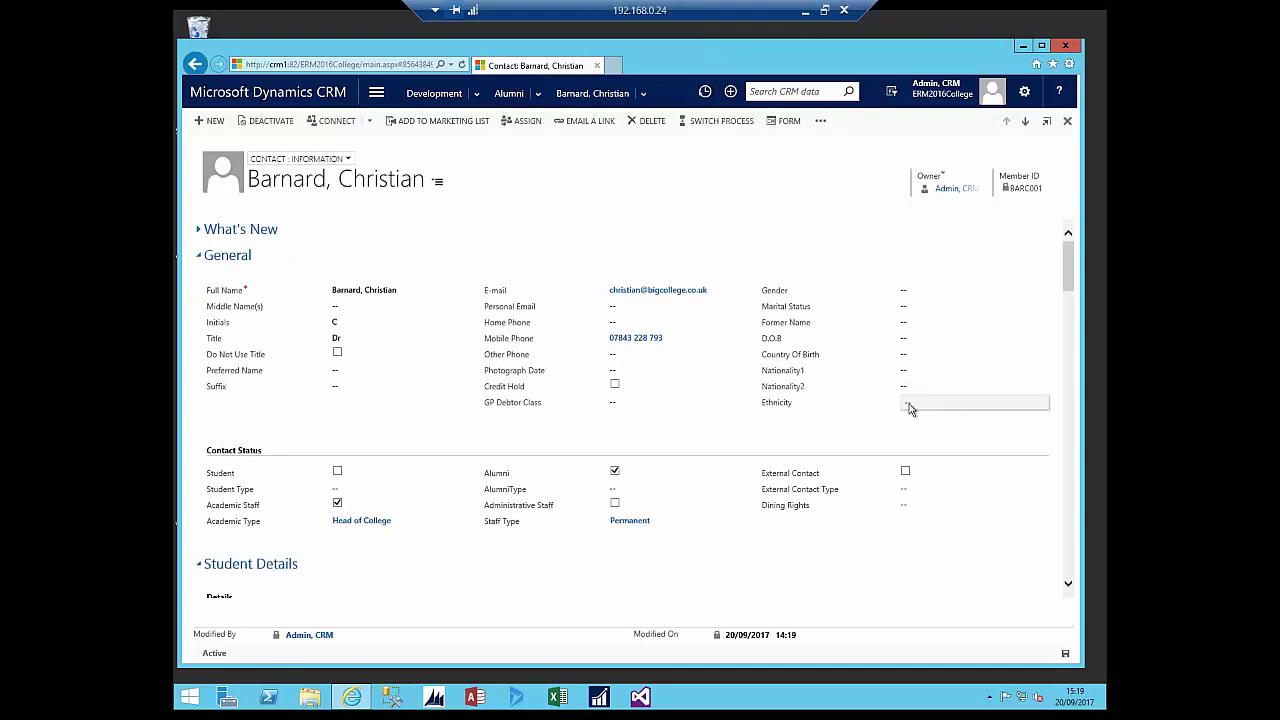
click(1025, 126)
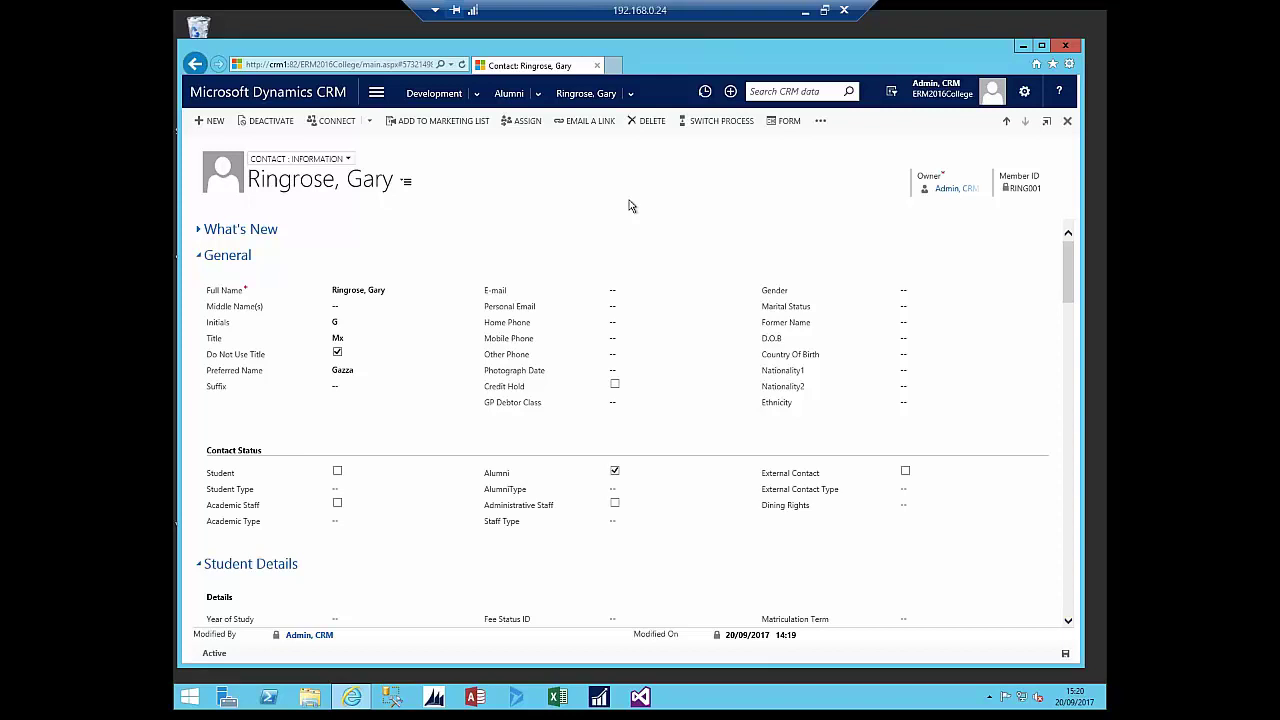
click(806, 15)
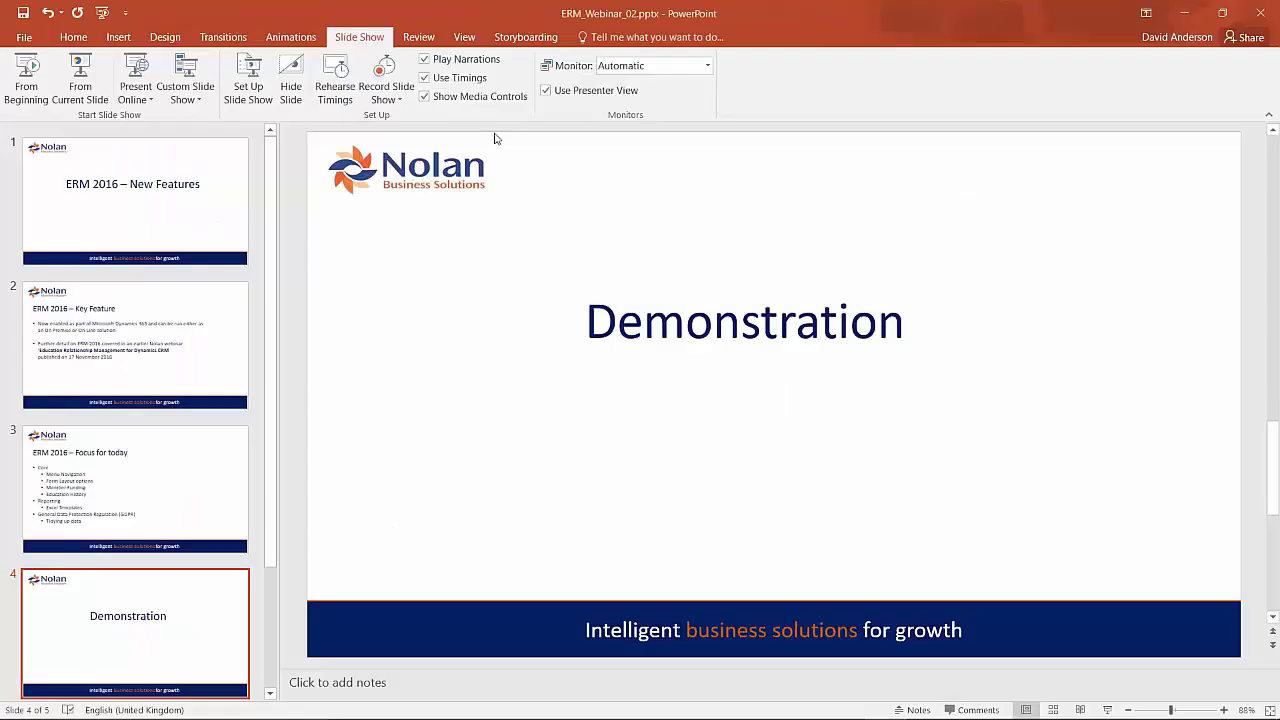